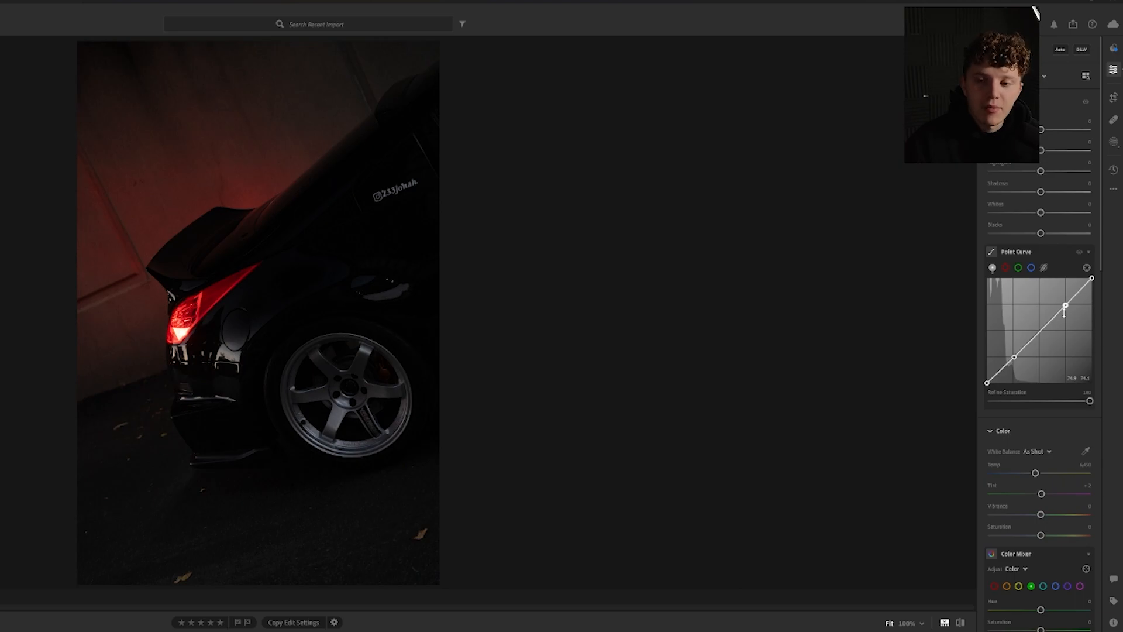
# Shape the point curve into a gentle S-curve by raising the highlight point, lowering the shadow point and slightly lifting the black point
pyautogui.moveTo(1067, 307); pyautogui.dragTo(1067, 300)
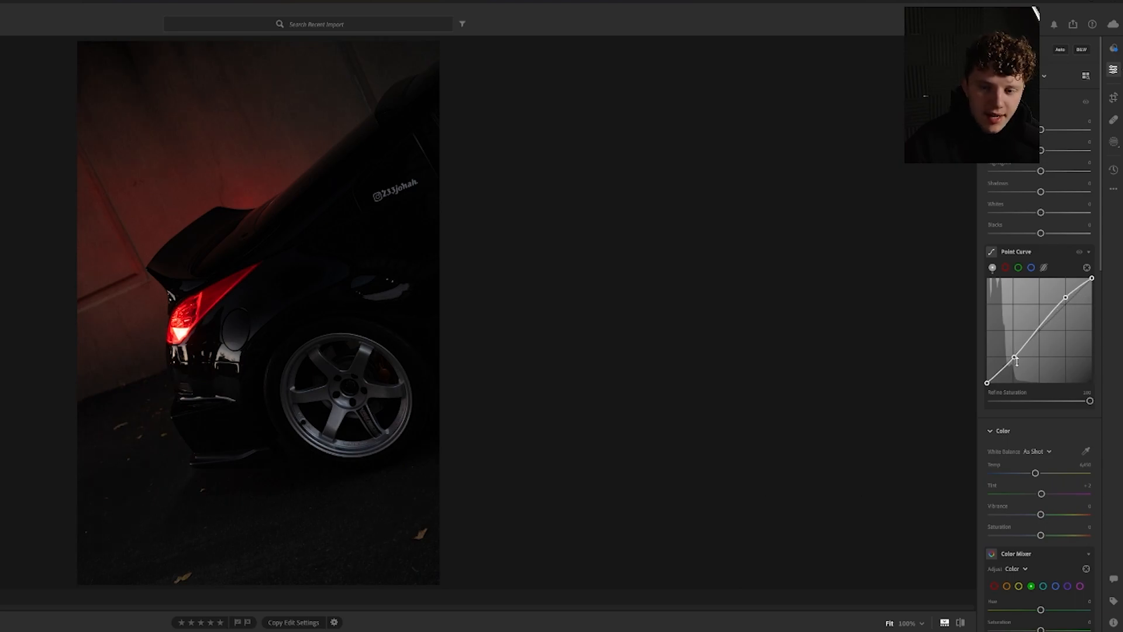
pyautogui.moveTo(1014, 357); pyautogui.dragTo(968, 380)
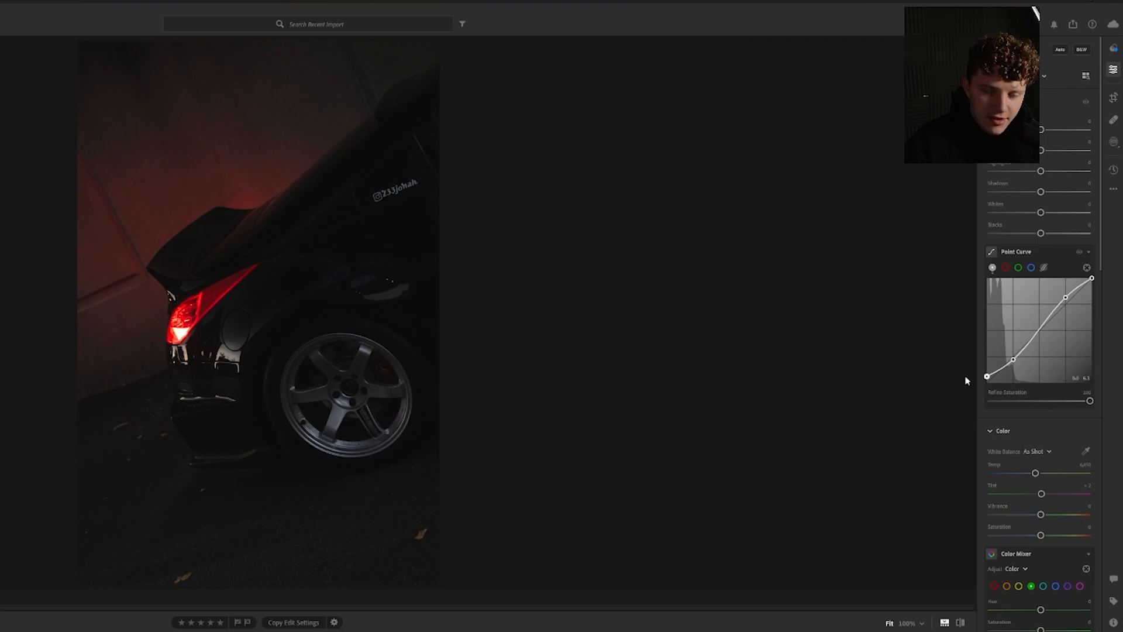
pyautogui.moveTo(966, 380); pyautogui.dragTo(987, 379)
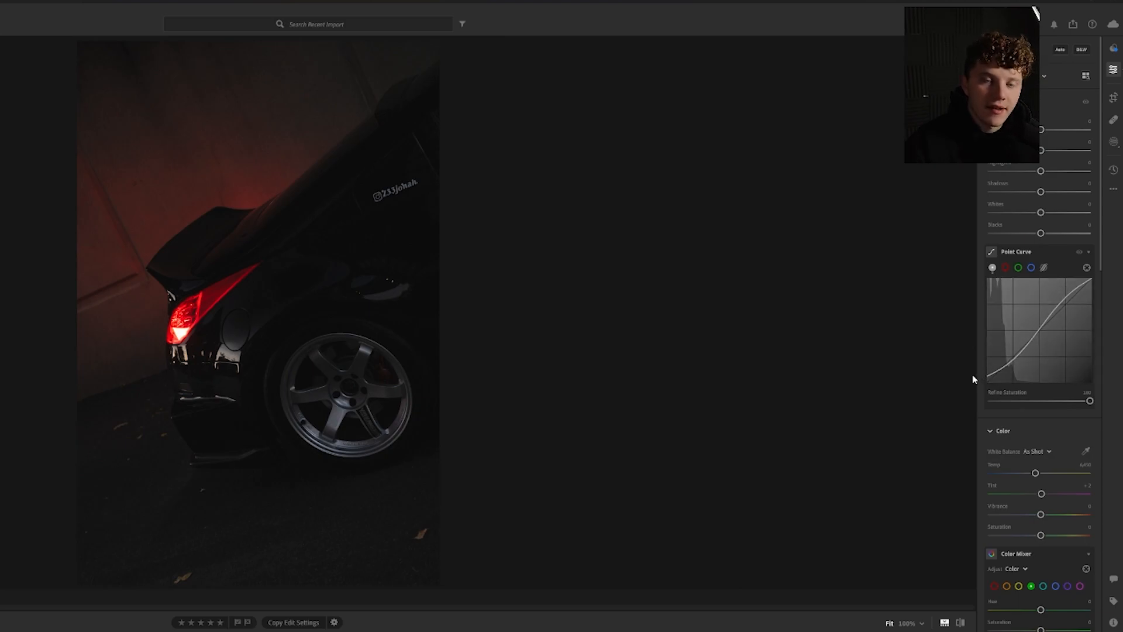
# Raise the photo's exposure to about +1.02 and its contrast to +15
pyautogui.moveTo(1041, 129)
pyautogui.mouseDown()
pyautogui.moveTo(1052, 130)
pyautogui.moveTo(1049, 150)
pyautogui.mouseUp()
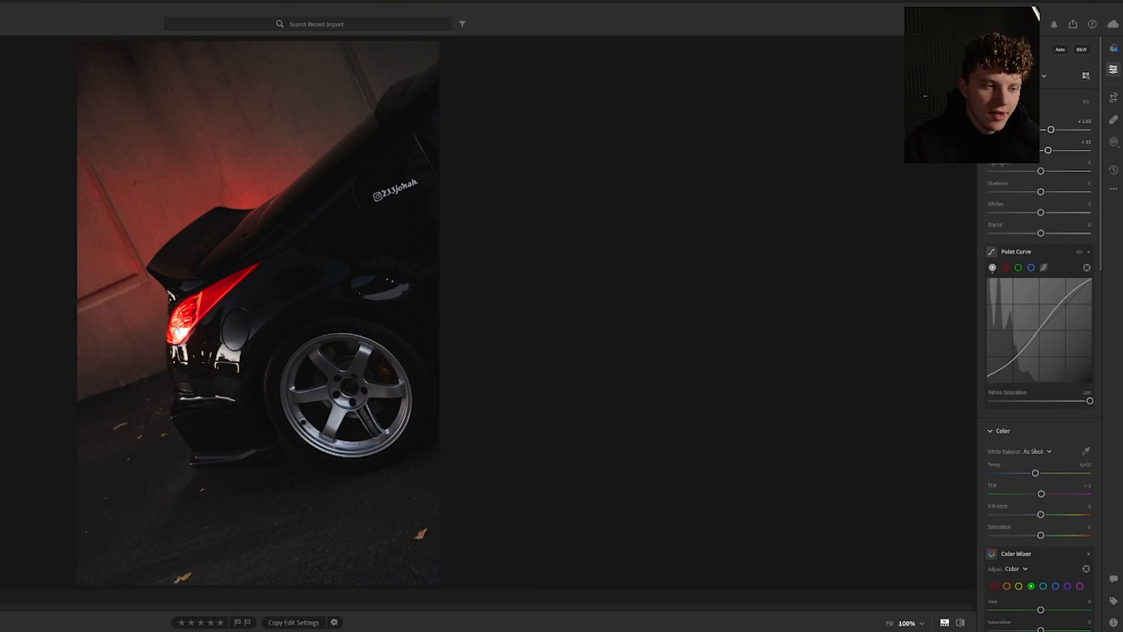
# Reduce the highlights to -15 to recover the taillight, and raise the shadows to about +17
pyautogui.click(176, 330)
pyautogui.moveTo(175, 331); pyautogui.dragTo(455, 337)
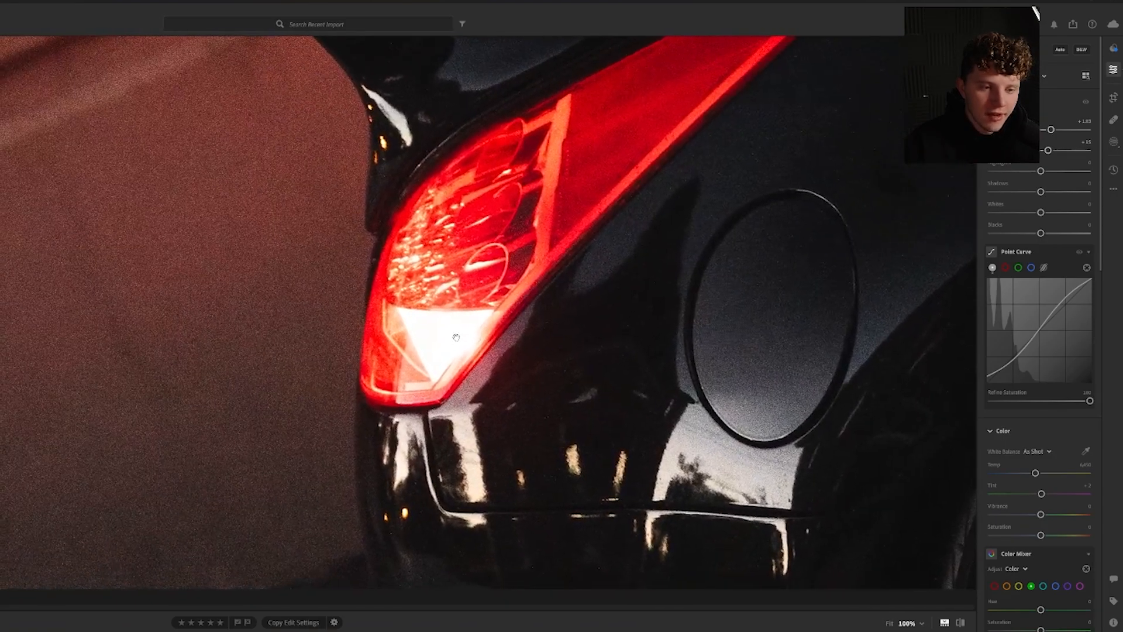
pyautogui.click(534, 334)
pyautogui.moveTo(1042, 171); pyautogui.dragTo(1033, 172)
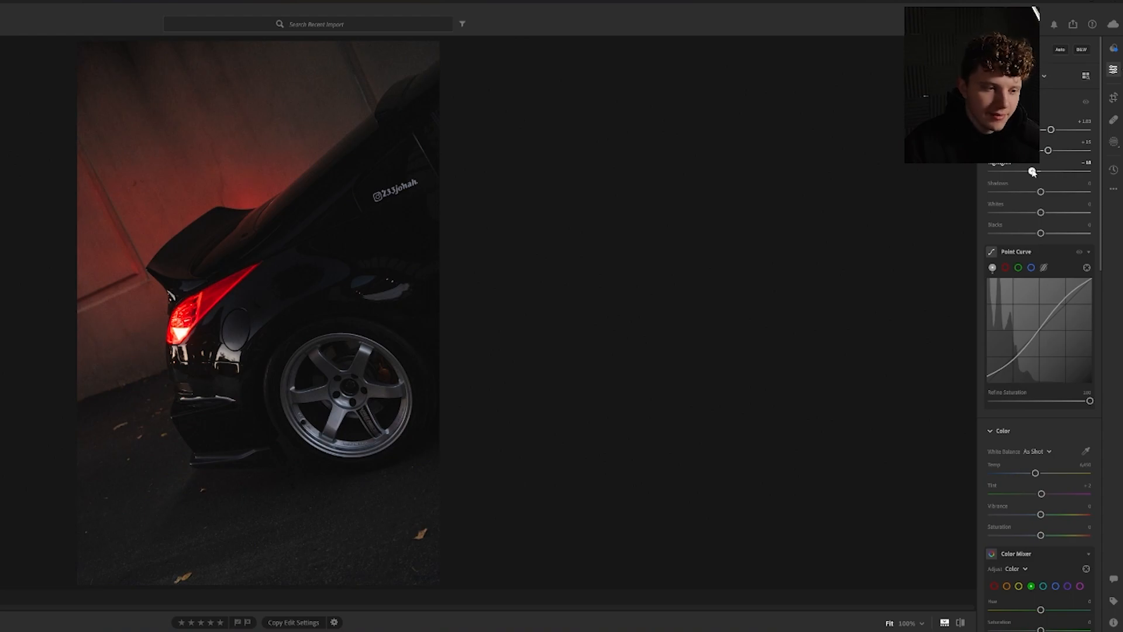
pyautogui.moveTo(1032, 172); pyautogui.dragTo(1034, 172)
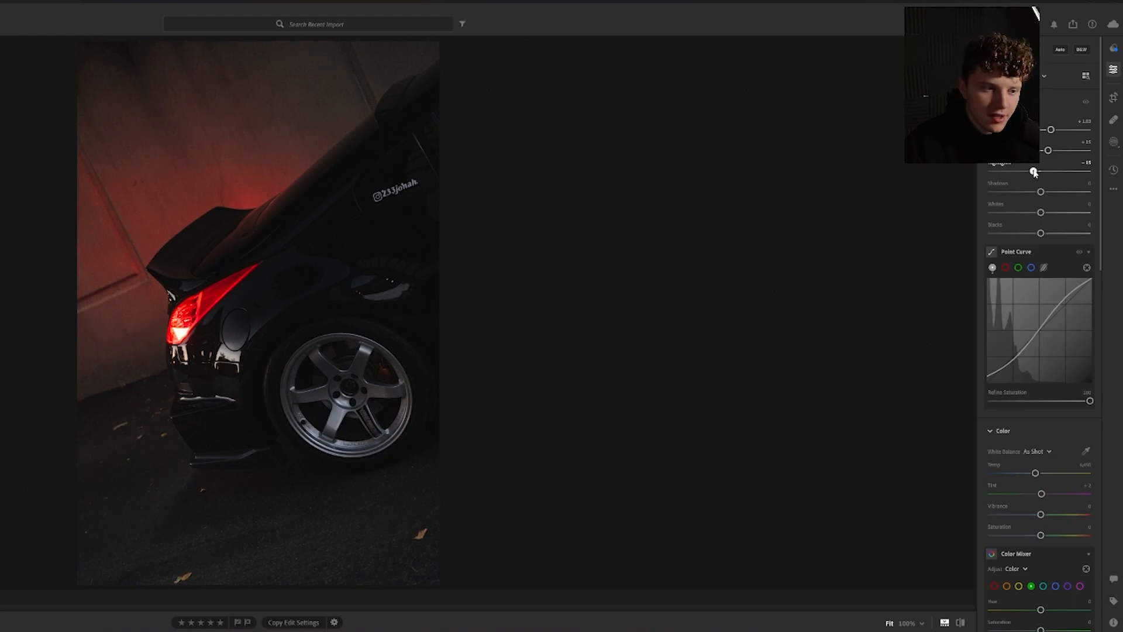
pyautogui.click(181, 312)
pyautogui.click(457, 212)
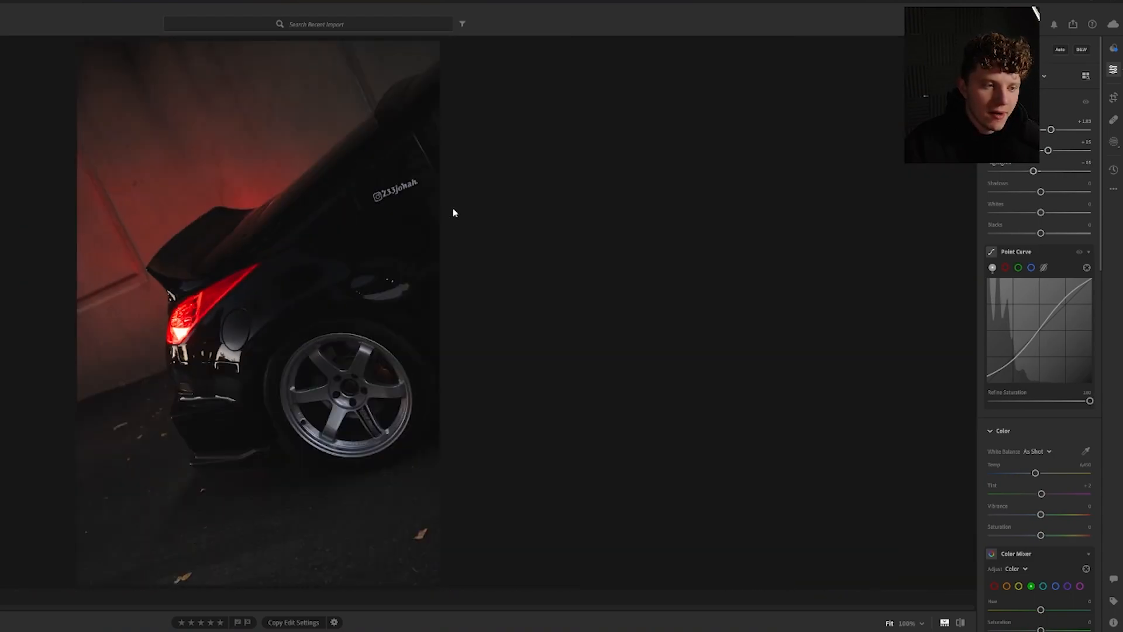
pyautogui.click(598, 373)
pyautogui.click(597, 373)
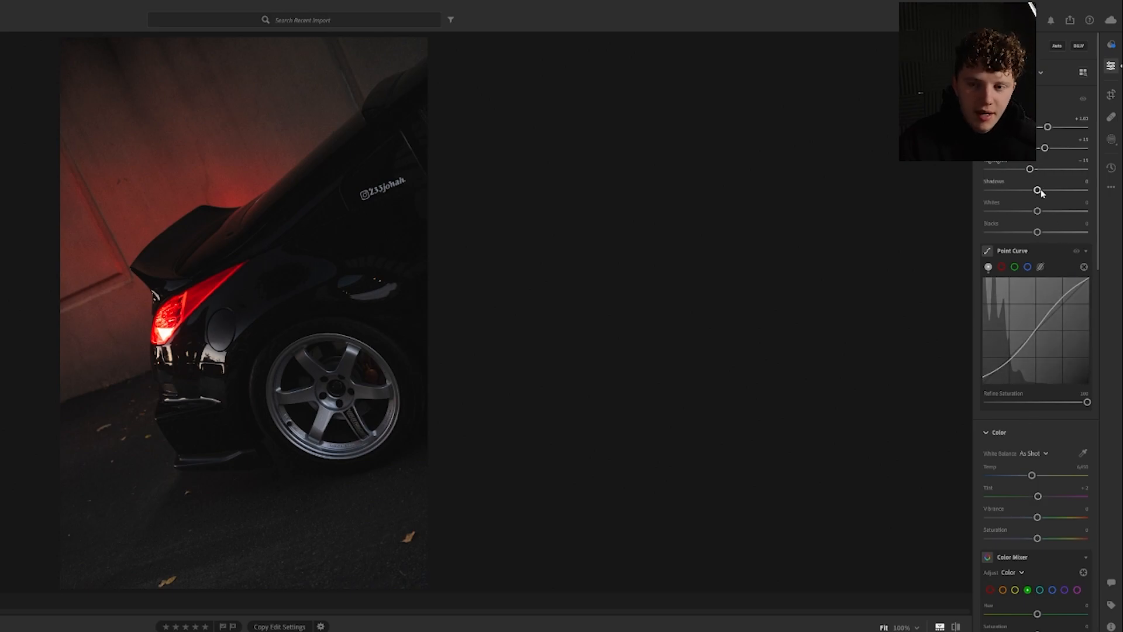
pyautogui.moveTo(1042, 193)
pyautogui.mouseDown()
pyautogui.moveTo(1062, 199)
pyautogui.moveTo(1051, 200)
pyautogui.mouseUp()
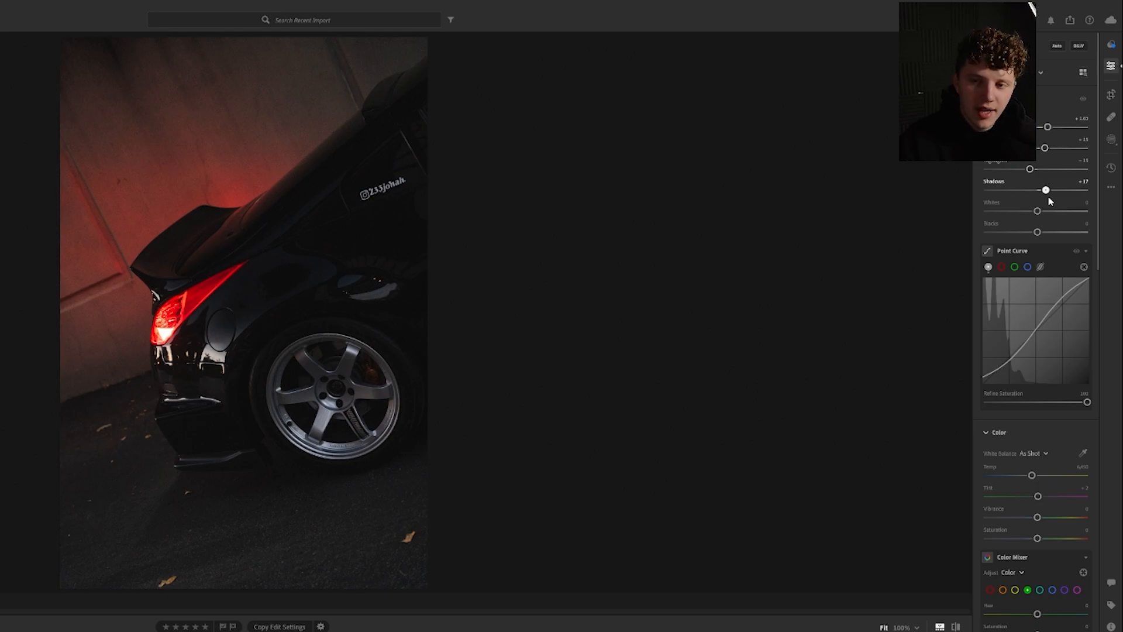
pyautogui.moveTo(1050, 200); pyautogui.dragTo(1051, 201)
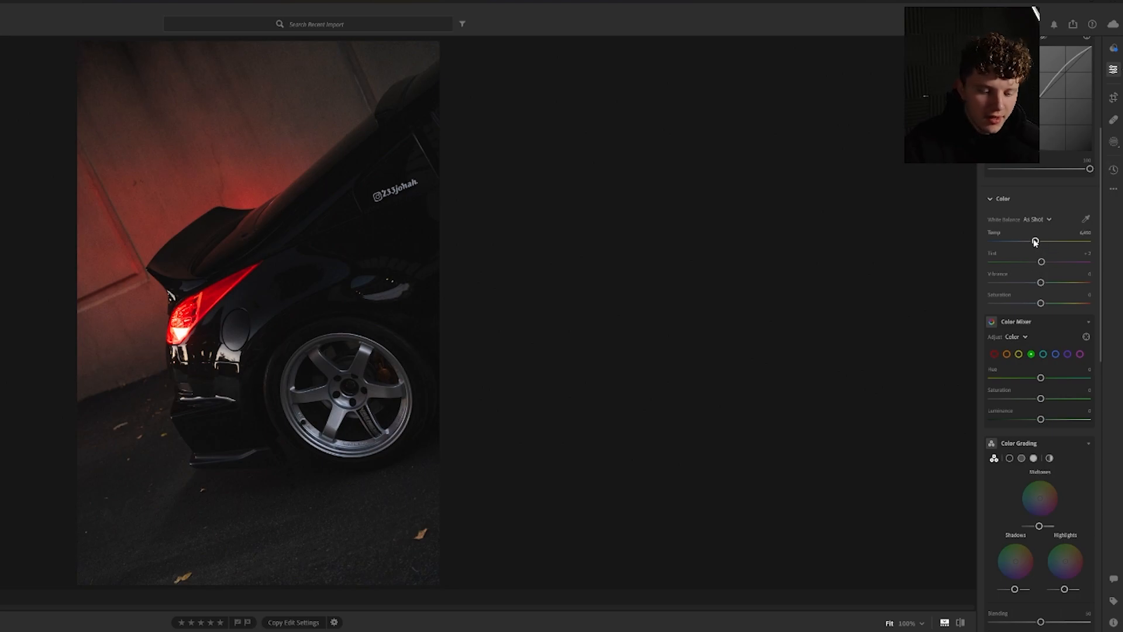
# Cool the white balance by lowering the temperature to about 4,700
pyautogui.moveTo(1035, 242); pyautogui.dragTo(1019, 241)
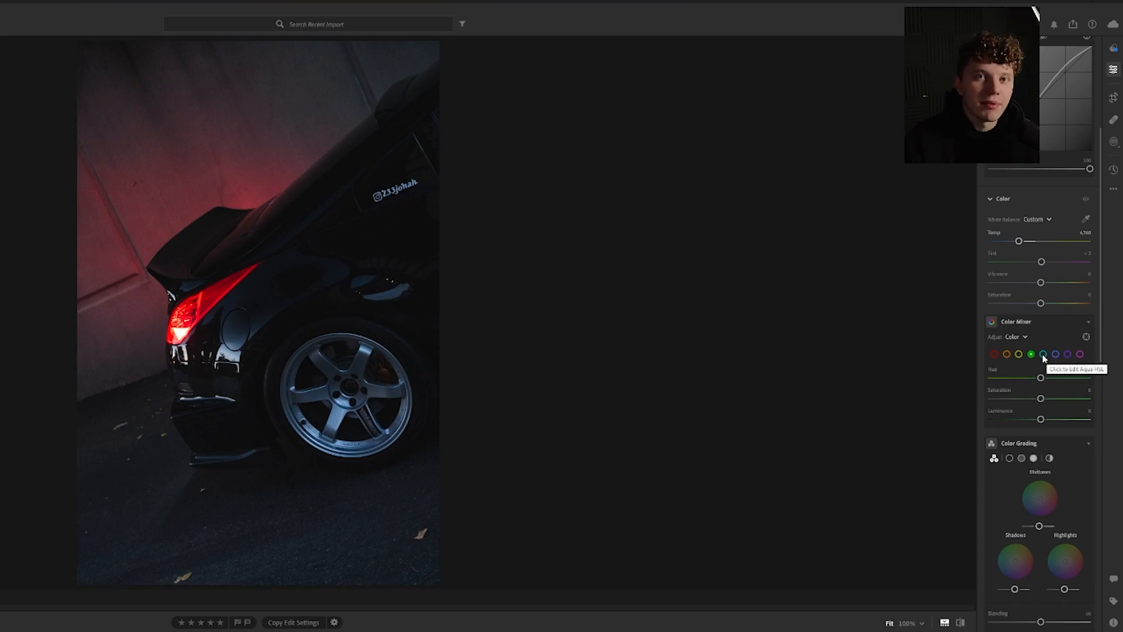
pyautogui.scroll(-3, 1040, 283)
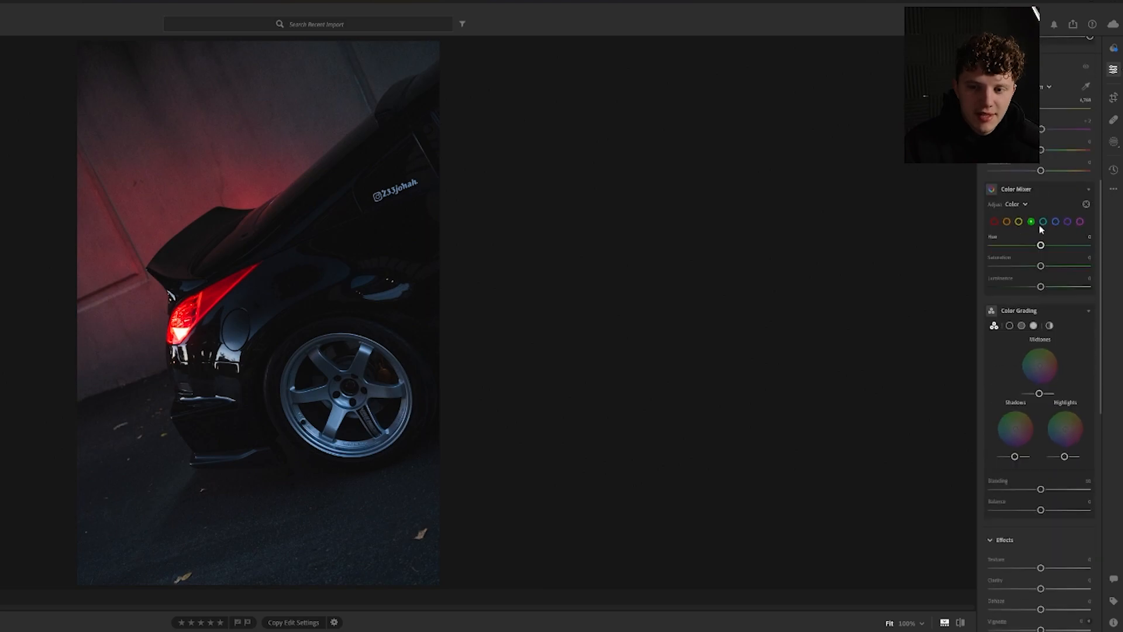
pyautogui.moveTo(1041, 171)
pyautogui.mouseDown()
pyautogui.moveTo(1073, 169)
pyautogui.moveTo(1041, 177)
pyautogui.mouseUp()
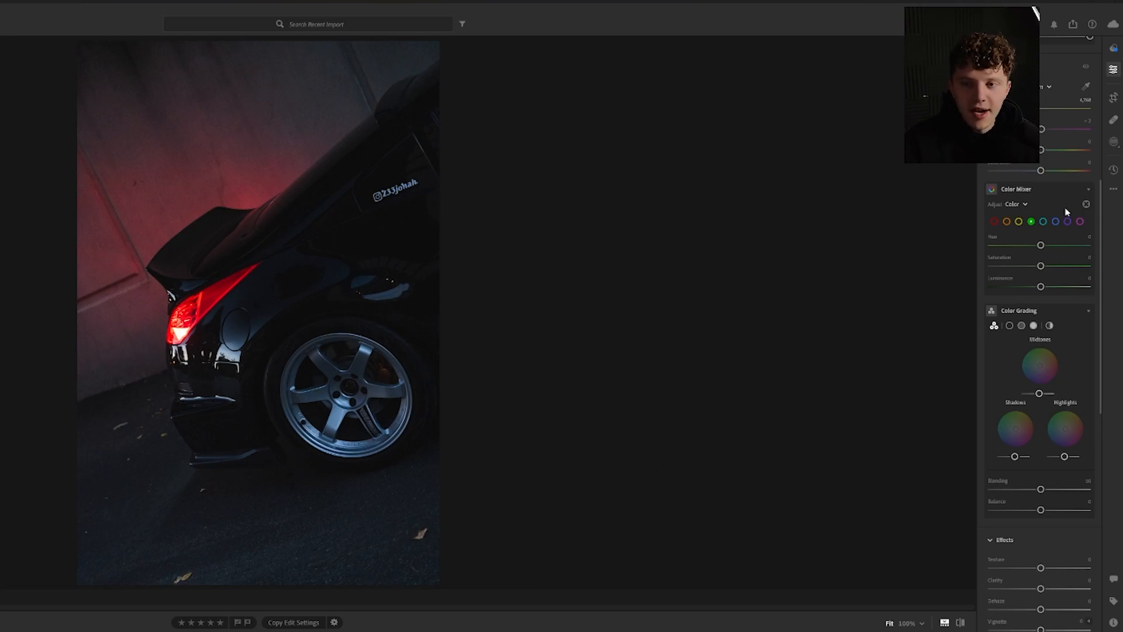
# In the Color Mixer, set the red saturation to +40 and the red luminance to +25 to intensify the glow
pyautogui.click(995, 222)
pyautogui.moveTo(1041, 266); pyautogui.dragTo(1062, 270)
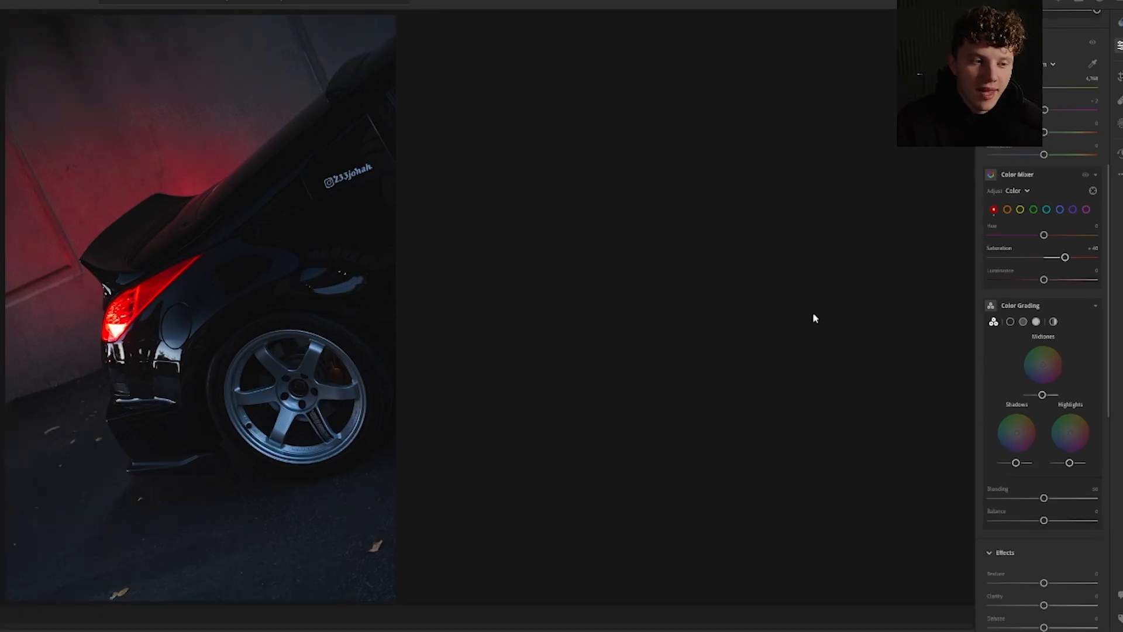
pyautogui.moveTo(1045, 280)
pyautogui.mouseDown()
pyautogui.moveTo(1066, 283)
pyautogui.moveTo(1052, 281)
pyautogui.moveTo(1061, 292)
pyautogui.mouseUp()
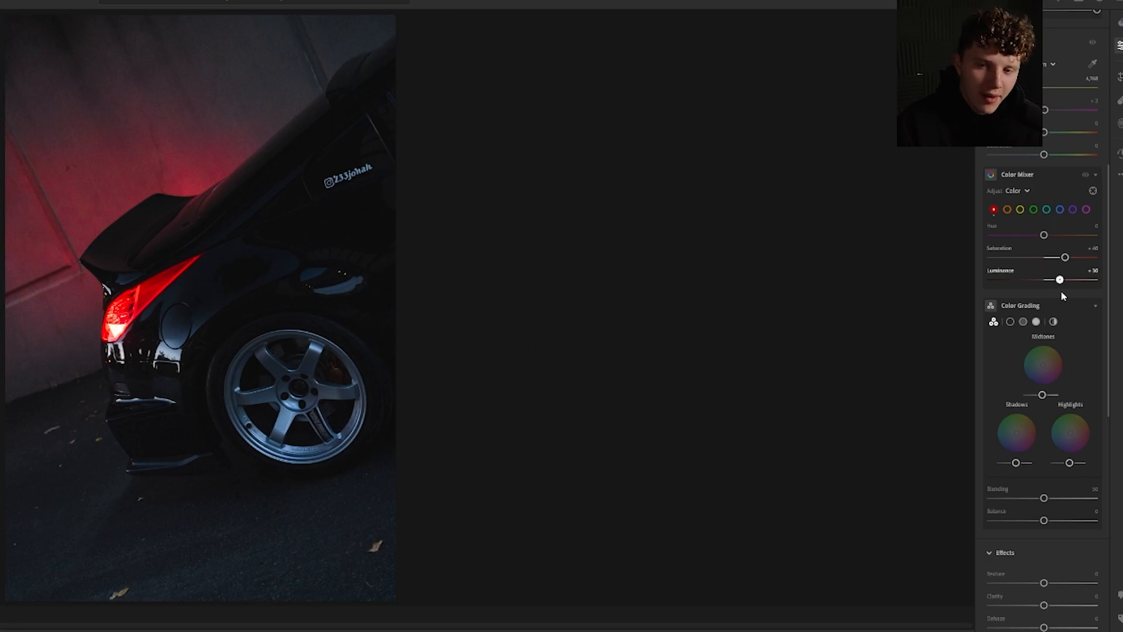
pyautogui.moveTo(1063, 296); pyautogui.dragTo(1061, 295)
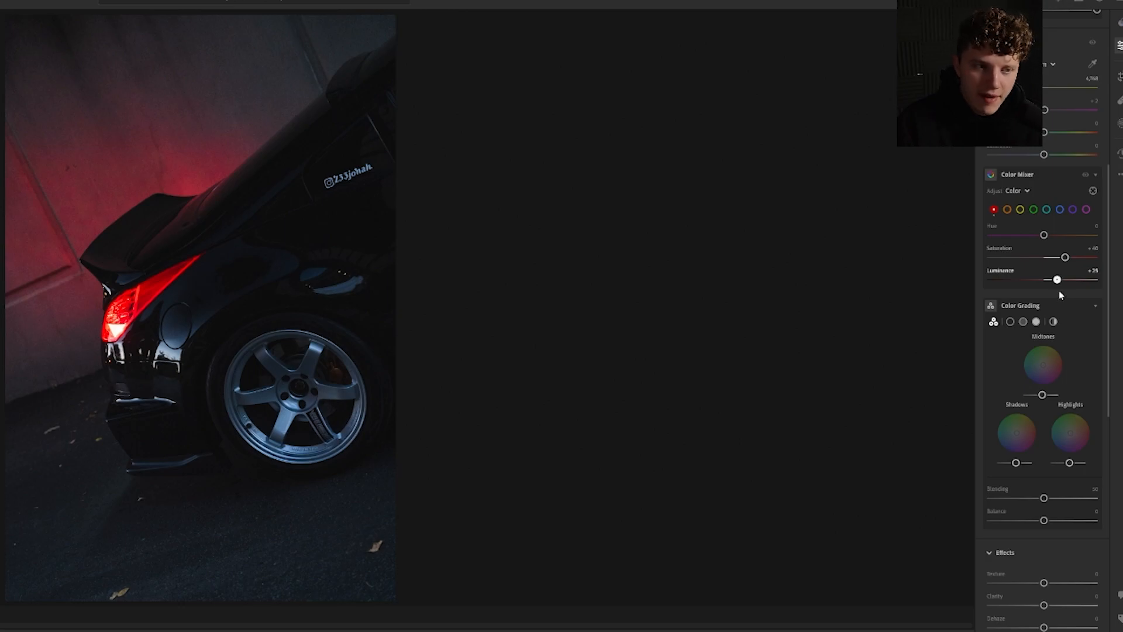
pyautogui.click(74, 216)
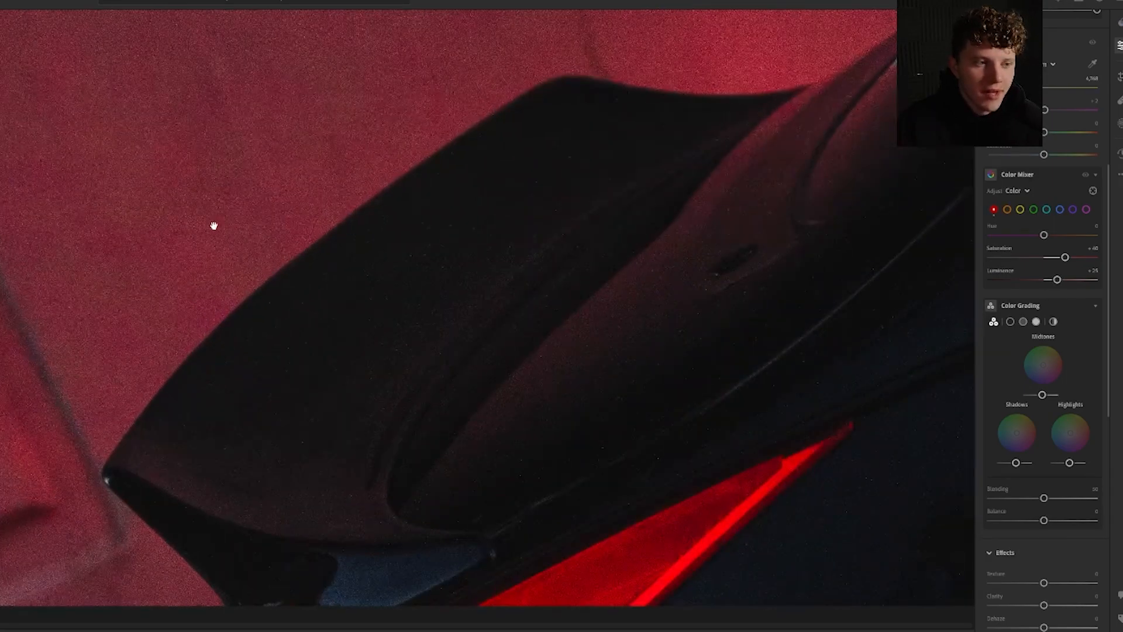
pyautogui.click(214, 225)
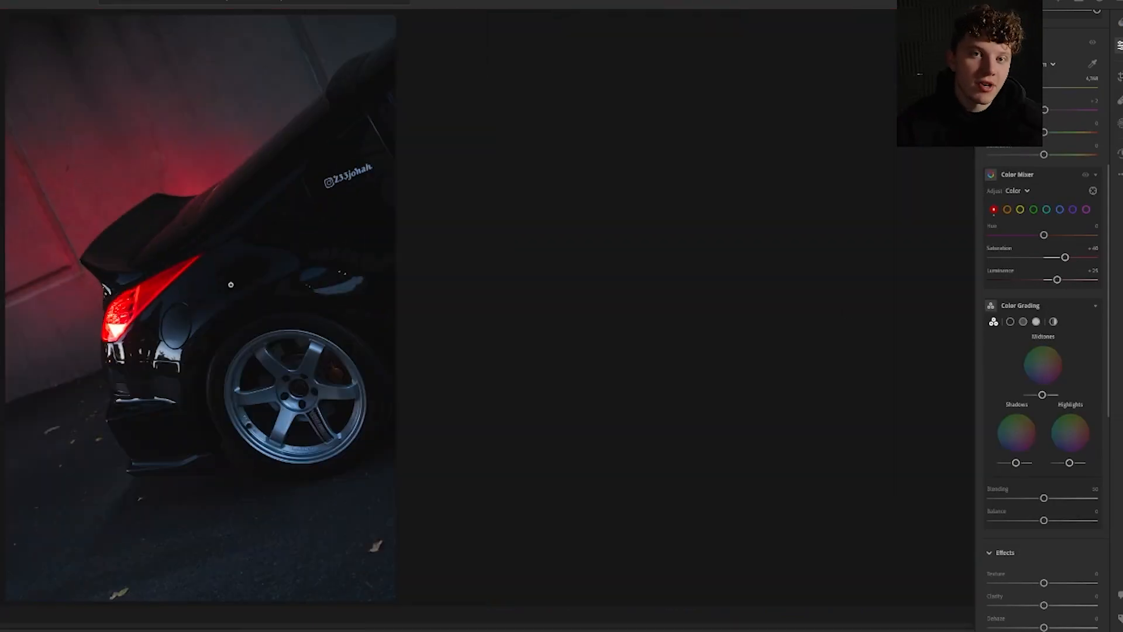
# Lower the blue saturation in the Color Mixer to about -50 to neutralise the blue reflections on the car
pyautogui.click(331, 293)
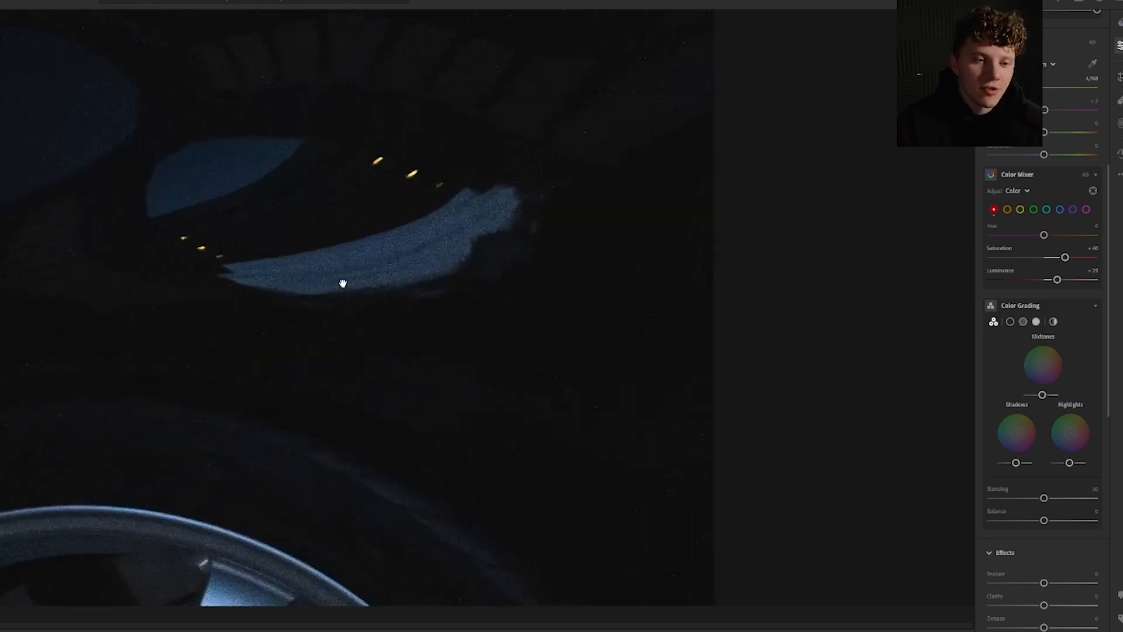
pyautogui.click(341, 283)
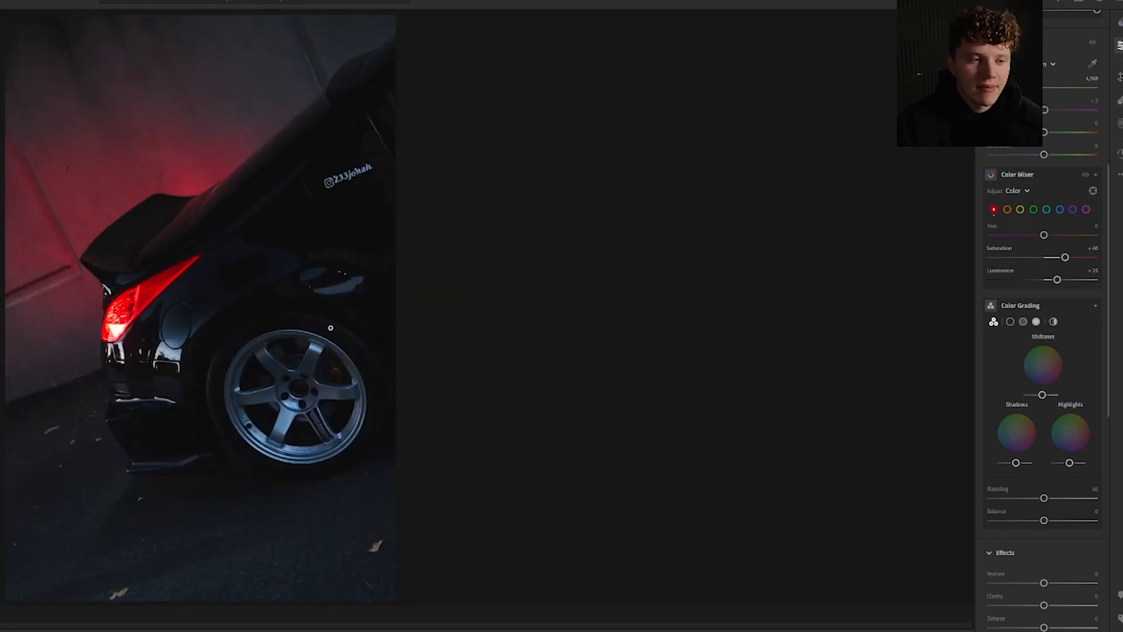
pyautogui.click(1060, 209)
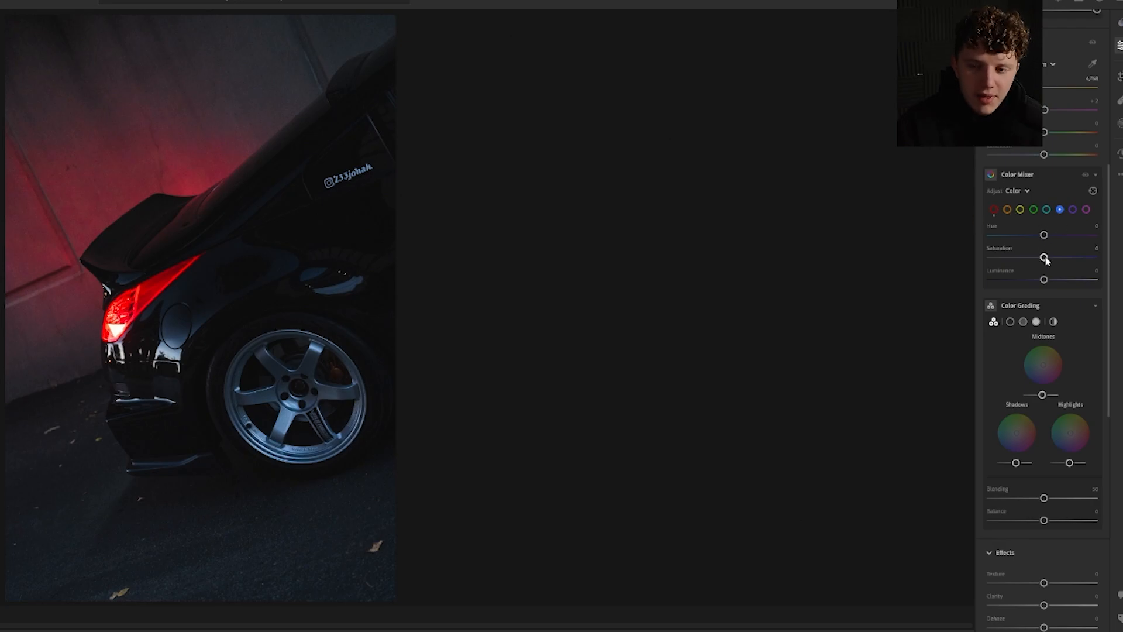
pyautogui.click(325, 279)
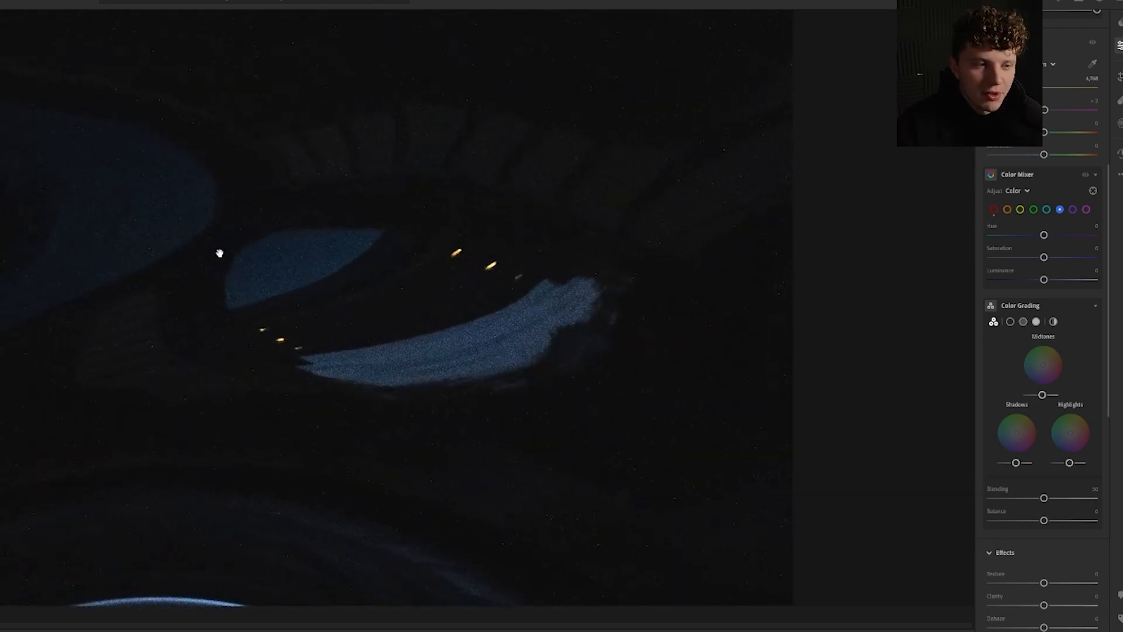
pyautogui.click(265, 231)
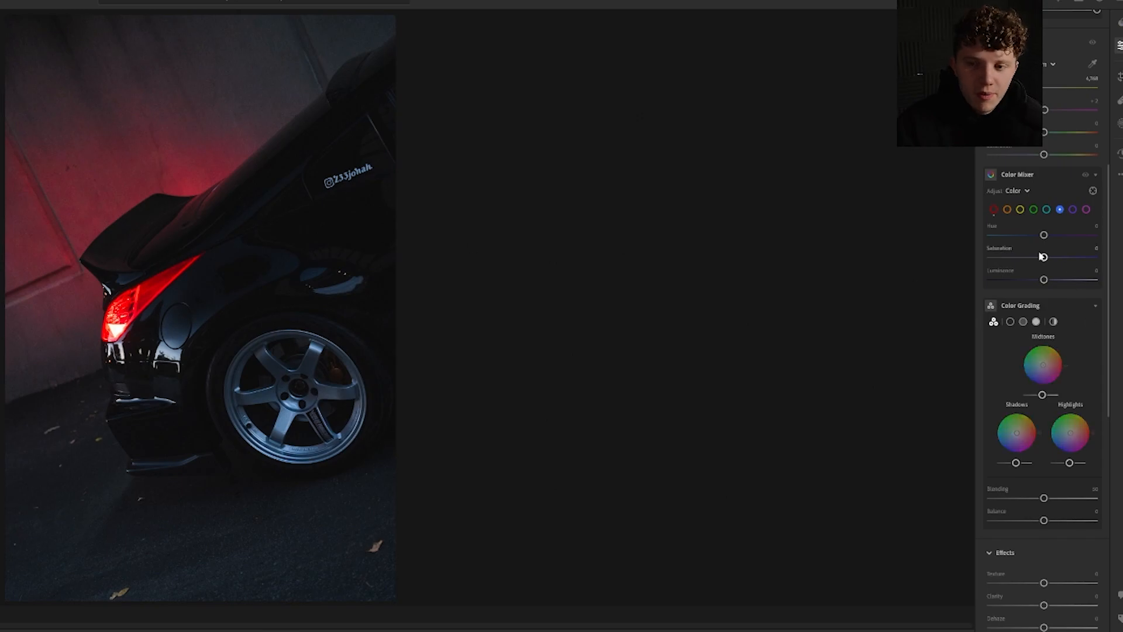
pyautogui.moveTo(1044, 258); pyautogui.dragTo(1019, 257)
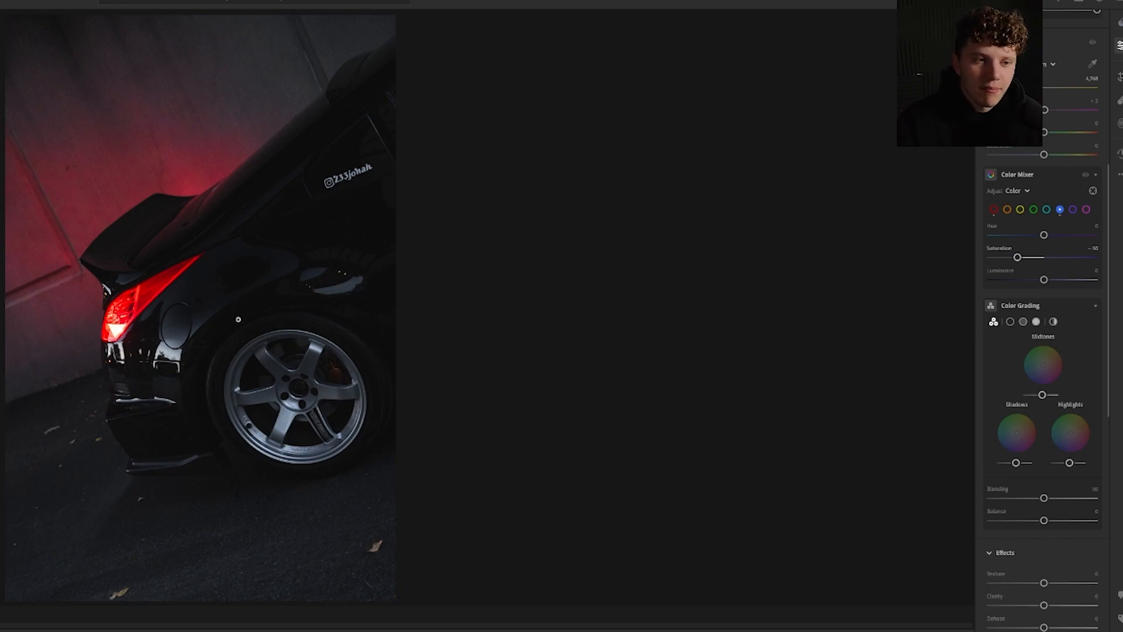
pyautogui.scroll(3, 1043, 234)
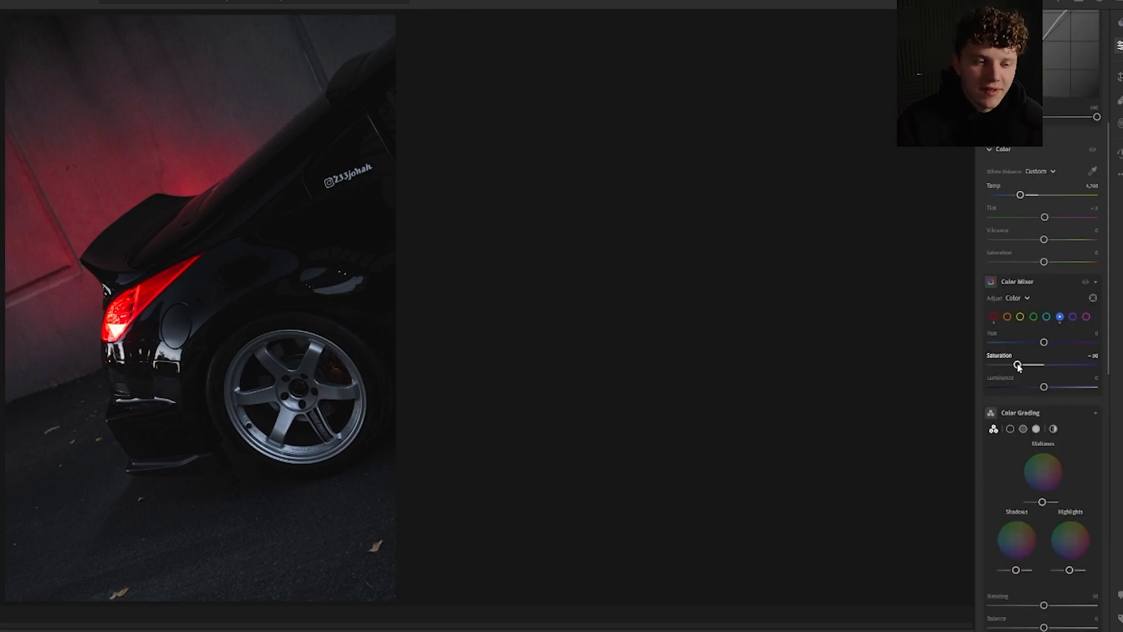
pyautogui.moveTo(1018, 366)
pyautogui.mouseDown()
pyautogui.moveTo(993, 363)
pyautogui.moveTo(1019, 364)
pyautogui.mouseUp()
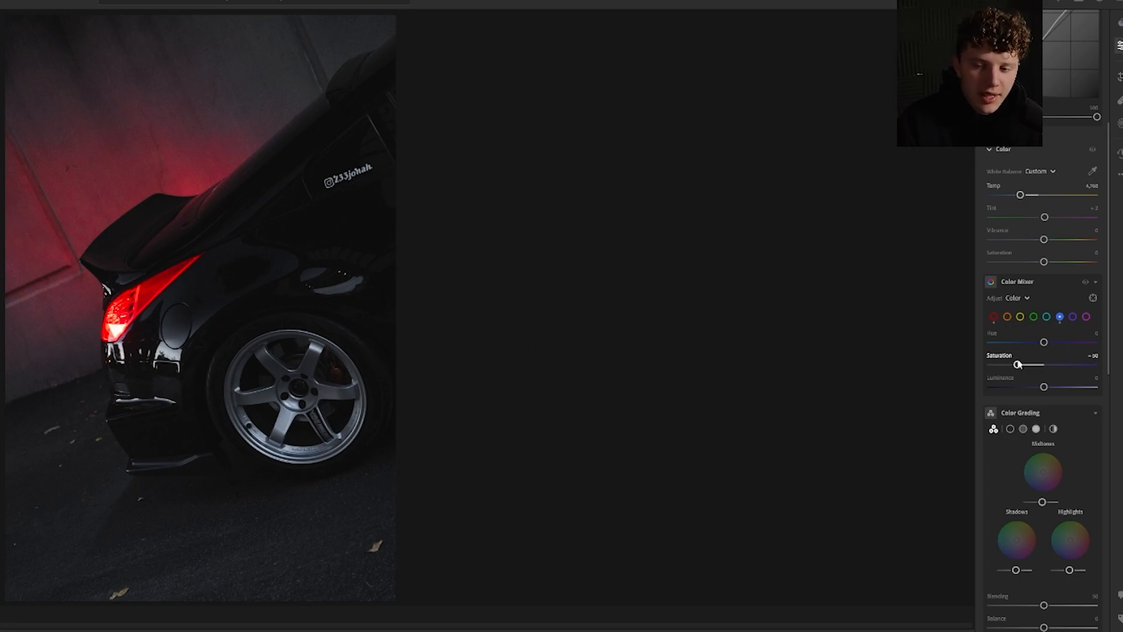
# Strongly reduce the aqua saturation and set the purple saturation to about -50 in the Color Mixer
pyautogui.click(1048, 317)
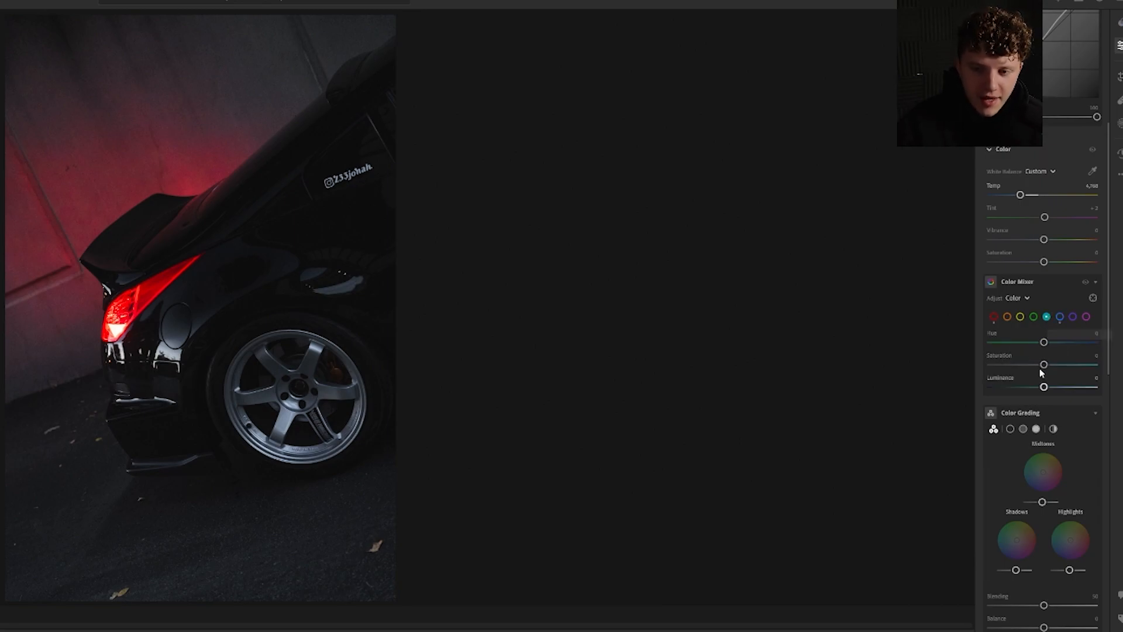
pyautogui.moveTo(1044, 364); pyautogui.dragTo(999, 364)
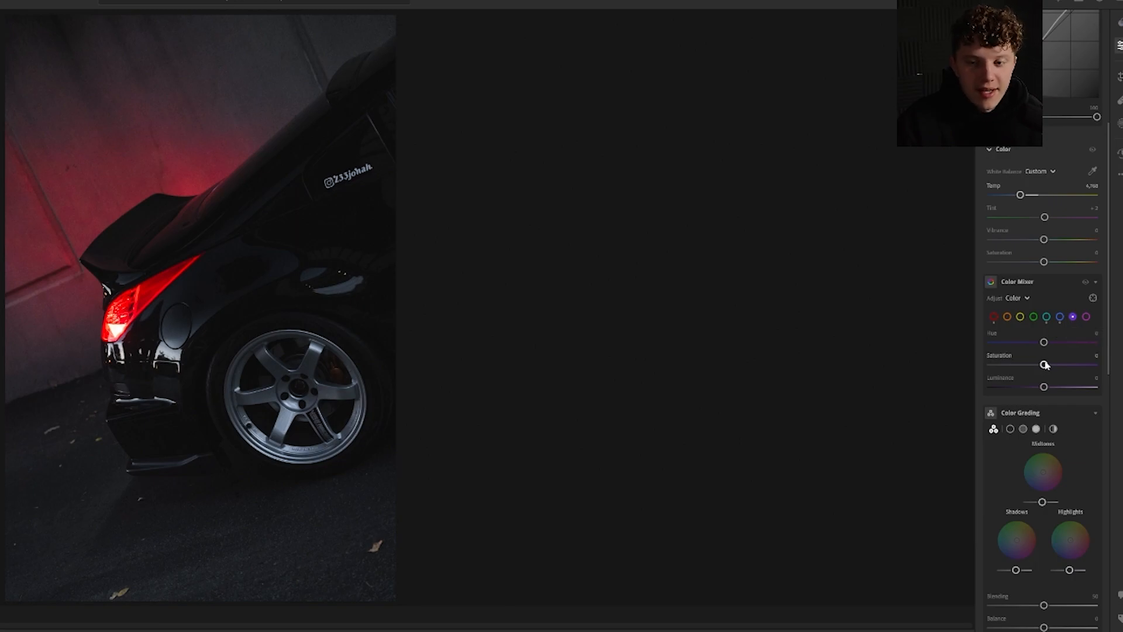
pyautogui.moveTo(1045, 365); pyautogui.dragTo(1021, 357)
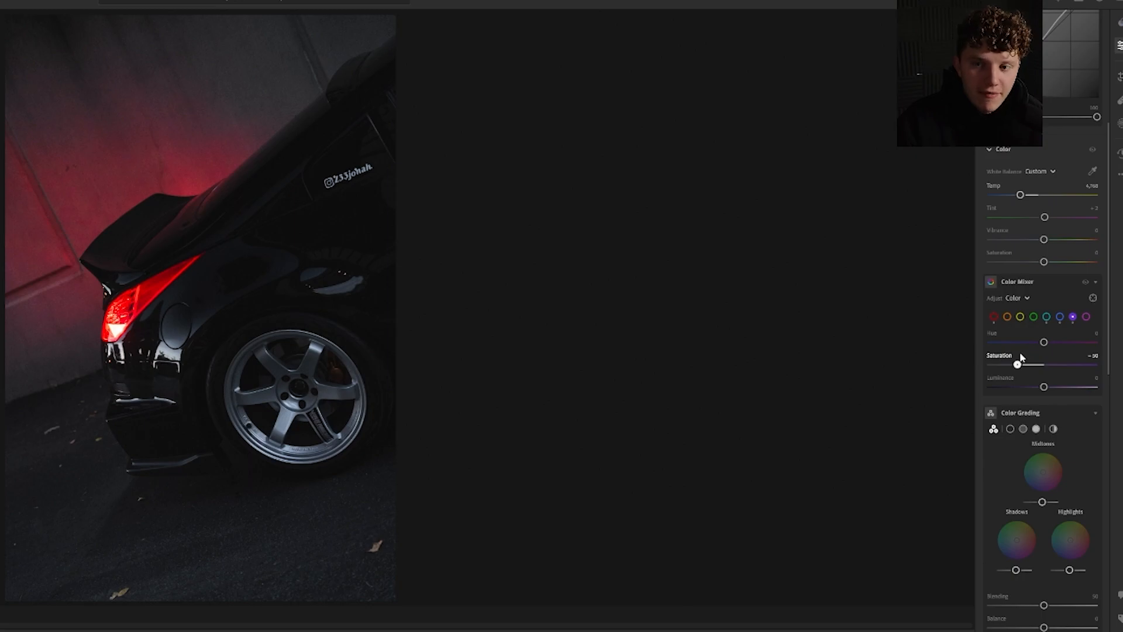
pyautogui.click(205, 72)
pyautogui.click(251, 97)
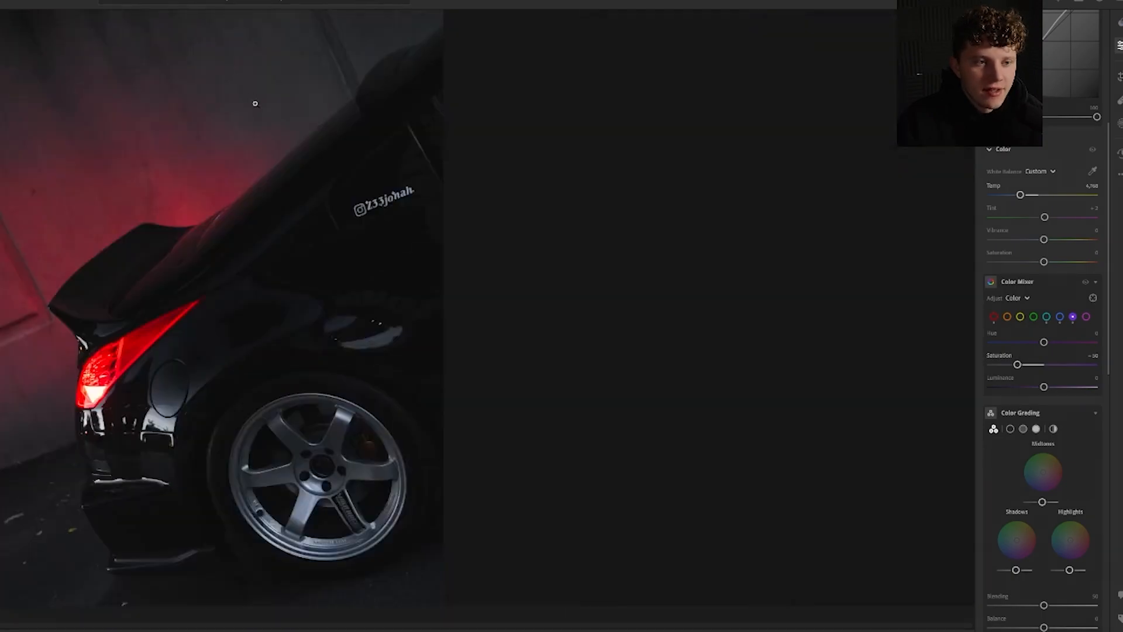
pyautogui.click(223, 102)
pyautogui.click(244, 137)
# Set the magenta saturation to +40 and its luminance to about +29 in the Color Mixer to match the red glow
pyautogui.click(1087, 316)
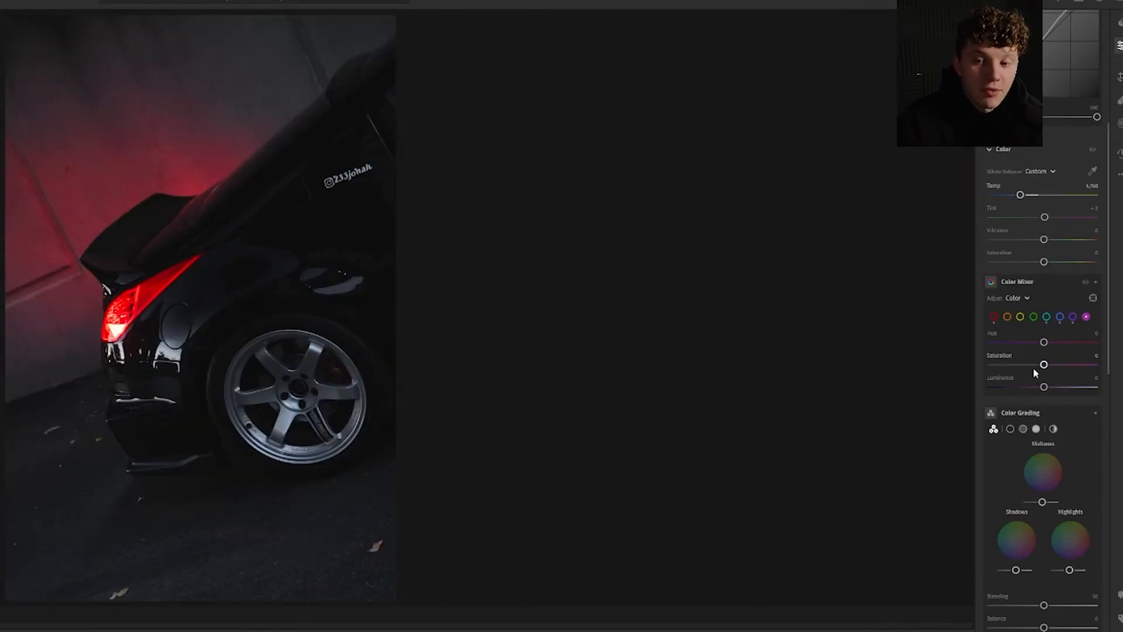
pyautogui.click(72, 192)
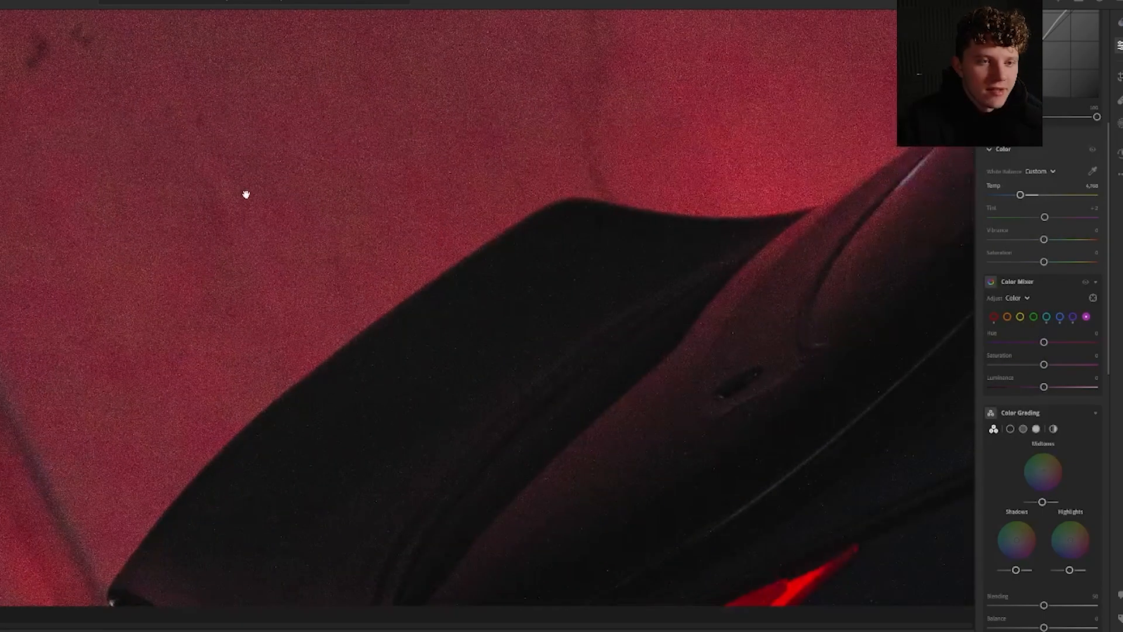
pyautogui.moveTo(245, 193); pyautogui.dragTo(243, 228)
pyautogui.click(325, 211)
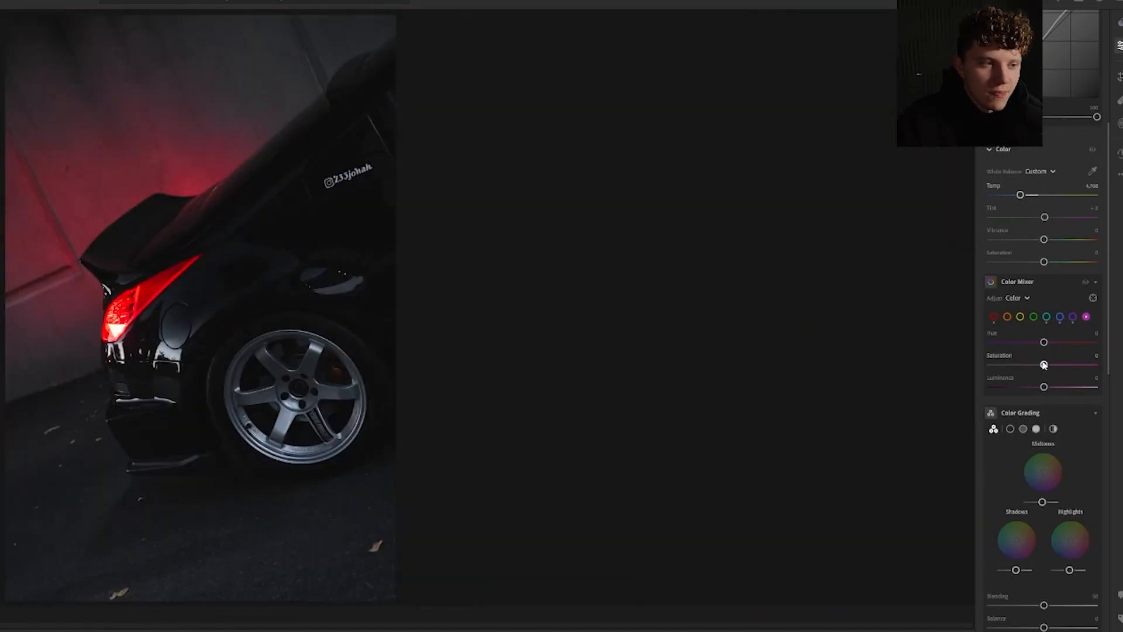
pyautogui.moveTo(1043, 365); pyautogui.dragTo(1070, 366)
pyautogui.click(998, 317)
pyautogui.click(1086, 317)
pyautogui.moveTo(1070, 364); pyautogui.dragTo(1066, 397)
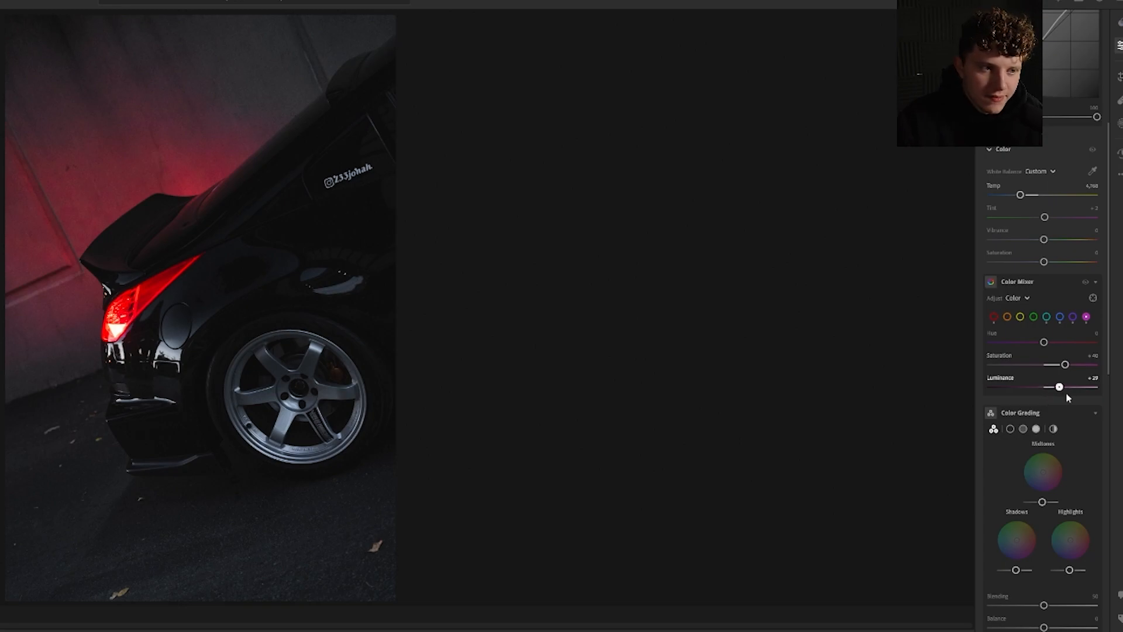
# Reset the magenta luminance in the Color Mixer and set it to +14
pyautogui.doubleClick(1066, 388)
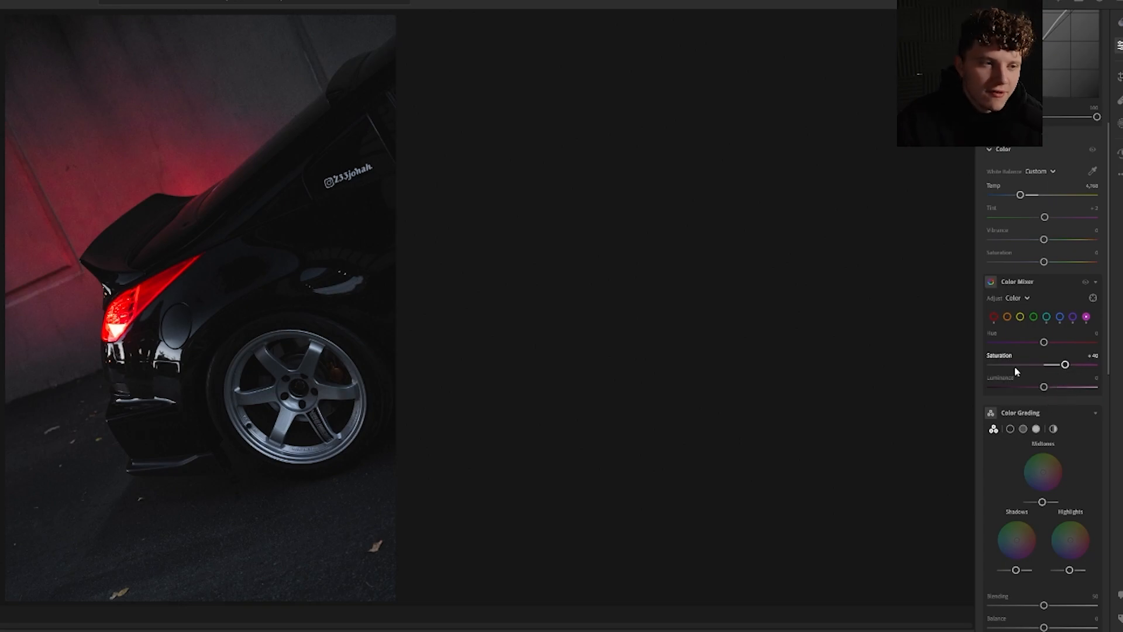
pyautogui.moveTo(1044, 388); pyautogui.dragTo(1053, 397)
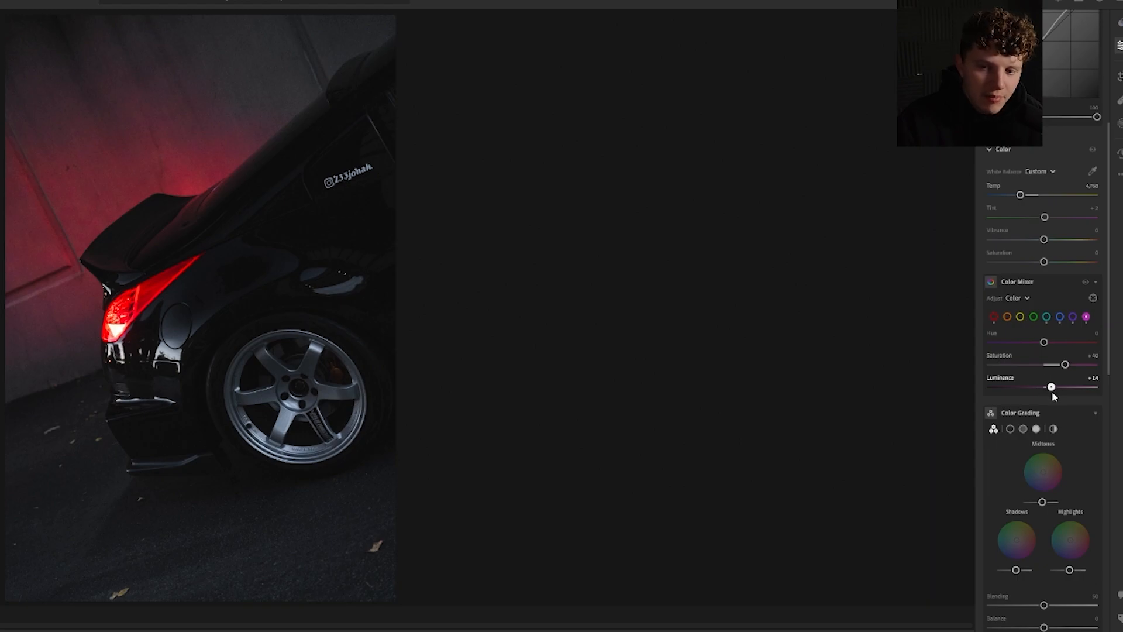
# Try a very strong clarity on the photo, and settle the clarity at +15
pyautogui.scroll(-5, 1053, 396)
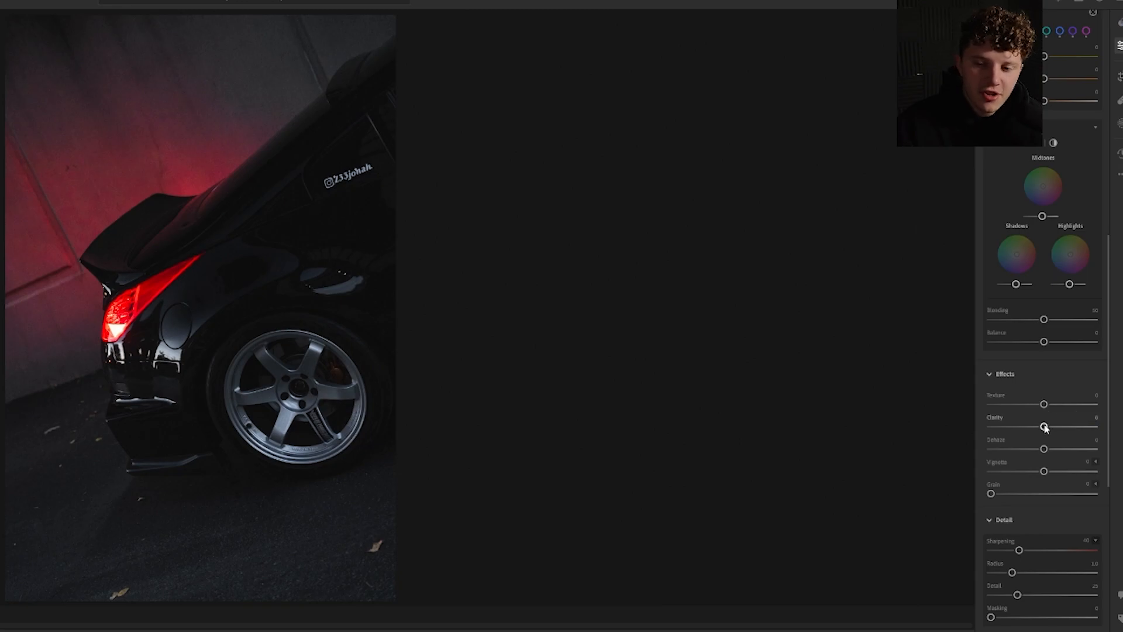
pyautogui.moveTo(1044, 426); pyautogui.dragTo(1103, 441)
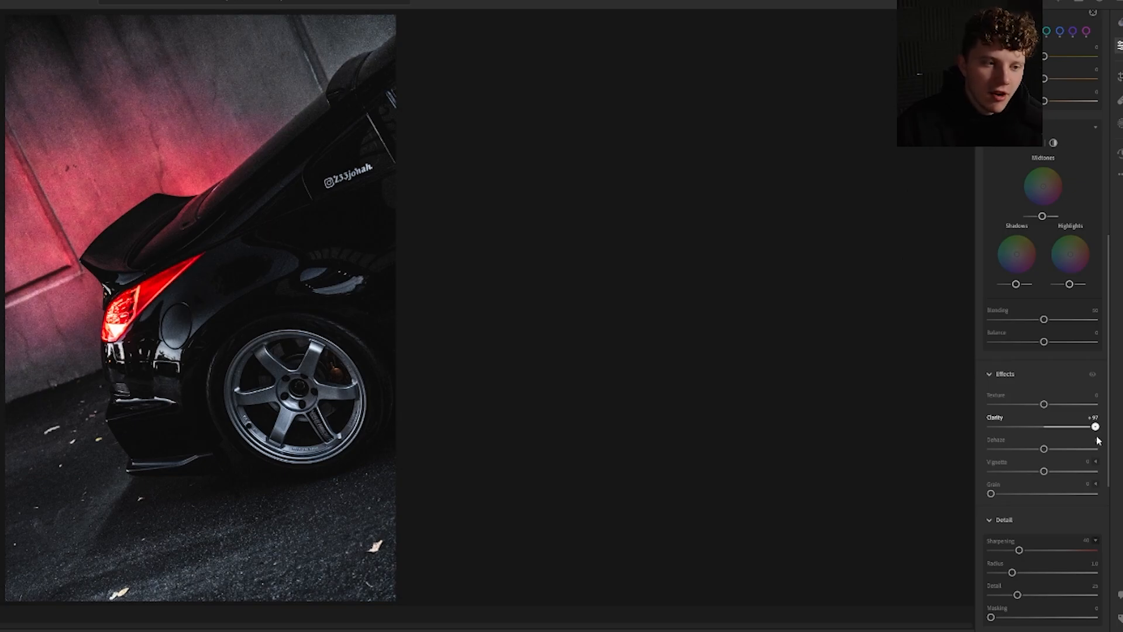
pyautogui.moveTo(1097, 427); pyautogui.dragTo(1054, 425)
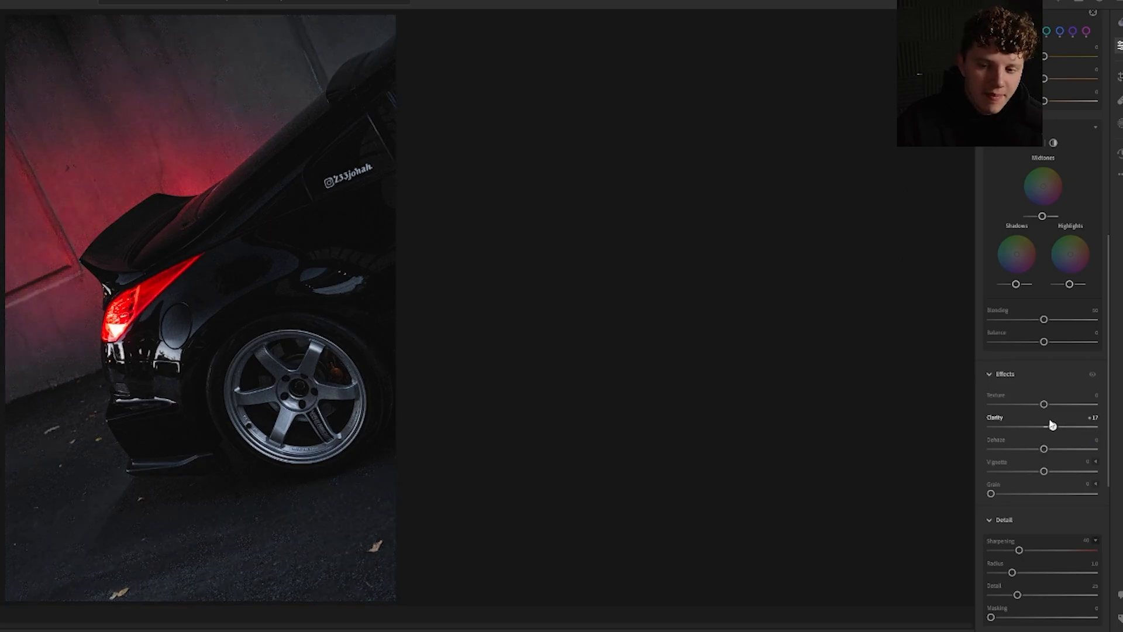
pyautogui.moveTo(1053, 425); pyautogui.dragTo(1054, 426)
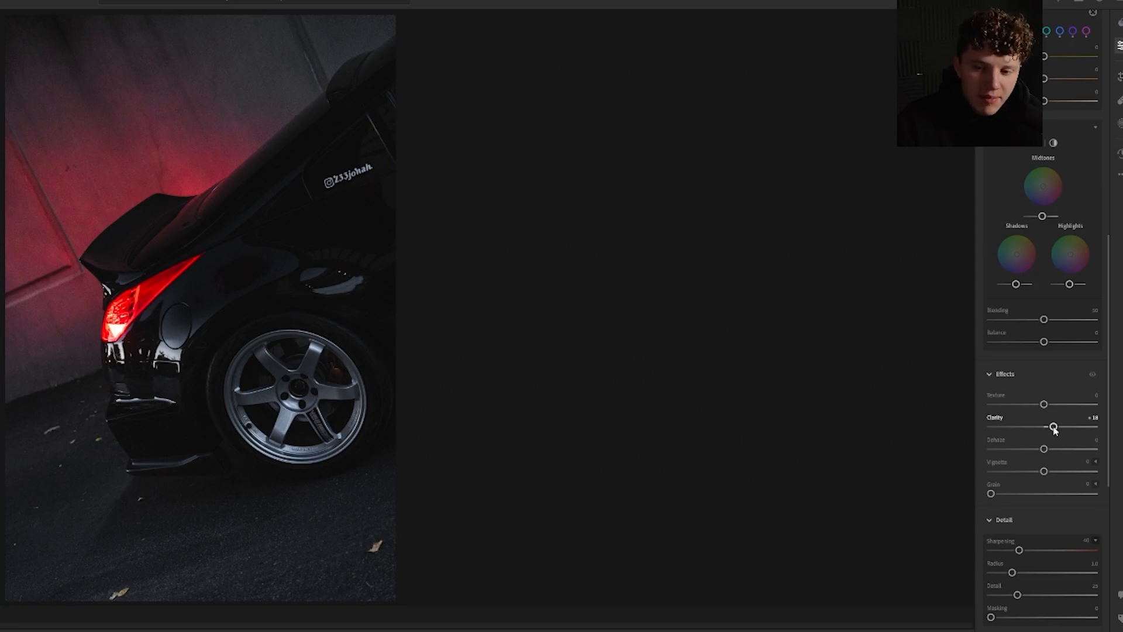
pyautogui.moveTo(1054, 427); pyautogui.dragTo(1051, 427)
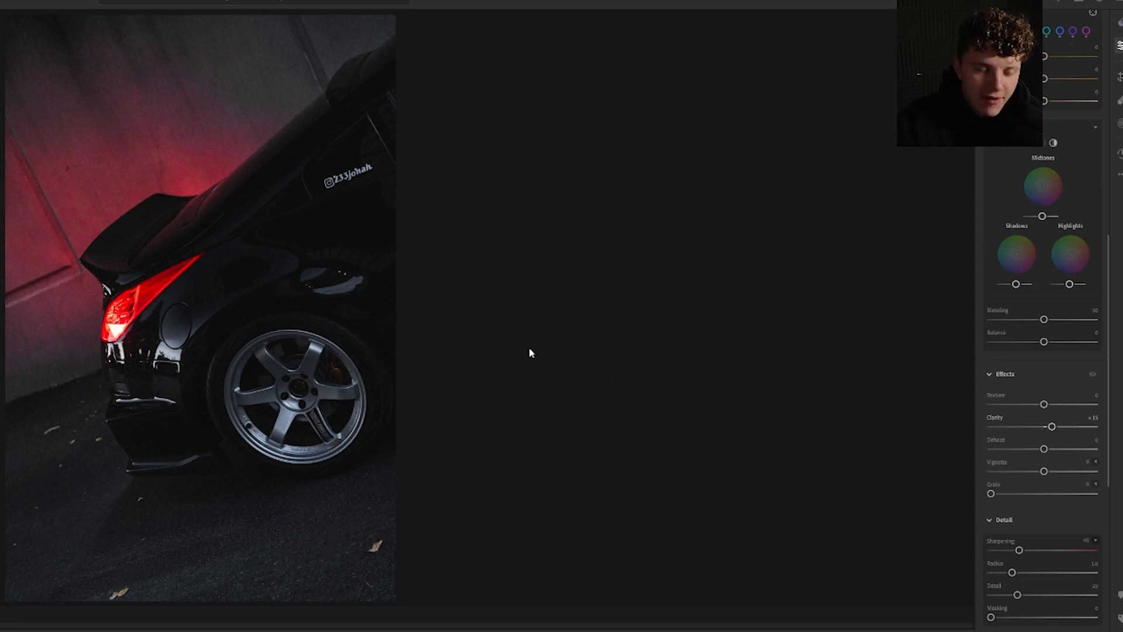
pyautogui.moveTo(245, 331); pyautogui.dragTo(287, 315)
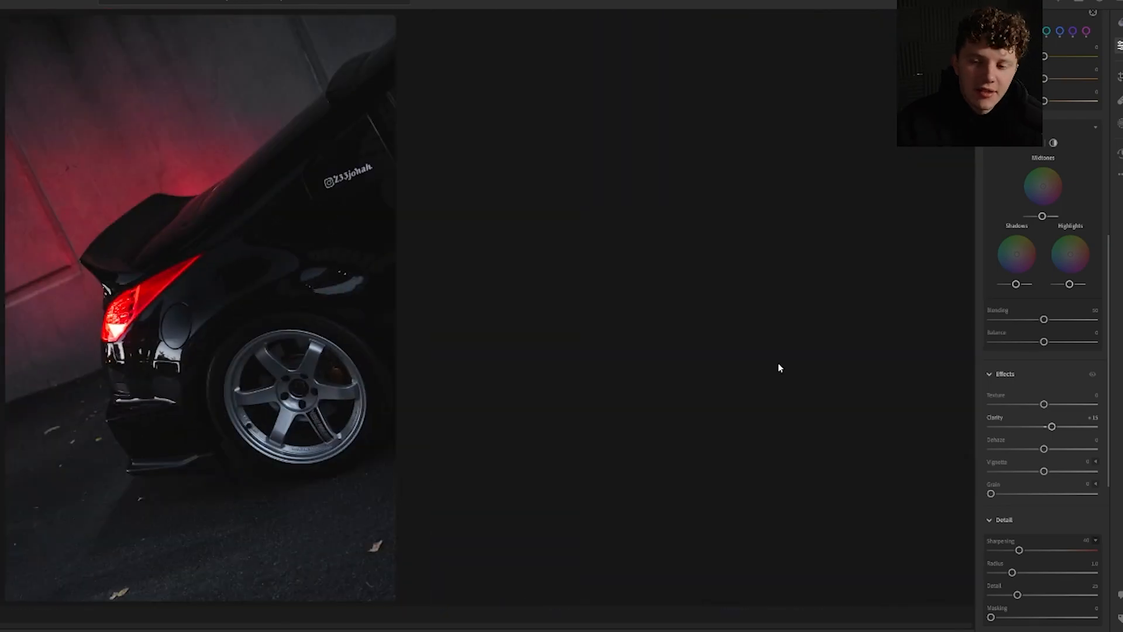
# Darken the photo's edges slightly with a vignette of -10
pyautogui.scroll(-5, 1044, 407)
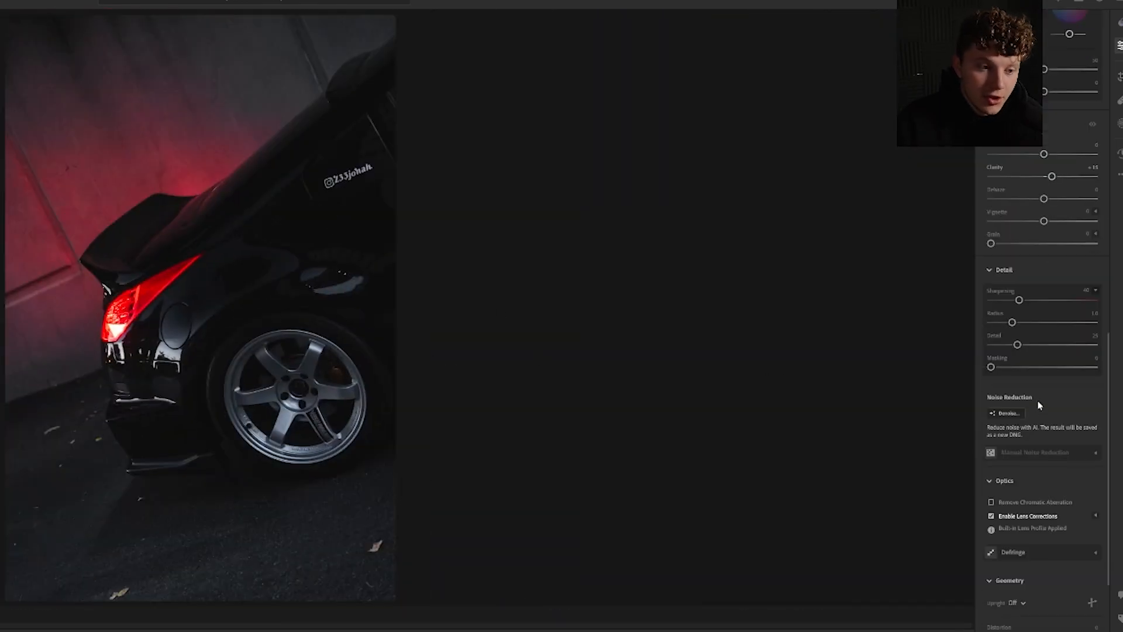
pyautogui.scroll(-2, 1047, 389)
pyautogui.scroll(4, 1048, 351)
pyautogui.moveTo(1045, 298)
pyautogui.mouseDown()
pyautogui.moveTo(1025, 297)
pyautogui.moveTo(1035, 299)
pyautogui.mouseUp()
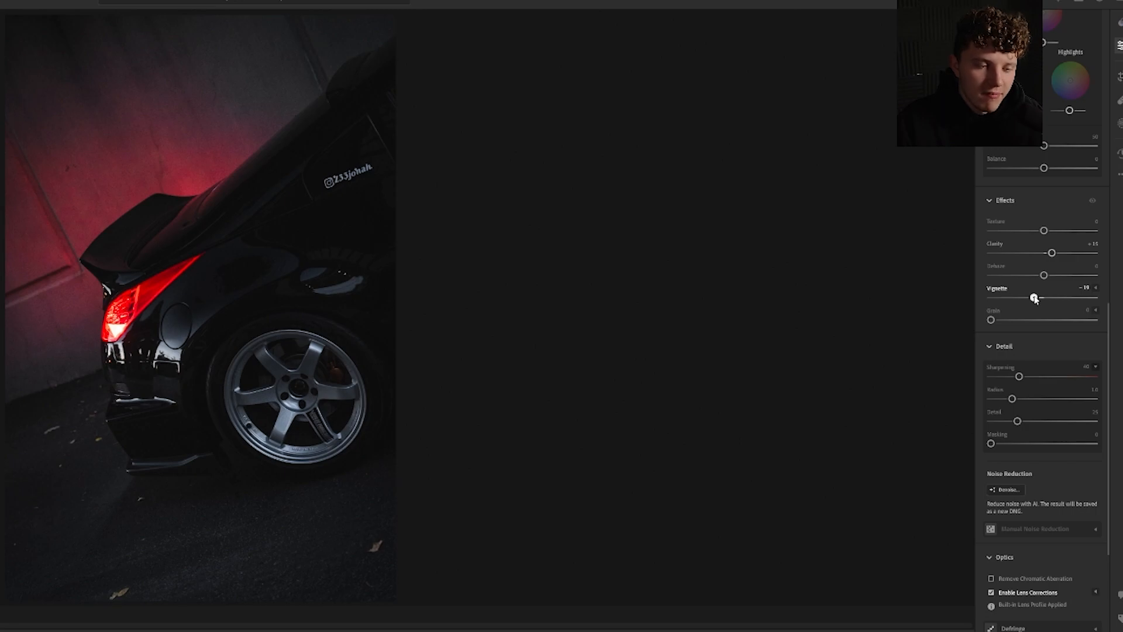
pyautogui.moveTo(1035, 299); pyautogui.dragTo(1034, 299)
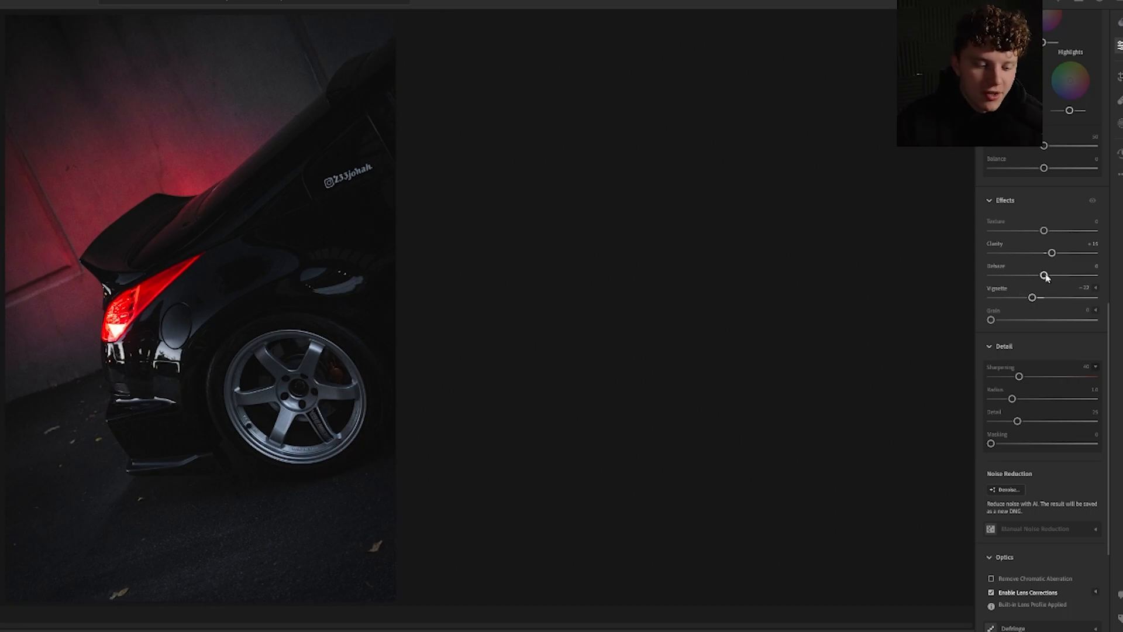
pyautogui.moveTo(1032, 298); pyautogui.dragTo(1041, 306)
pyautogui.click(44, 33)
pyautogui.click(76, 47)
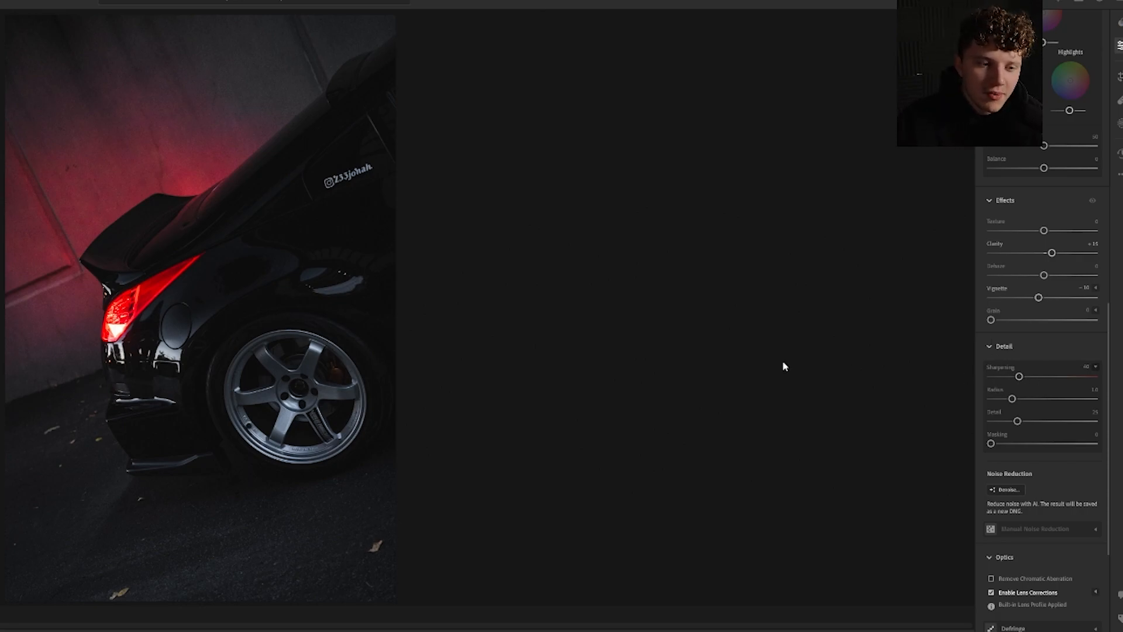
pyautogui.moveTo(114, 329); pyautogui.dragTo(313, 293)
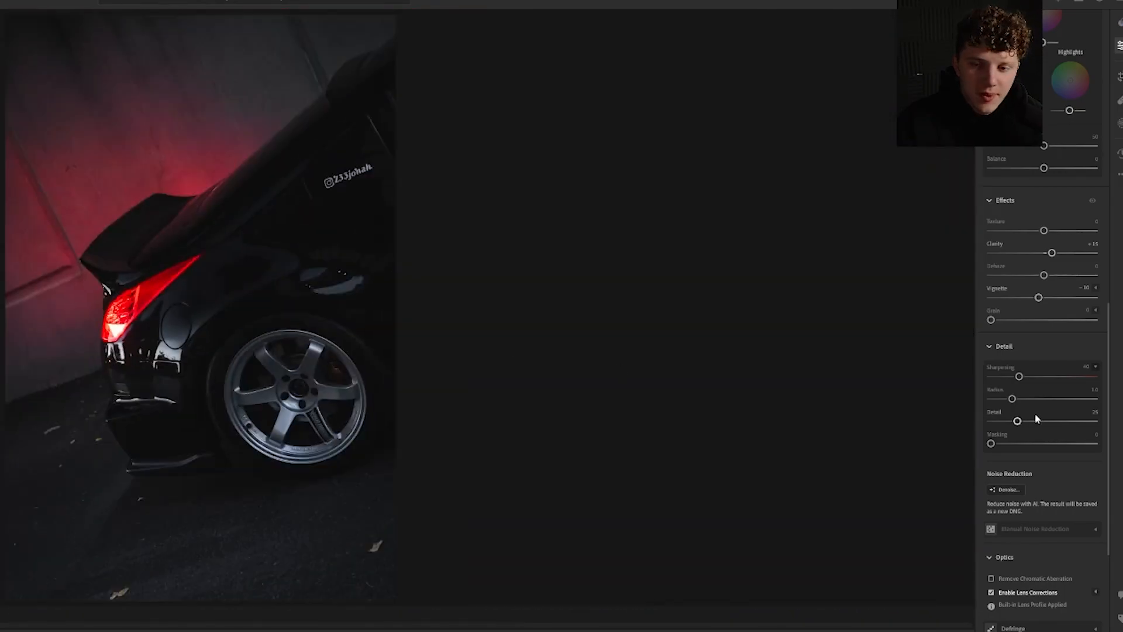
# Set the sharpening to 70 with masking at 50, and check the detail around the taillight up close
pyautogui.moveTo(1020, 378); pyautogui.dragTo(1042, 376)
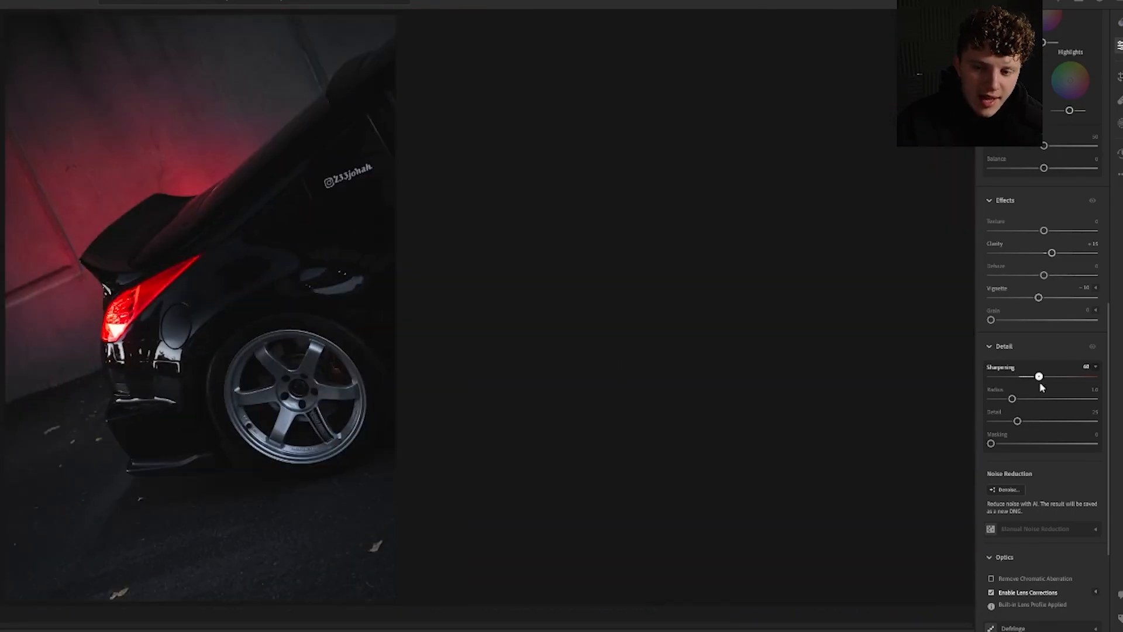
pyautogui.click(1044, 443)
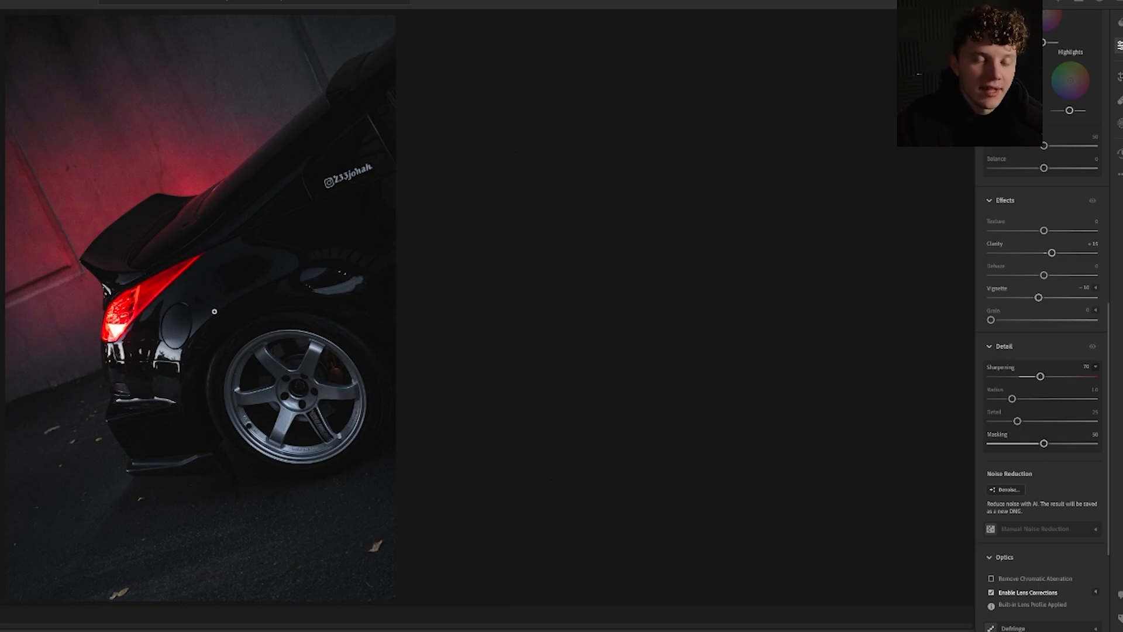
pyautogui.click(177, 244)
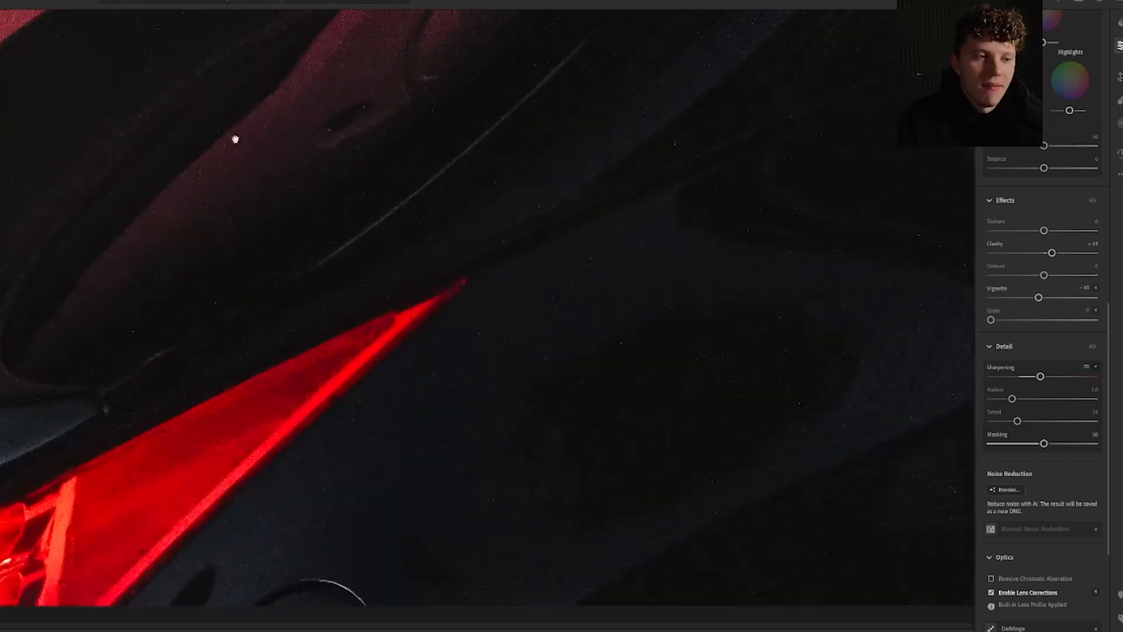
pyautogui.click(177, 244)
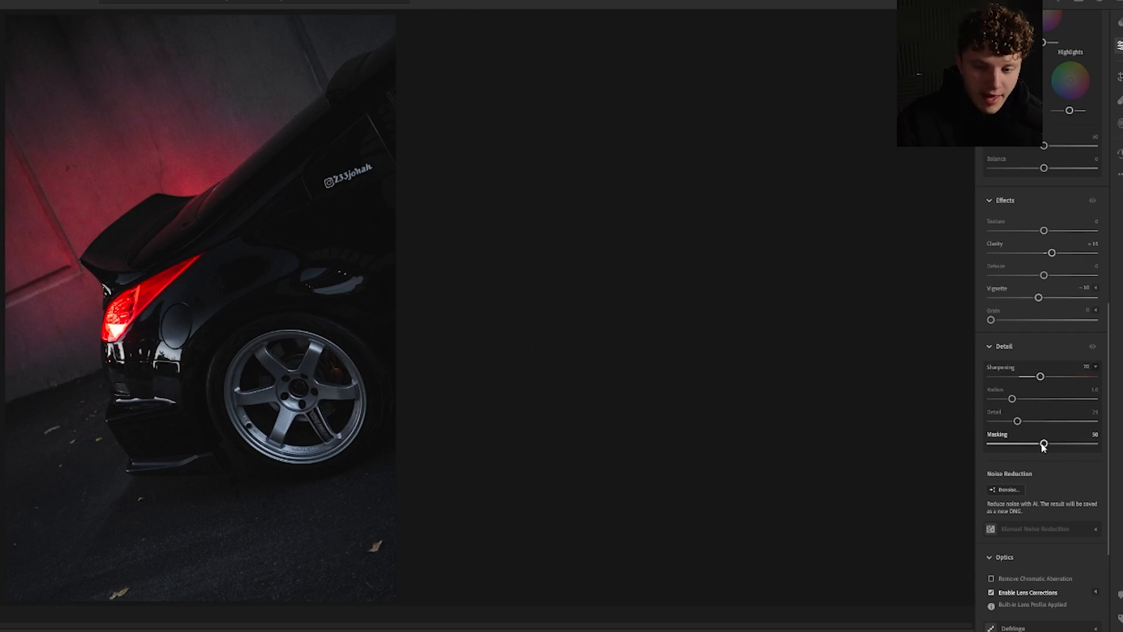
# Start the AI Denoise for the car photo
pyautogui.scroll(-3, 1043, 445)
pyautogui.click(1006, 347)
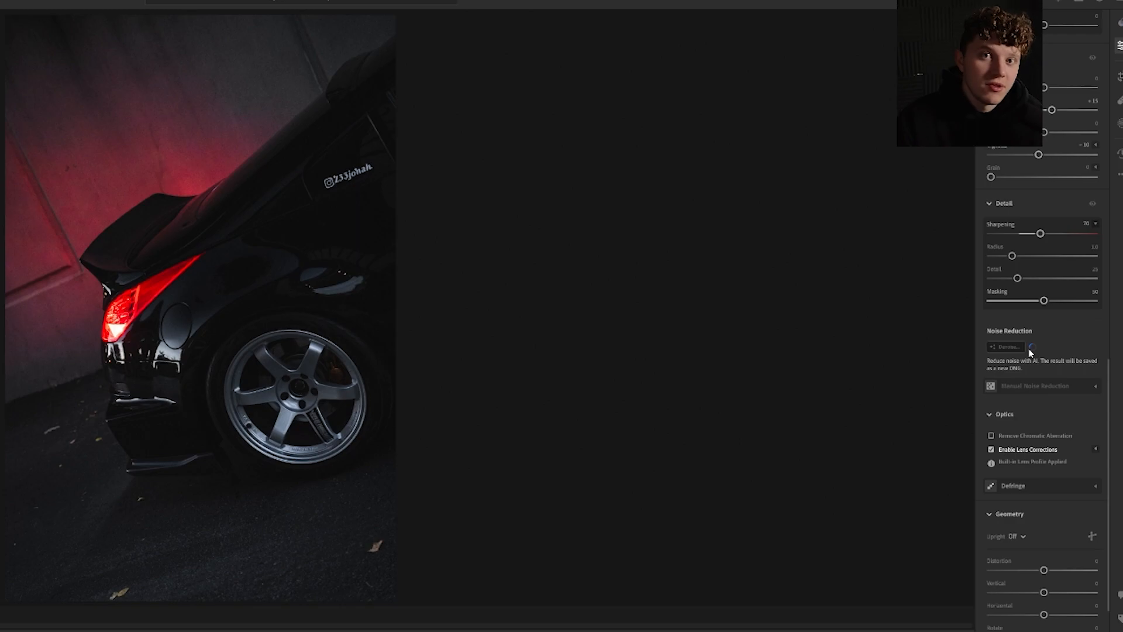
# Look through the Upright options of the geometry correction without choosing another one
pyautogui.scroll(-2, 1009, 435)
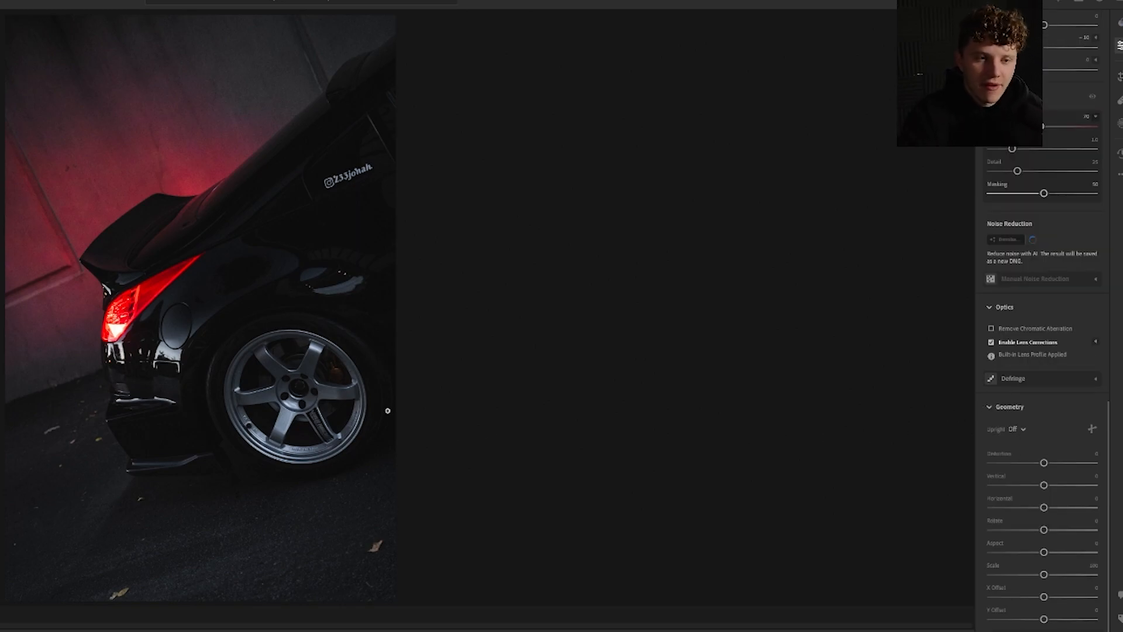
pyautogui.click(1024, 430)
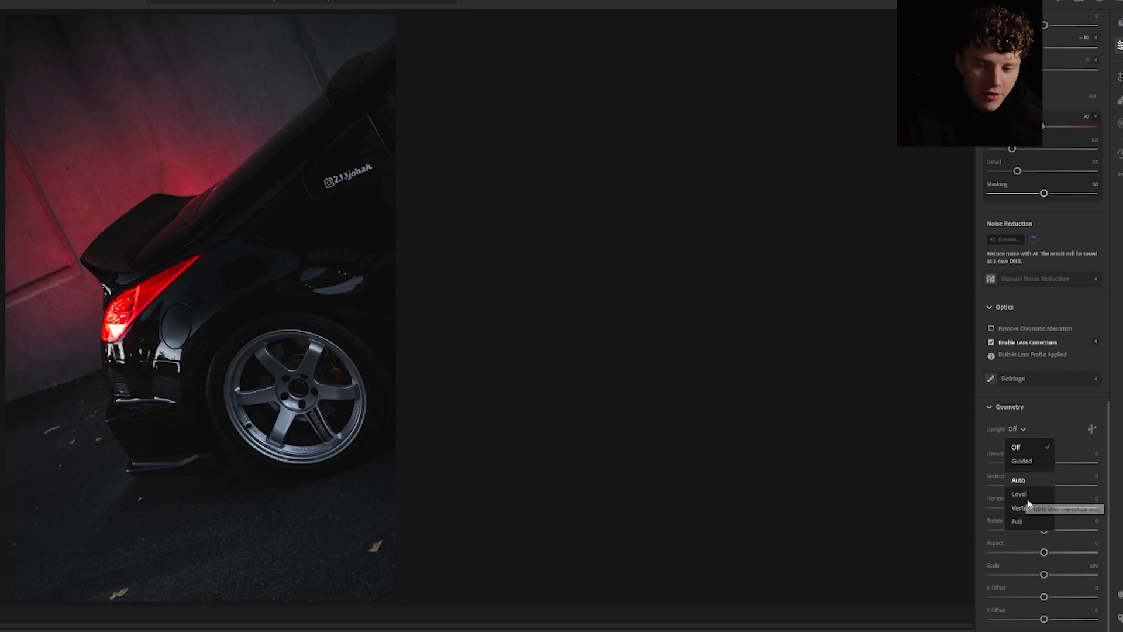
pyautogui.click(789, 269)
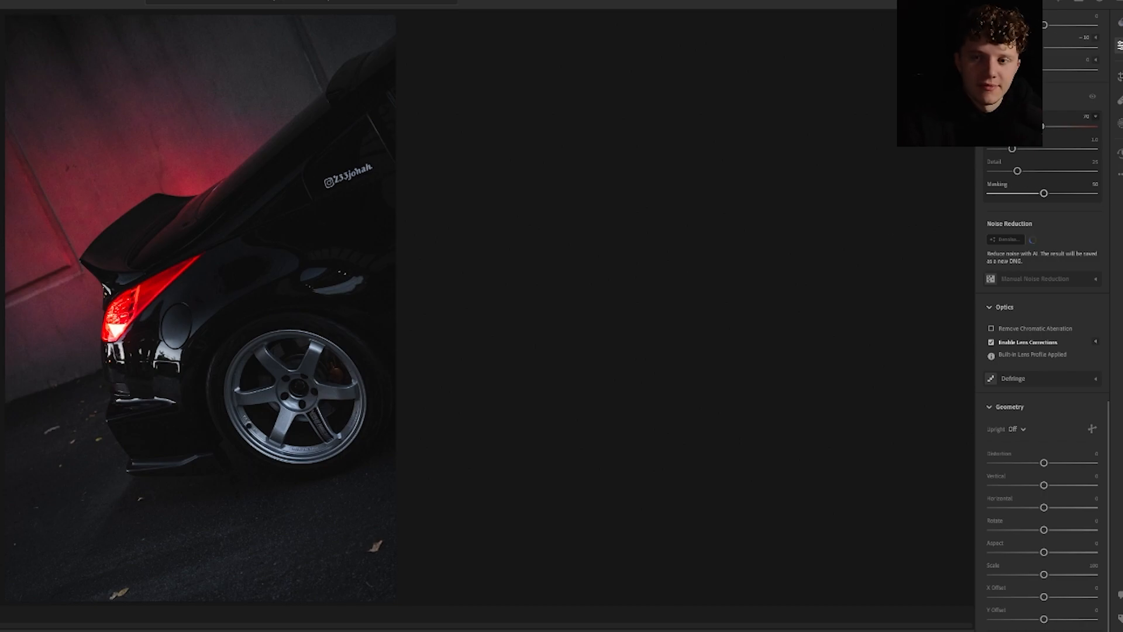
# Use the healing brush to remove the fallen leaves from the asphalt around the car
pyautogui.press('q')
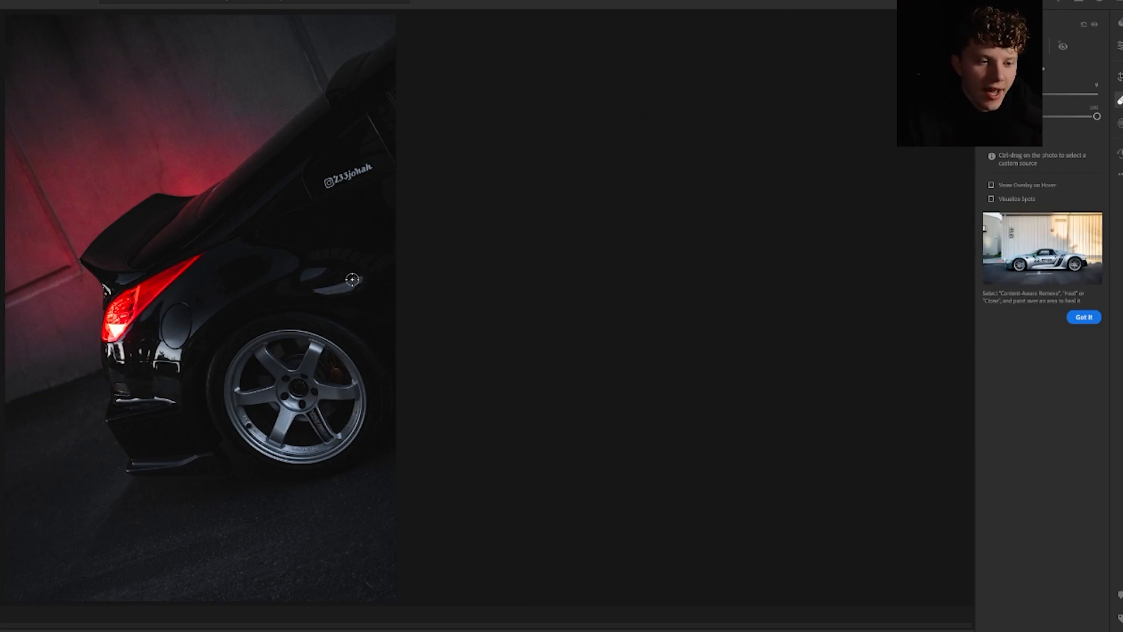
pyautogui.scroll(-3, 339, 274)
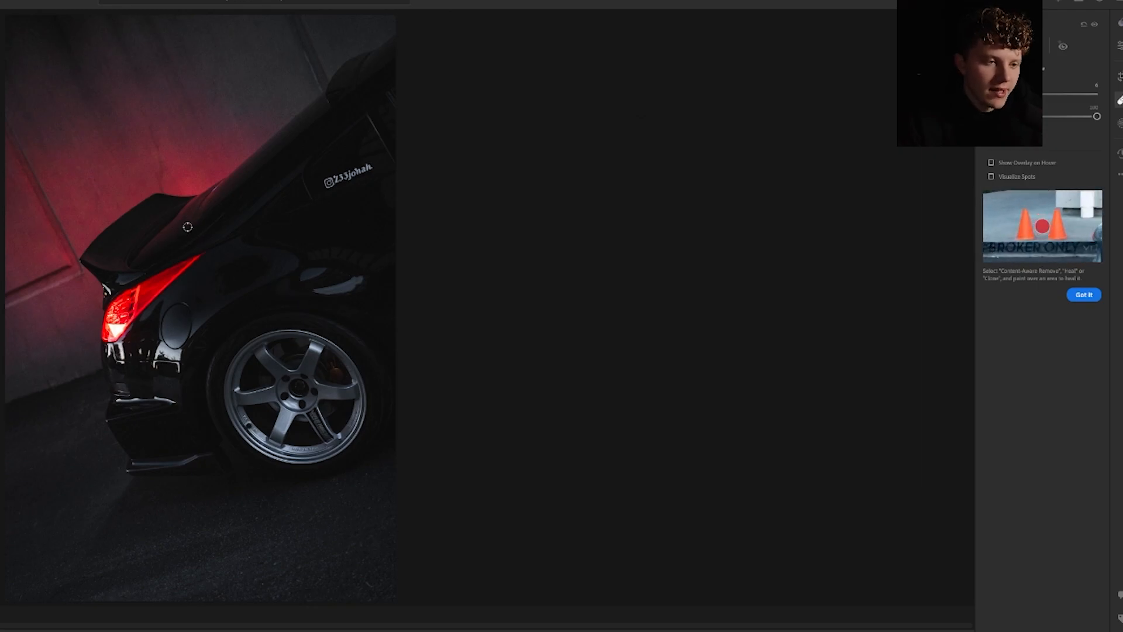
# Toggle the healing edits off and on to compare the ground with and without the leaves
pyautogui.click(1095, 25)
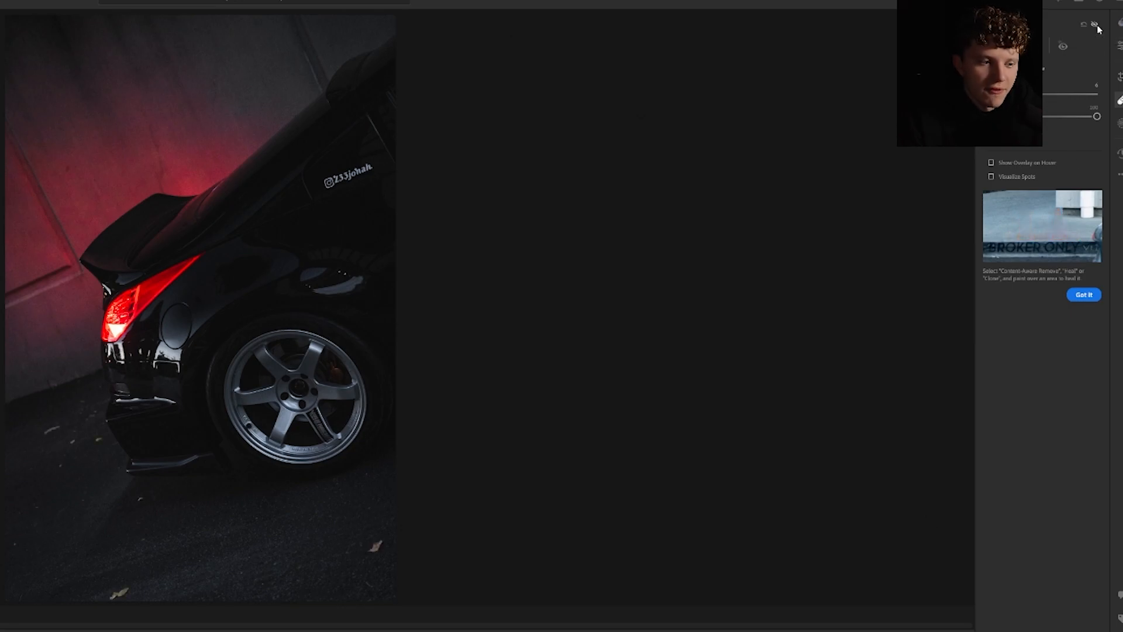
pyautogui.click(1095, 24)
pyautogui.click(1095, 24)
pyautogui.click(1095, 24)
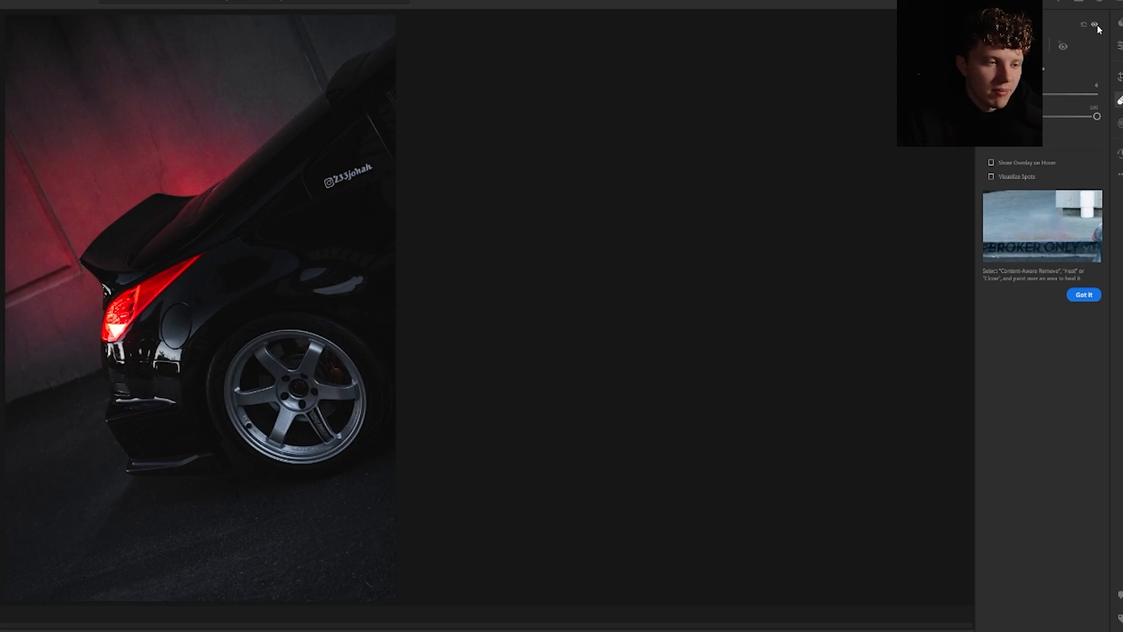
pyautogui.click(1095, 25)
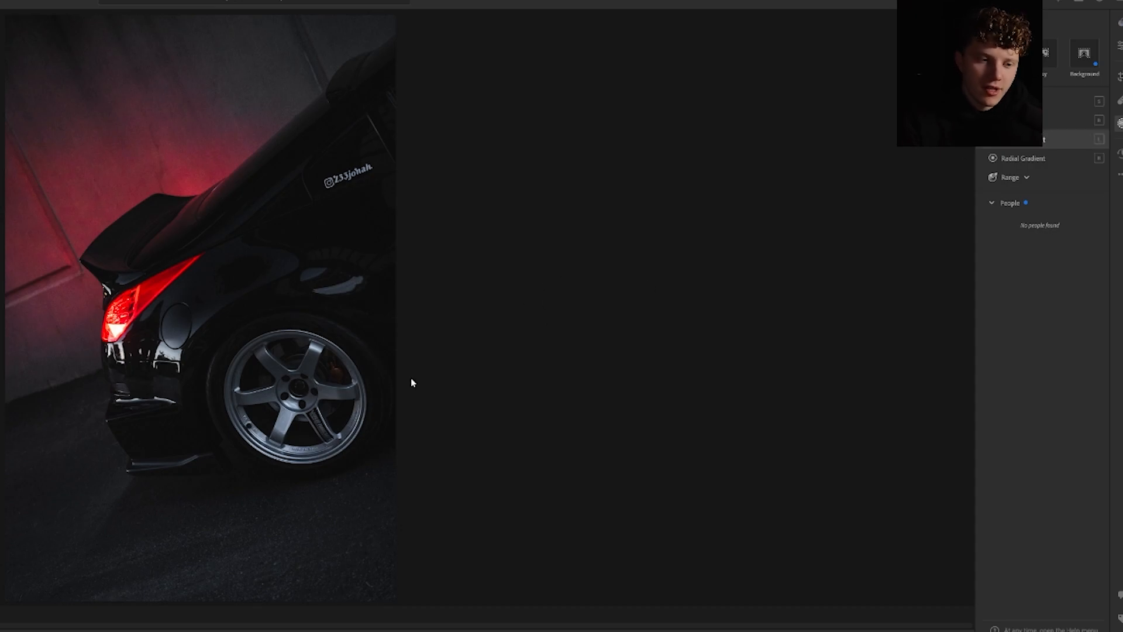
# Add a slanted linear gradient mask over the asphalt below the wheel, with exposure about -2.2 and clarity about +78
pyautogui.moveTo(309, 581); pyautogui.dragTo(278, 460)
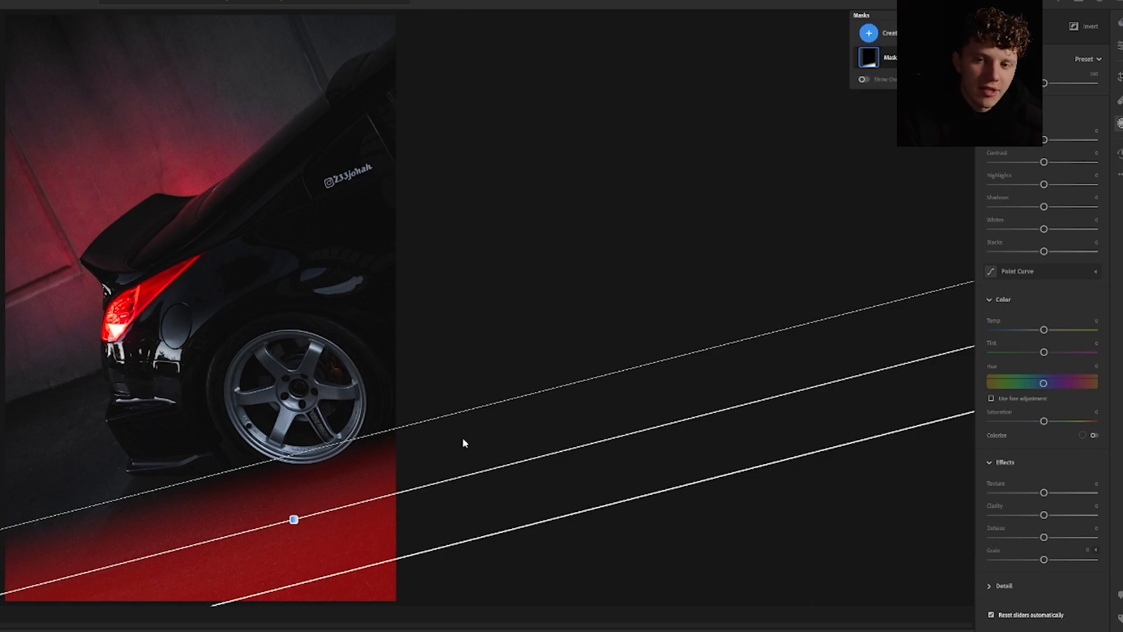
pyautogui.moveTo(1045, 139); pyautogui.dragTo(1033, 140)
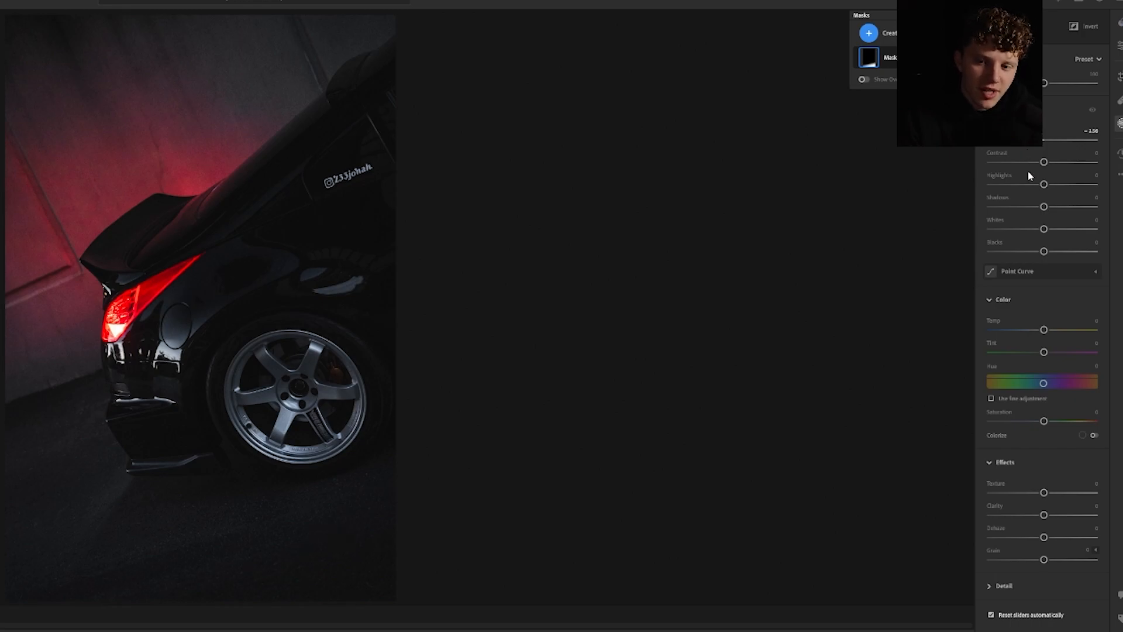
pyautogui.moveTo(1045, 515); pyautogui.dragTo(1086, 529)
pyautogui.moveTo(296, 592)
pyautogui.moveTo(1025, 142); pyautogui.dragTo(1016, 144)
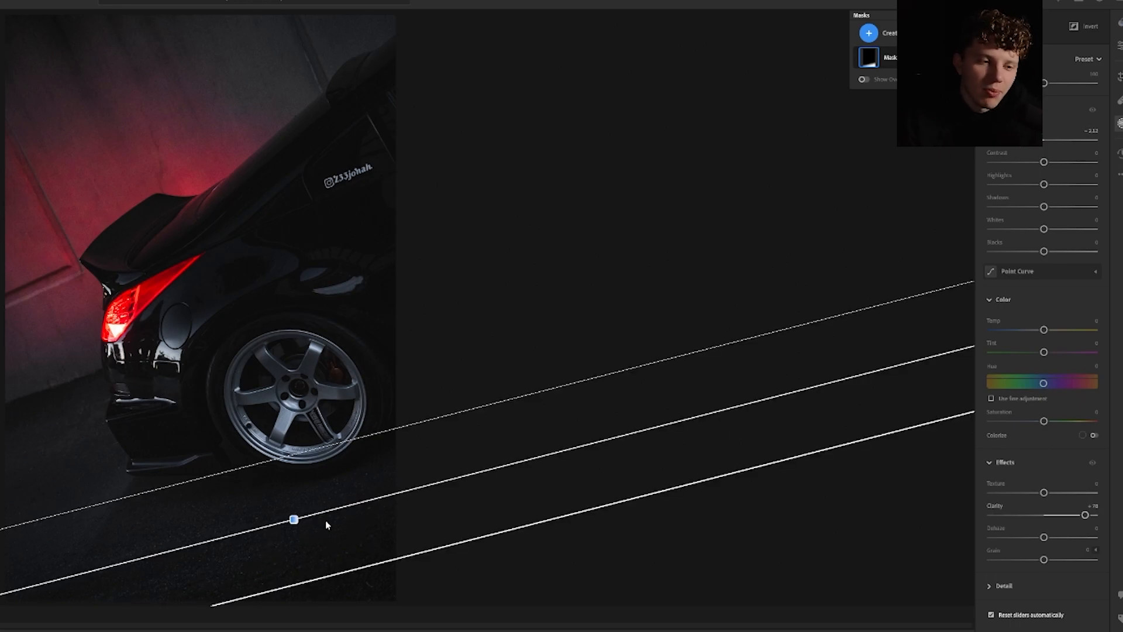
# Add a radial gradient mask centred on the wheel hub and fit its outline to the rim
pyautogui.hotkey('shift', 'm')
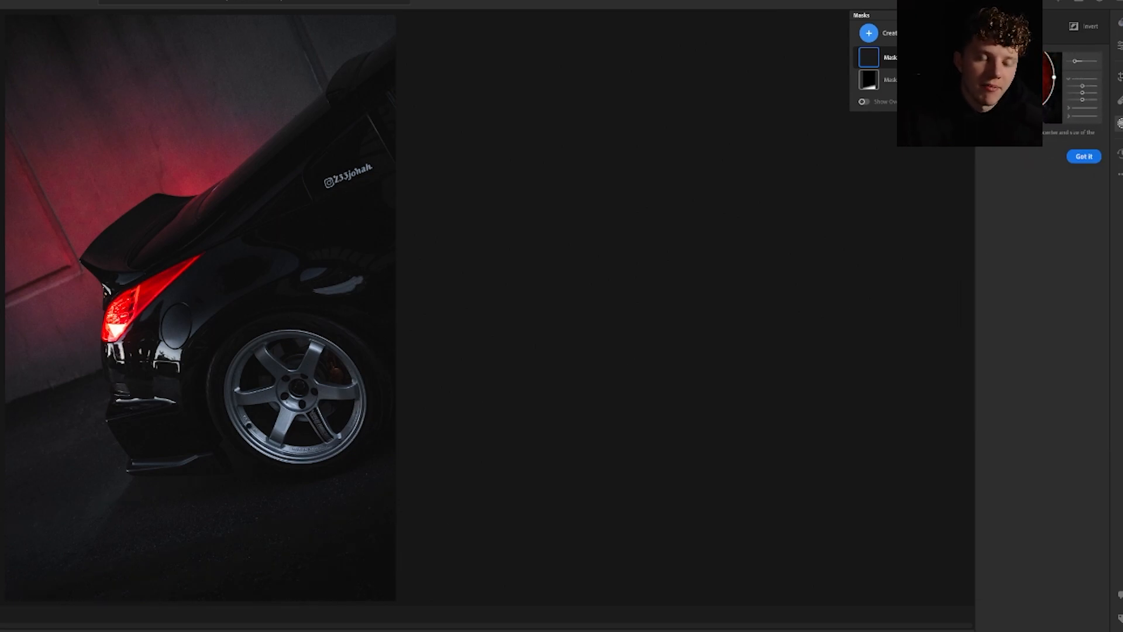
pyautogui.moveTo(293, 391); pyautogui.dragTo(362, 458)
pyautogui.moveTo(293, 394); pyautogui.dragTo(293, 395)
pyautogui.moveTo(363, 395); pyautogui.dragTo(366, 395)
pyautogui.moveTo(293, 461); pyautogui.dragTo(293, 465)
# Set the wheel mask's exposure to about -0.14 and its highlights to +25
pyautogui.moveTo(1045, 162); pyautogui.dragTo(1052, 165)
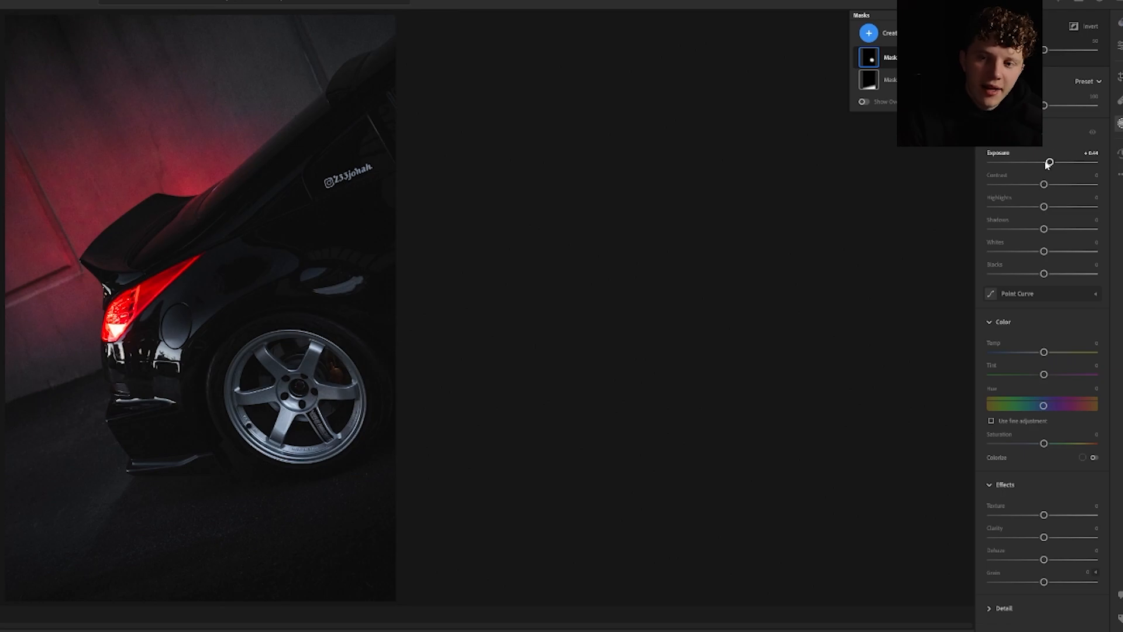
pyautogui.moveTo(1050, 162); pyautogui.dragTo(1042, 162)
pyautogui.moveTo(1044, 206); pyautogui.dragTo(1057, 207)
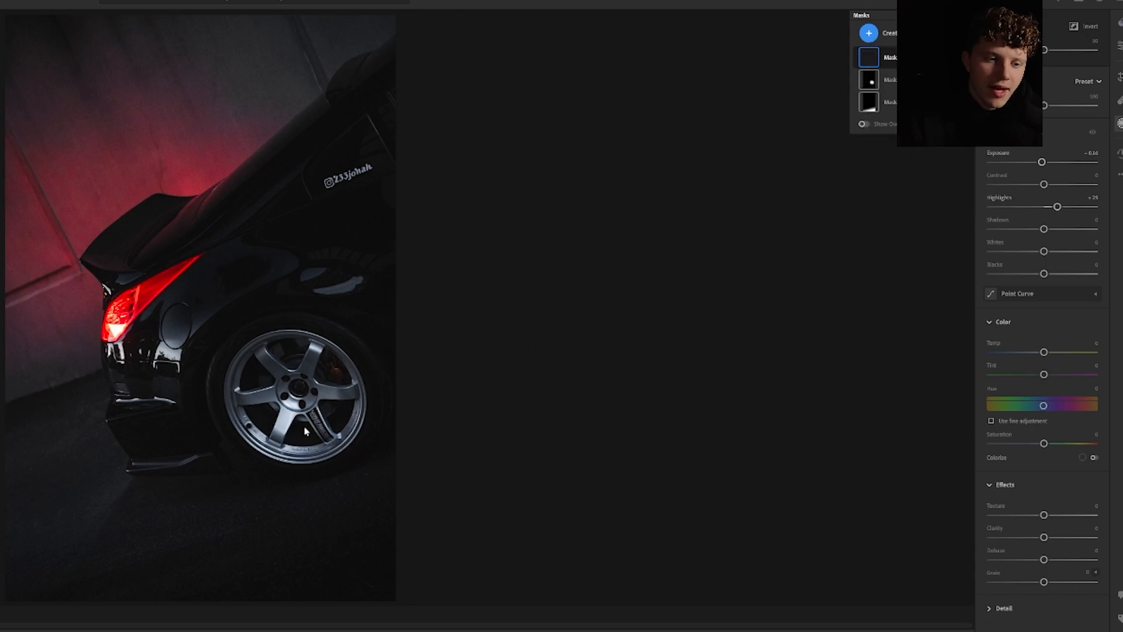
# Paint a brush mask over the brake caliper between the wheel spokes and set its saturation to +100
pyautogui.click(330, 374)
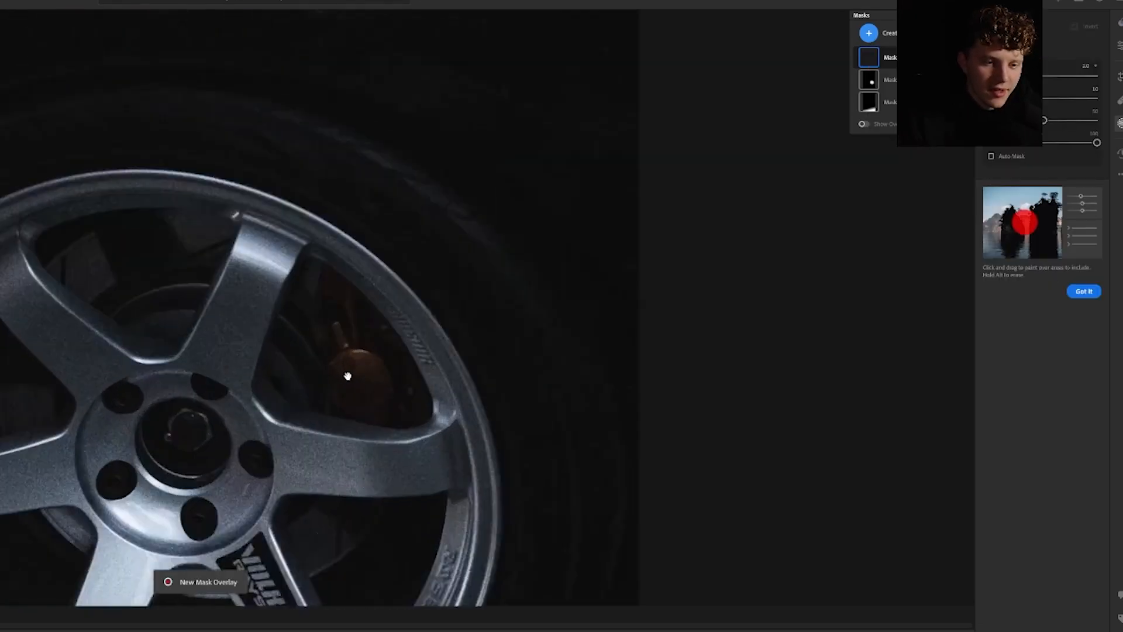
pyautogui.moveTo(429, 383)
pyautogui.mouseDown()
pyautogui.moveTo(430, 361)
pyautogui.moveTo(406, 374)
pyautogui.mouseUp()
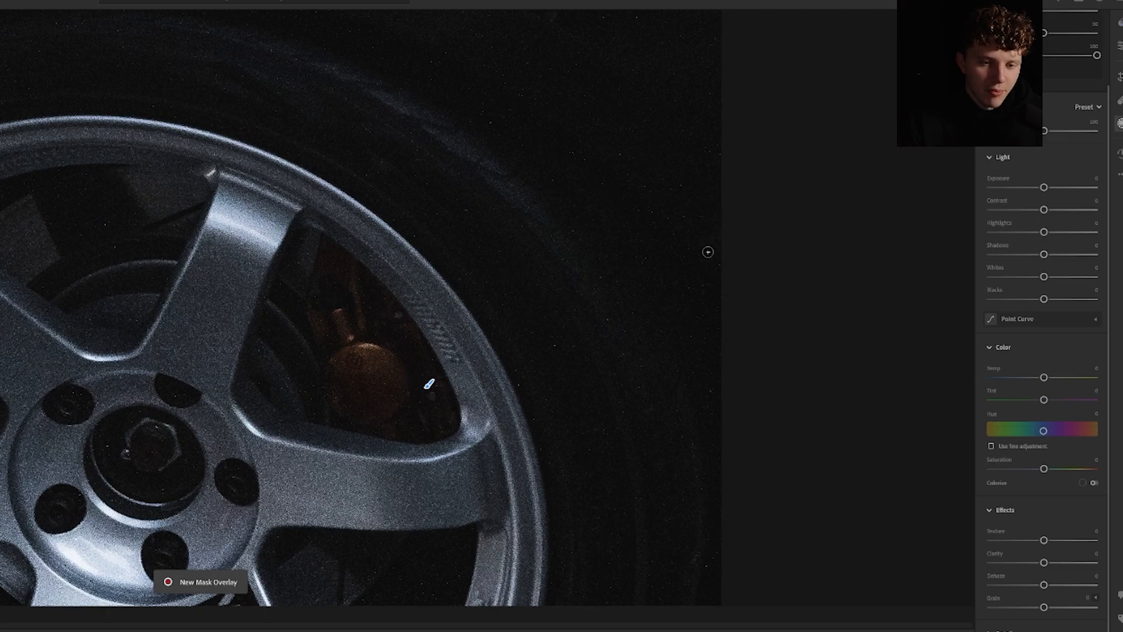
pyautogui.moveTo(858, 102)
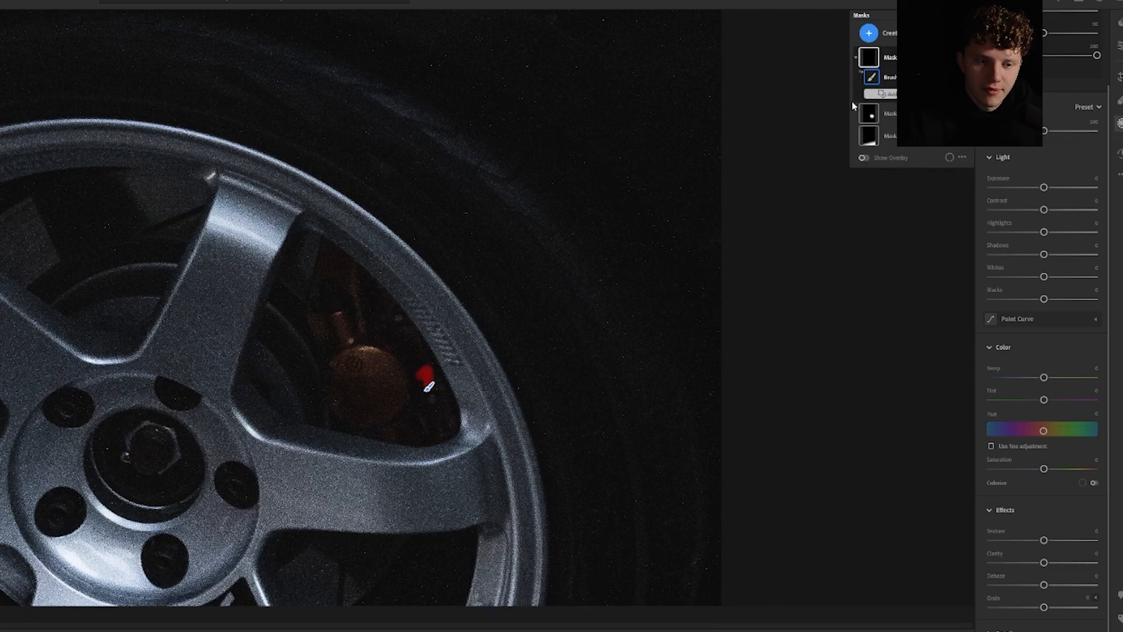
pyautogui.moveTo(403, 363)
pyautogui.mouseDown()
pyautogui.moveTo(392, 360)
pyautogui.moveTo(360, 375)
pyautogui.moveTo(338, 317)
pyautogui.mouseUp()
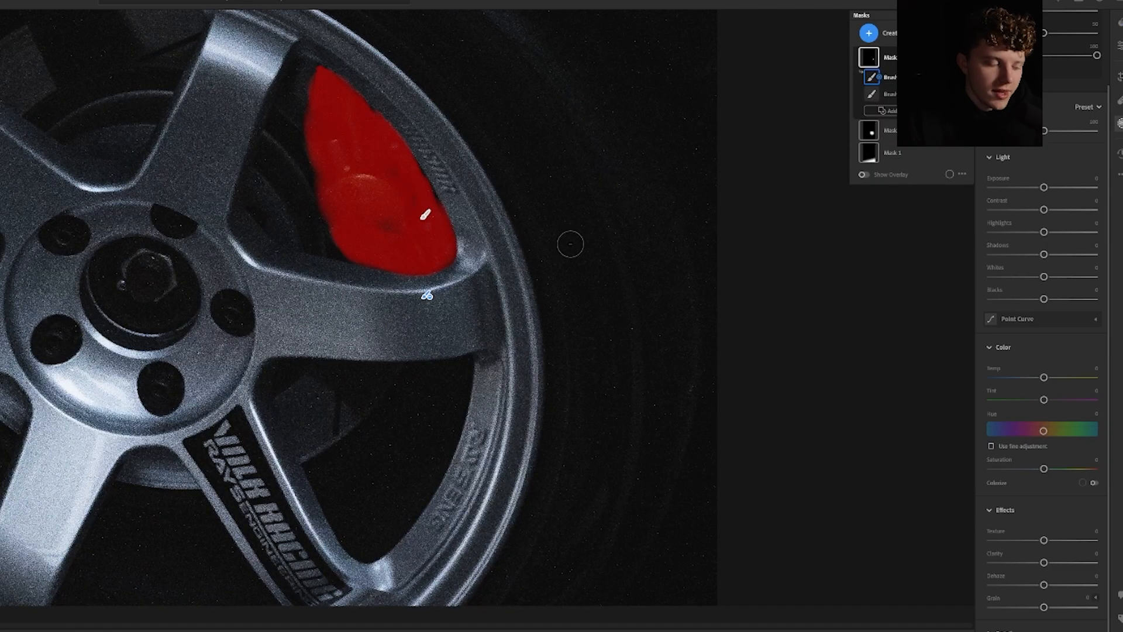
pyautogui.press('z')
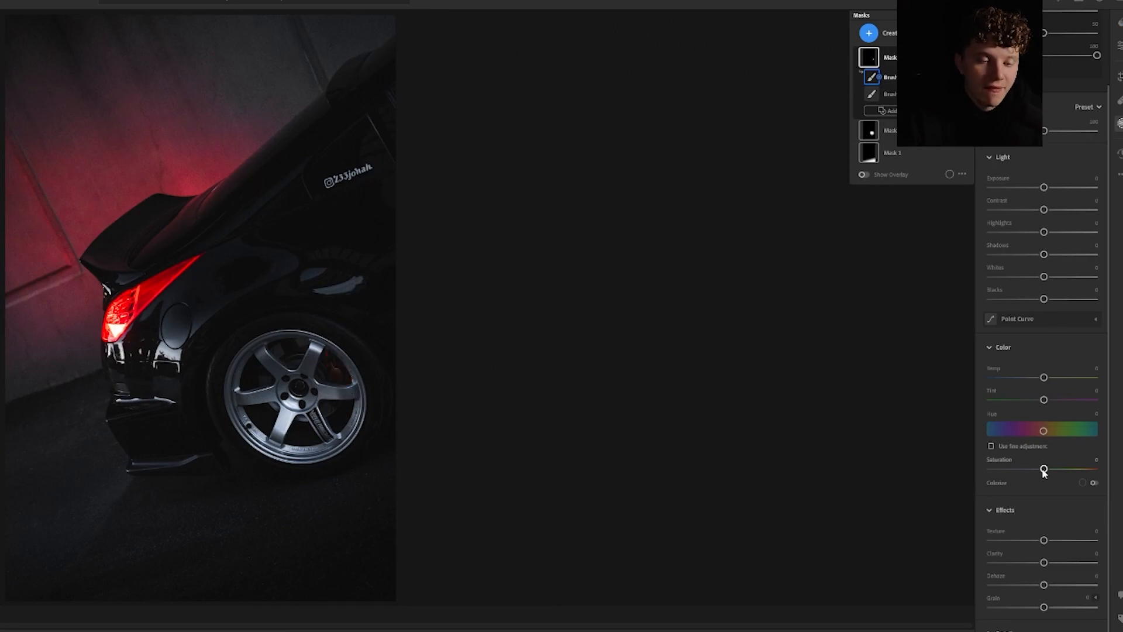
pyautogui.moveTo(1045, 471); pyautogui.dragTo(1096, 476)
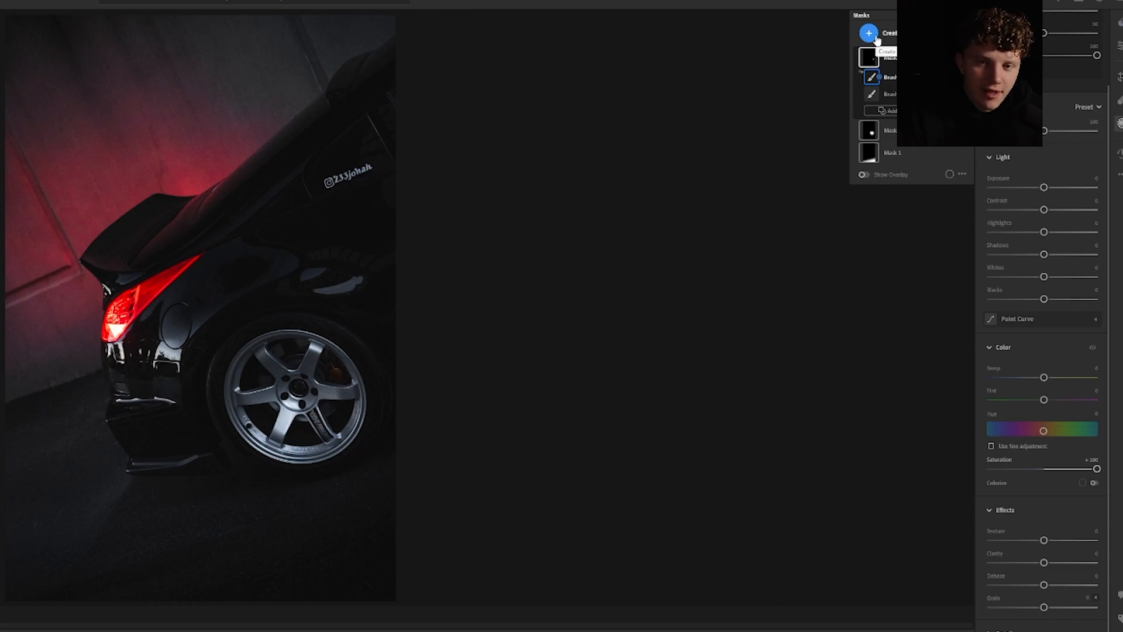
pyautogui.click(885, 56)
pyautogui.click(872, 35)
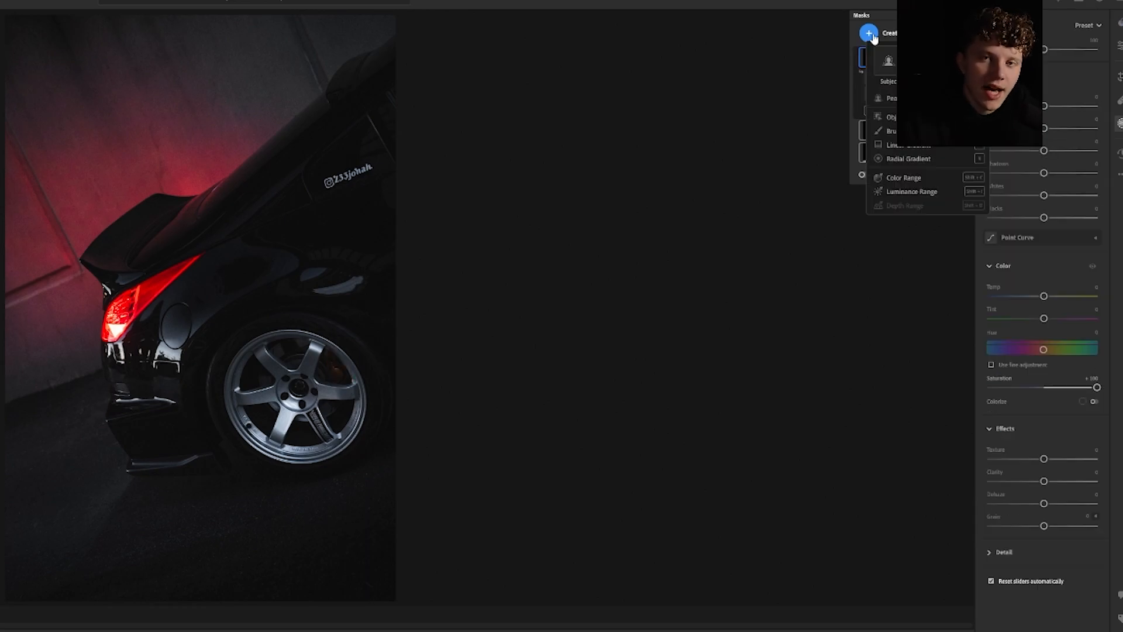
pyautogui.click(887, 63)
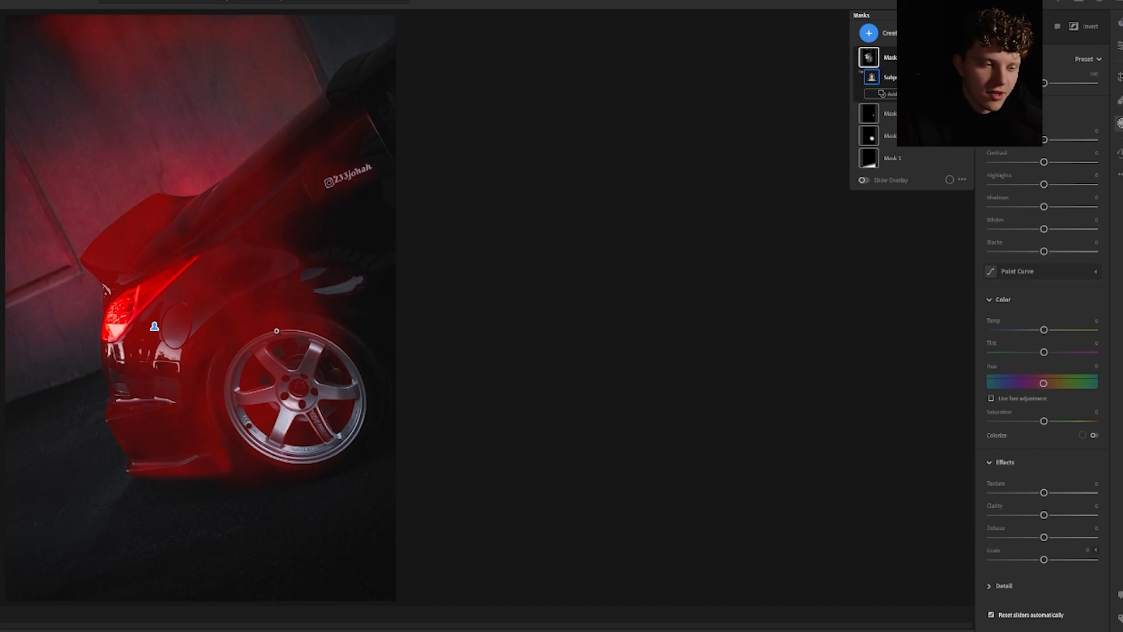
pyautogui.rightClick(879, 61)
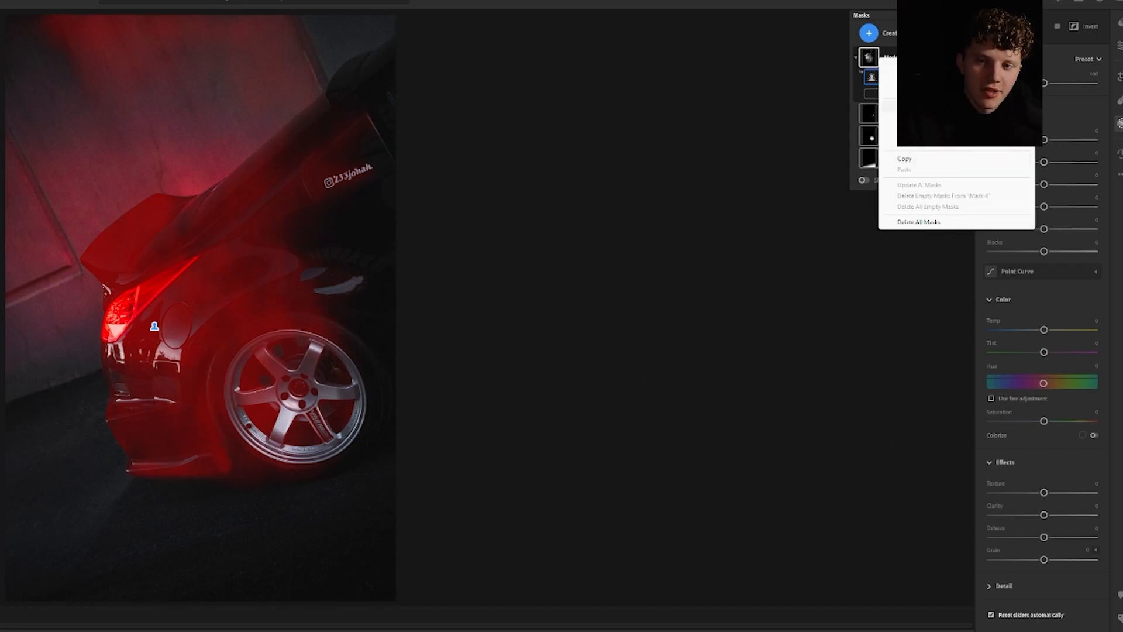
pyautogui.click(916, 143)
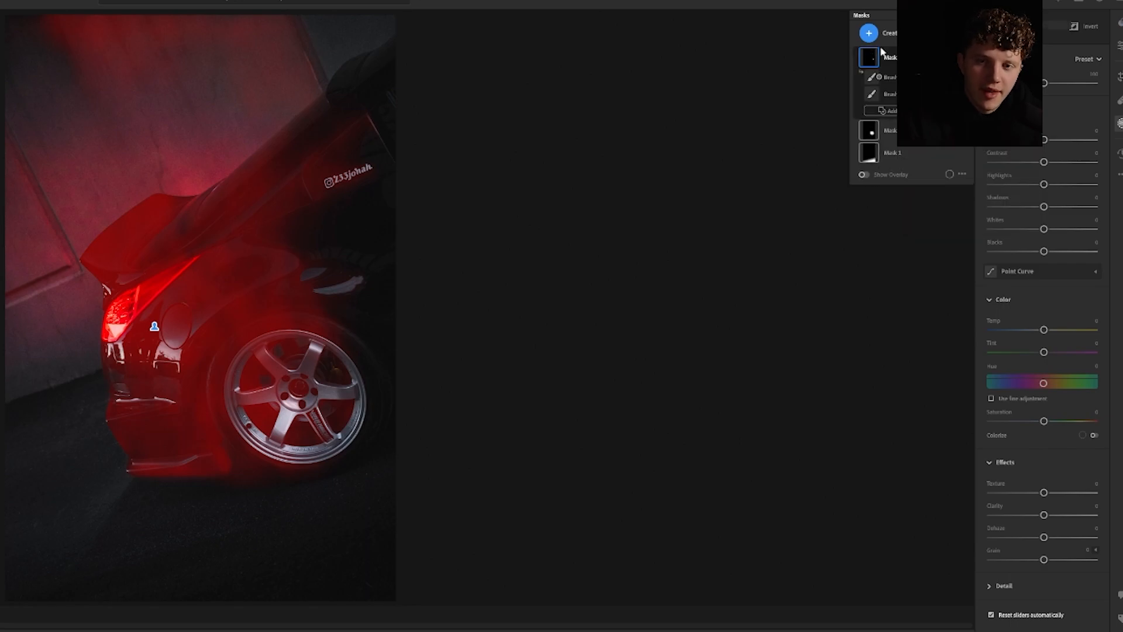
# Add a large radial gradient mask over the car's side, tilted along the body line and centred above the rear wheel
pyautogui.rightClick(886, 54)
pyautogui.click(910, 156)
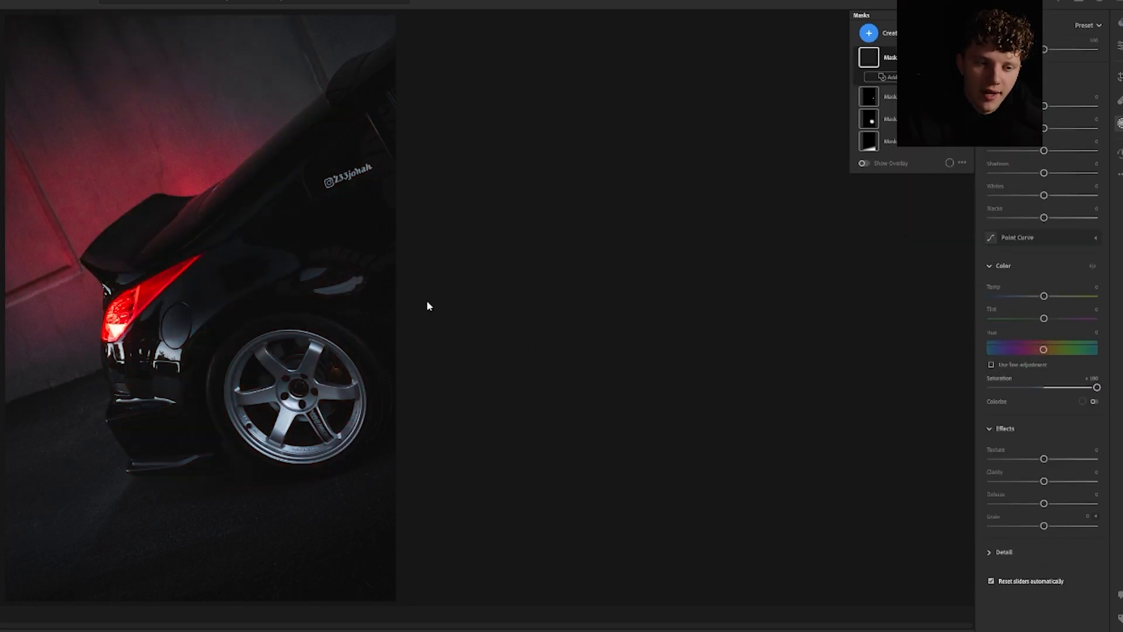
pyautogui.moveTo(266, 275); pyautogui.dragTo(585, 435)
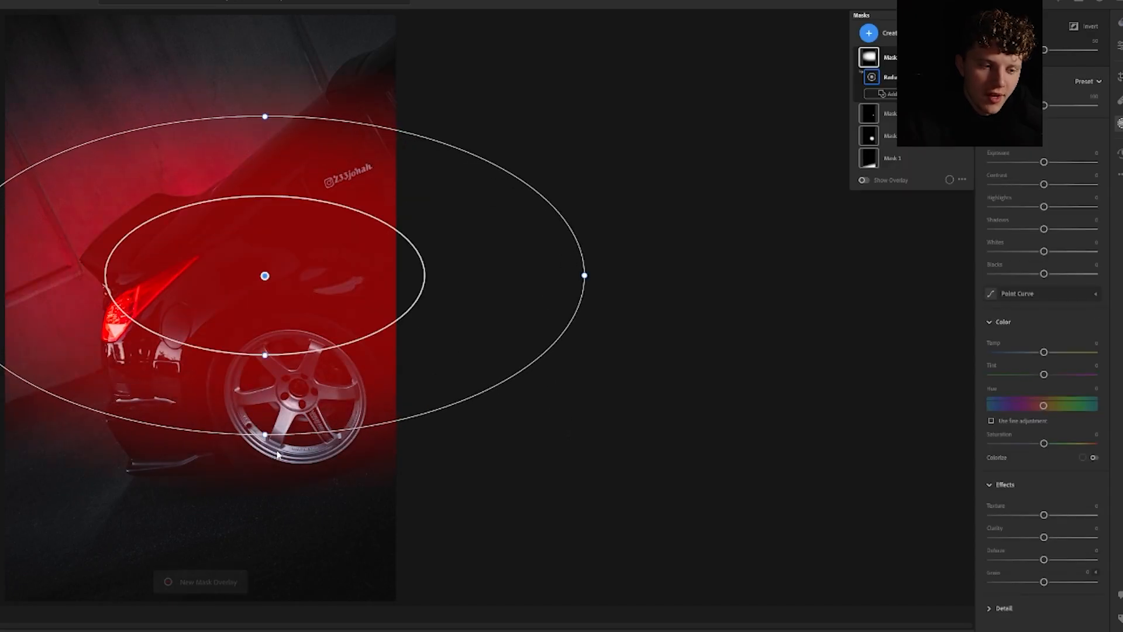
pyautogui.moveTo(267, 440); pyautogui.dragTo(371, 425)
pyautogui.moveTo(265, 273); pyautogui.dragTo(346, 278)
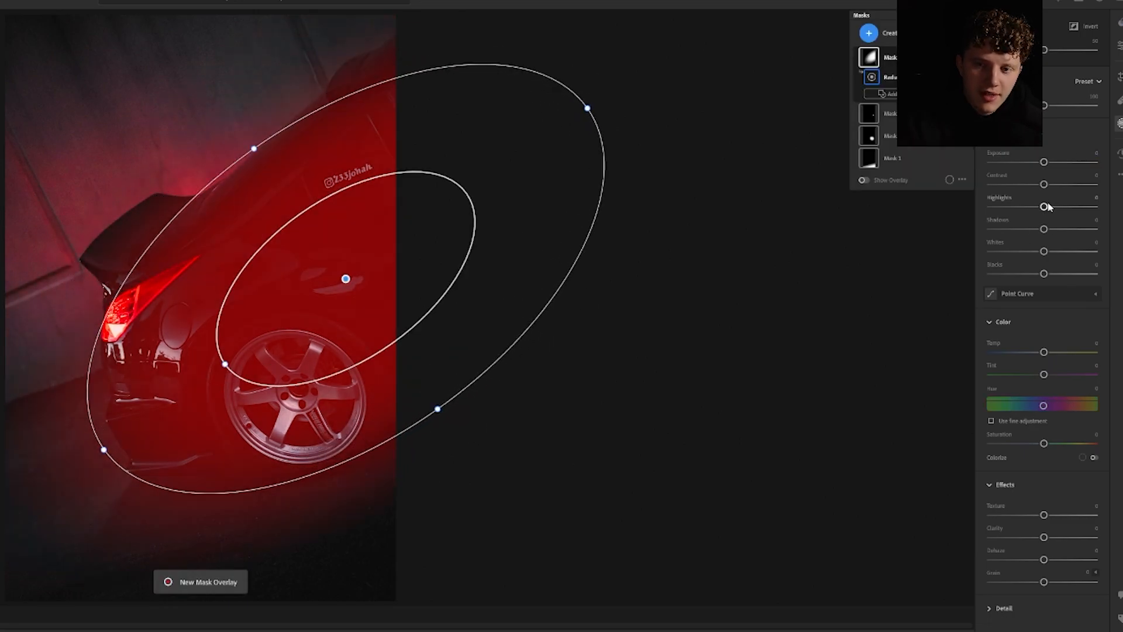
# Set the body mask's shadows to +19 and its clarity to +8, and return to the general edit settings
pyautogui.moveTo(1044, 229); pyautogui.dragTo(1055, 232)
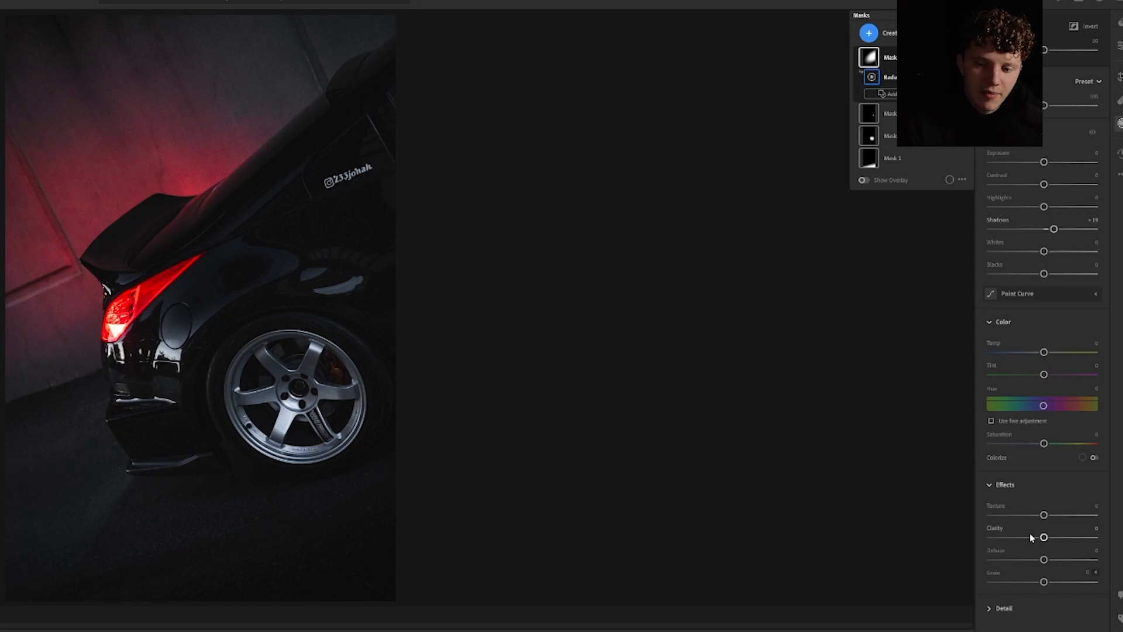
pyautogui.moveTo(1044, 538); pyautogui.dragTo(1045, 537)
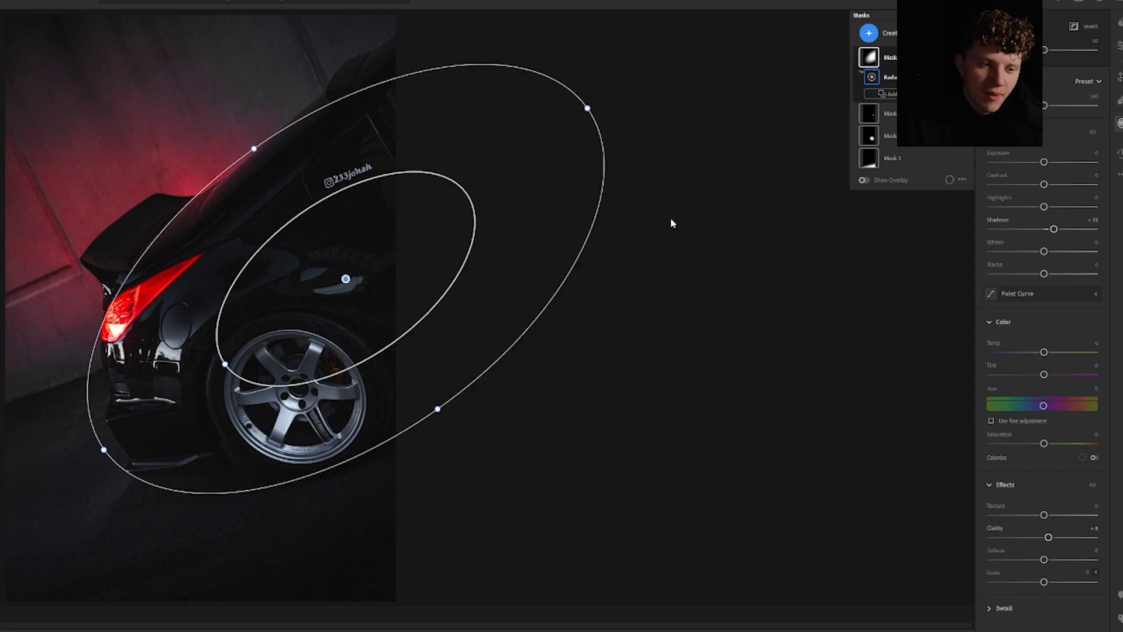
pyautogui.press('e')
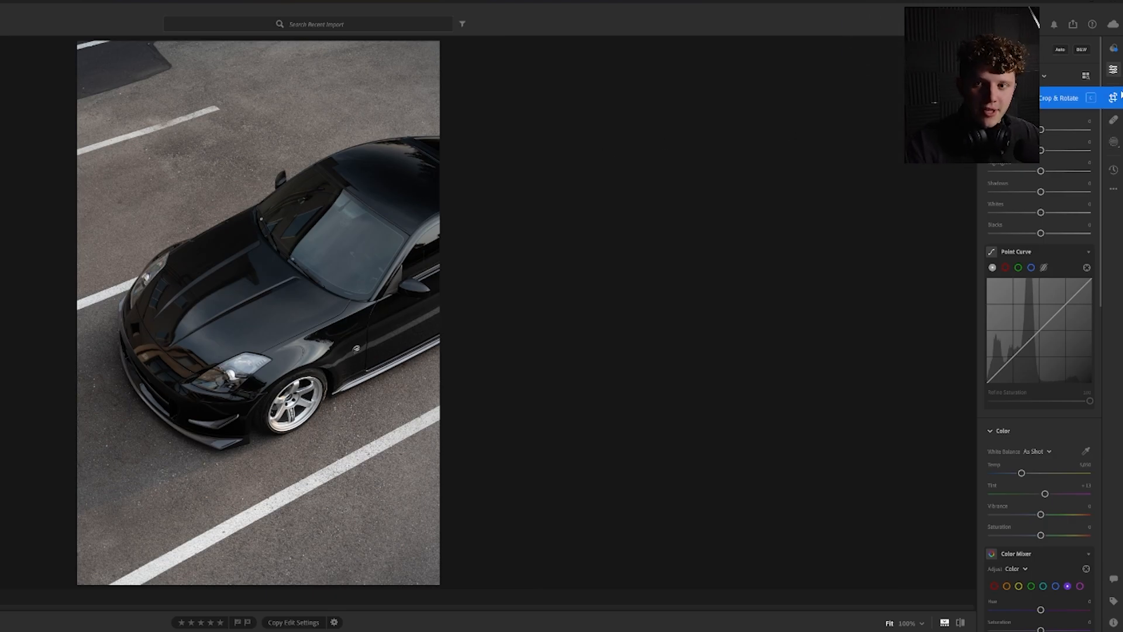
# Crop the parking-lot car photo to a 4 x 5 ratio and shift the image slightly down within the frame
pyautogui.click(1114, 96)
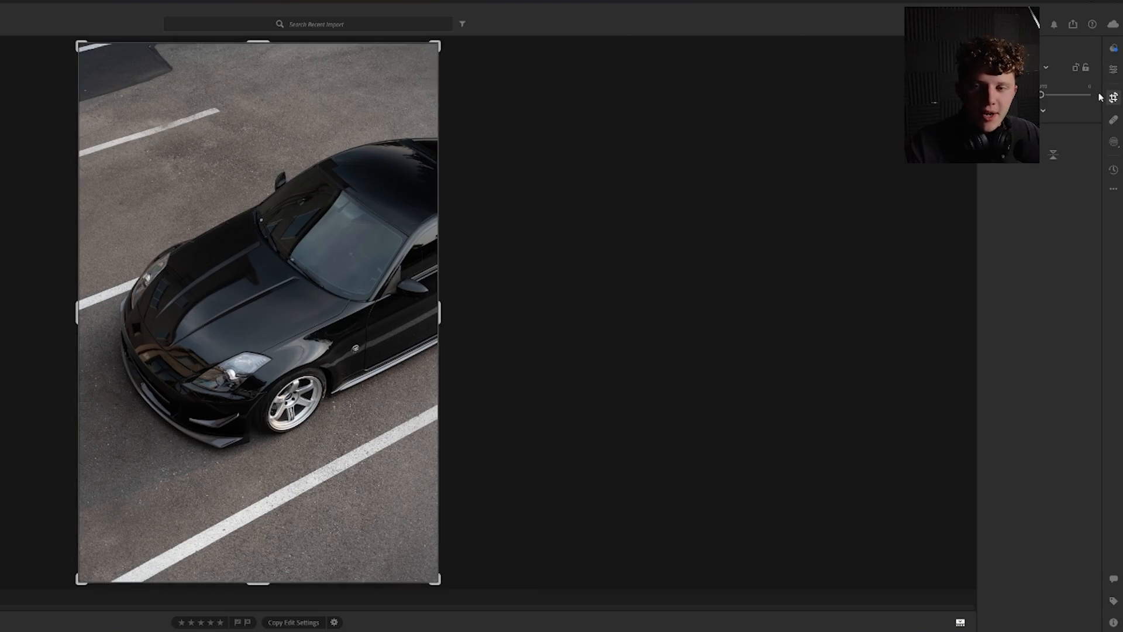
pyautogui.click(1048, 70)
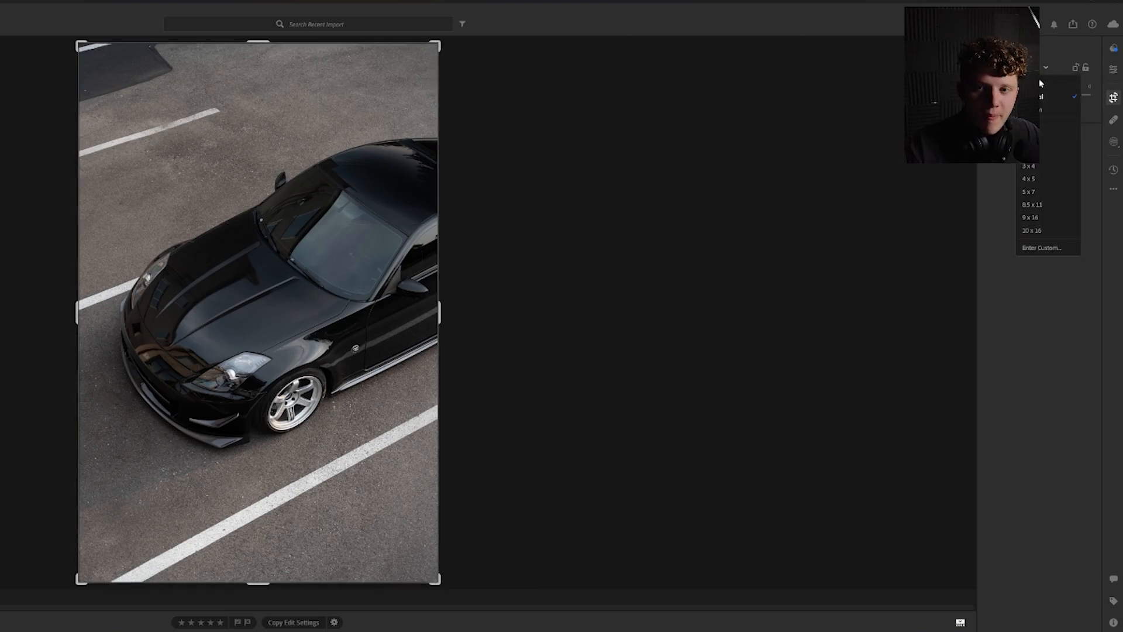
pyautogui.click(1030, 181)
pyautogui.moveTo(296, 279); pyautogui.dragTo(289, 296)
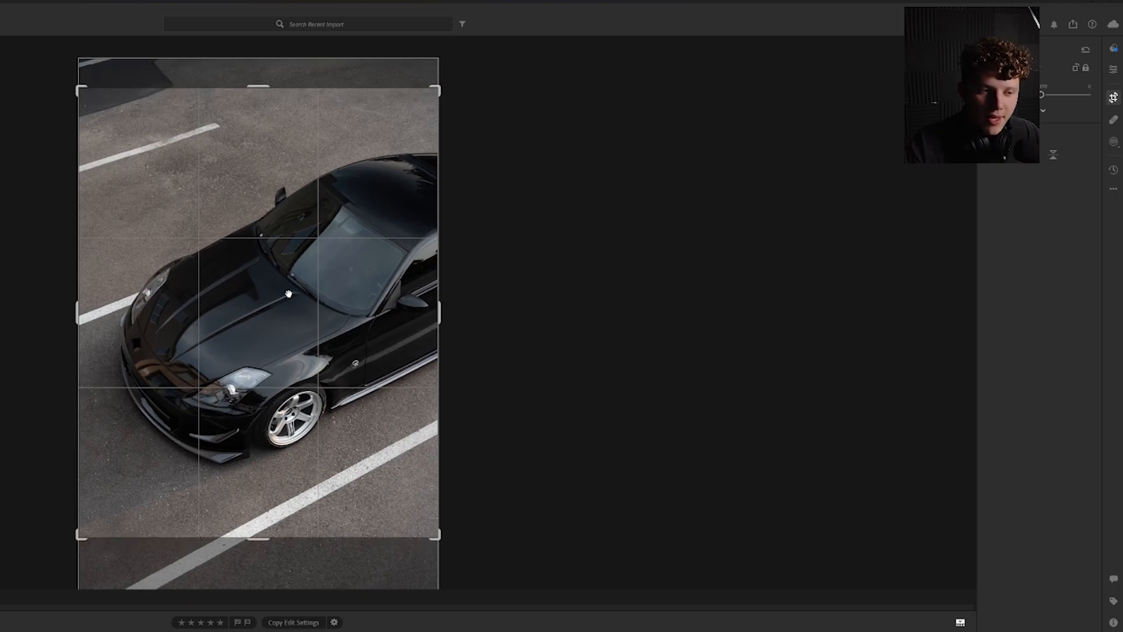
pyautogui.press('Return')
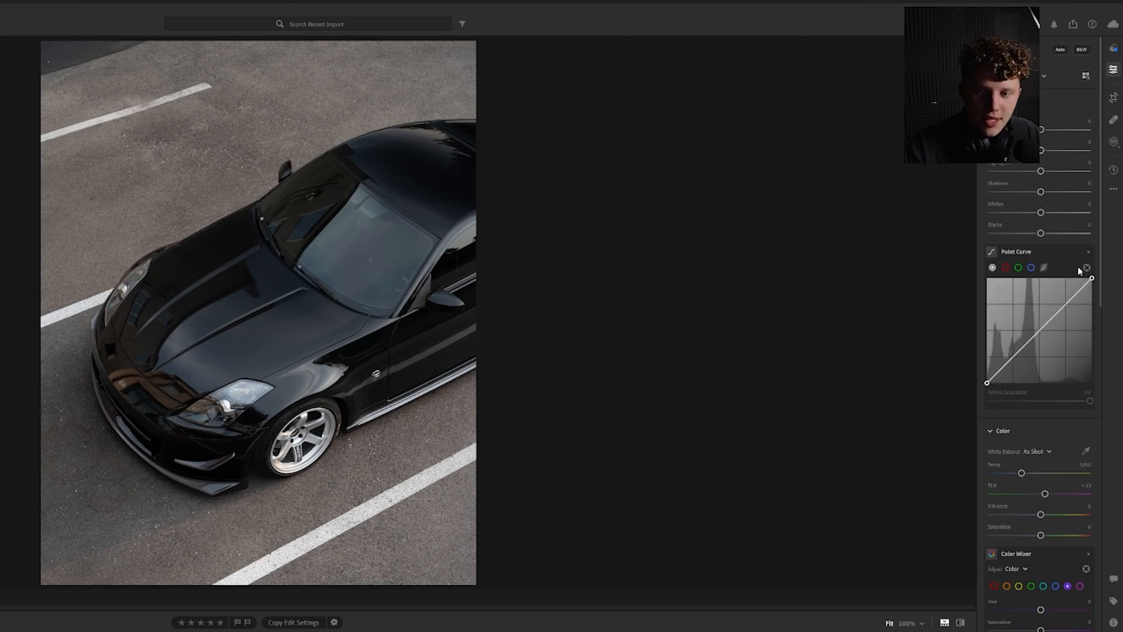
# Shape the point curve into a gentle S by lowering the darker tones and raising the brighter tones
pyautogui.moveTo(1012, 357); pyautogui.dragTo(1013, 364)
pyautogui.moveTo(1066, 306); pyautogui.dragTo(1067, 300)
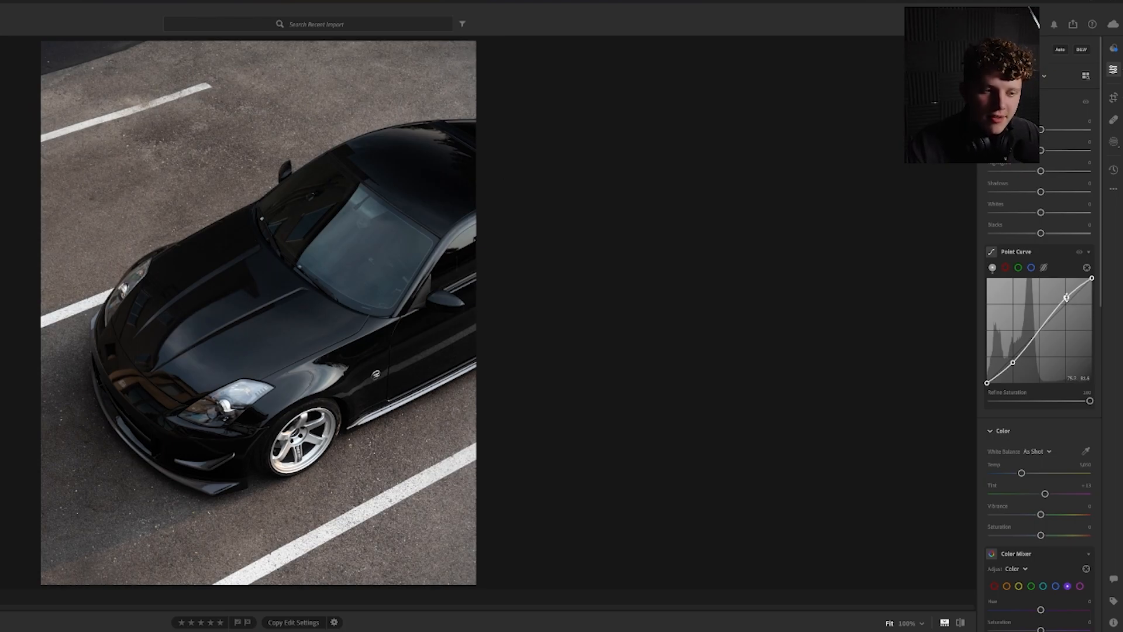
# Set the photo's shadows to +21, contrast to +11 and highlights to about -35, checking the headlight up close
pyautogui.moveTo(1042, 193); pyautogui.dragTo(1050, 194)
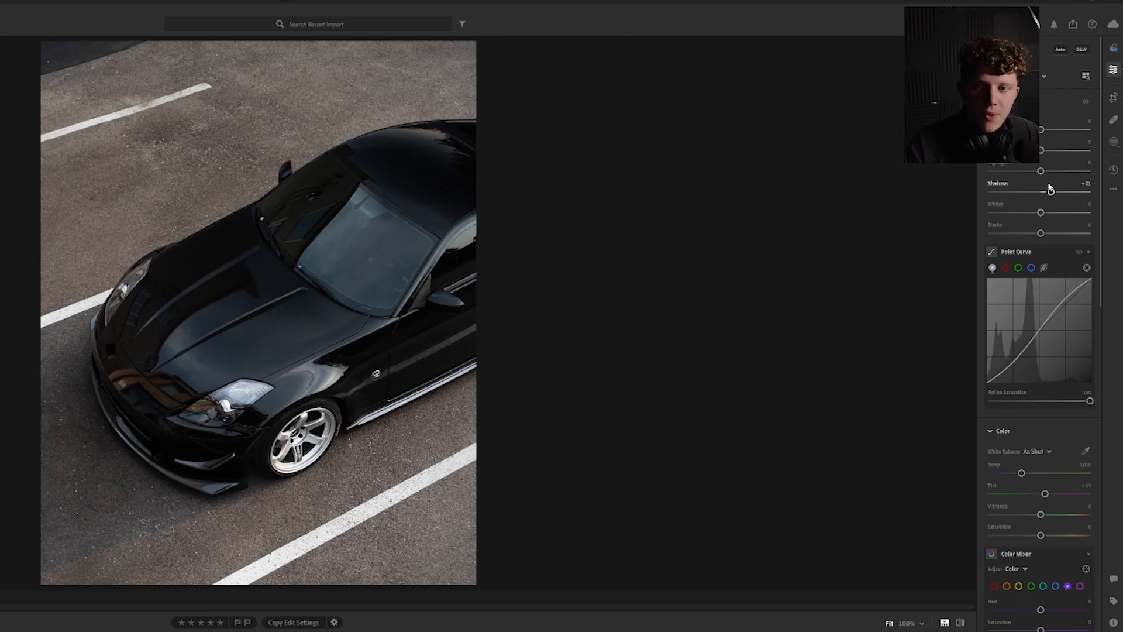
pyautogui.moveTo(1042, 150); pyautogui.dragTo(1047, 151)
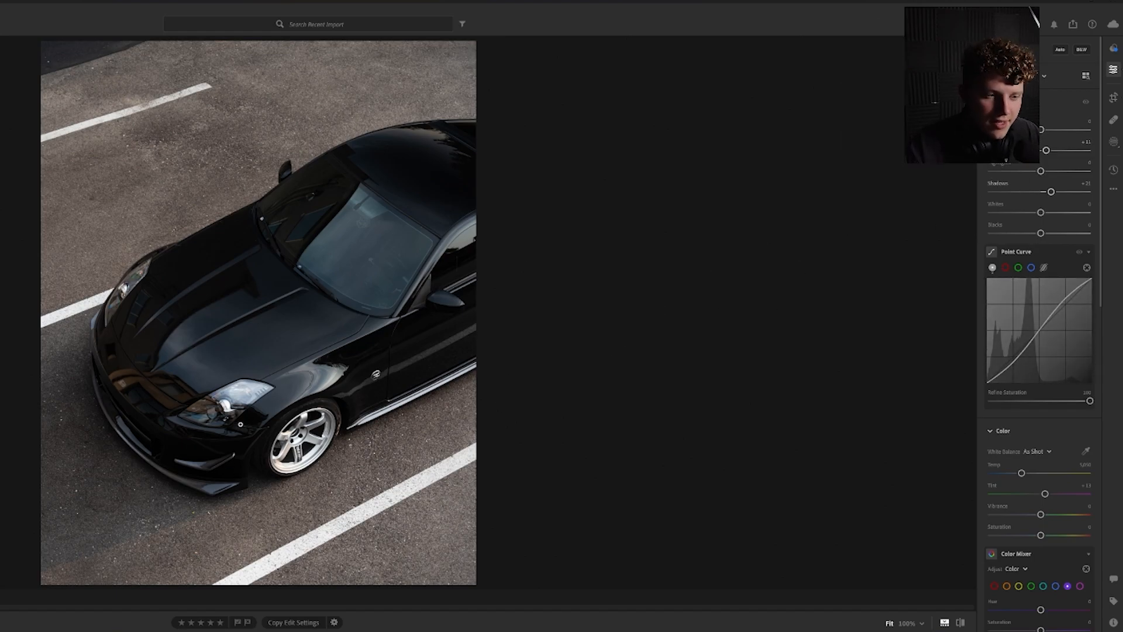
pyautogui.click(220, 373)
pyautogui.moveTo(468, 409); pyautogui.dragTo(785, 269)
pyautogui.click(808, 266)
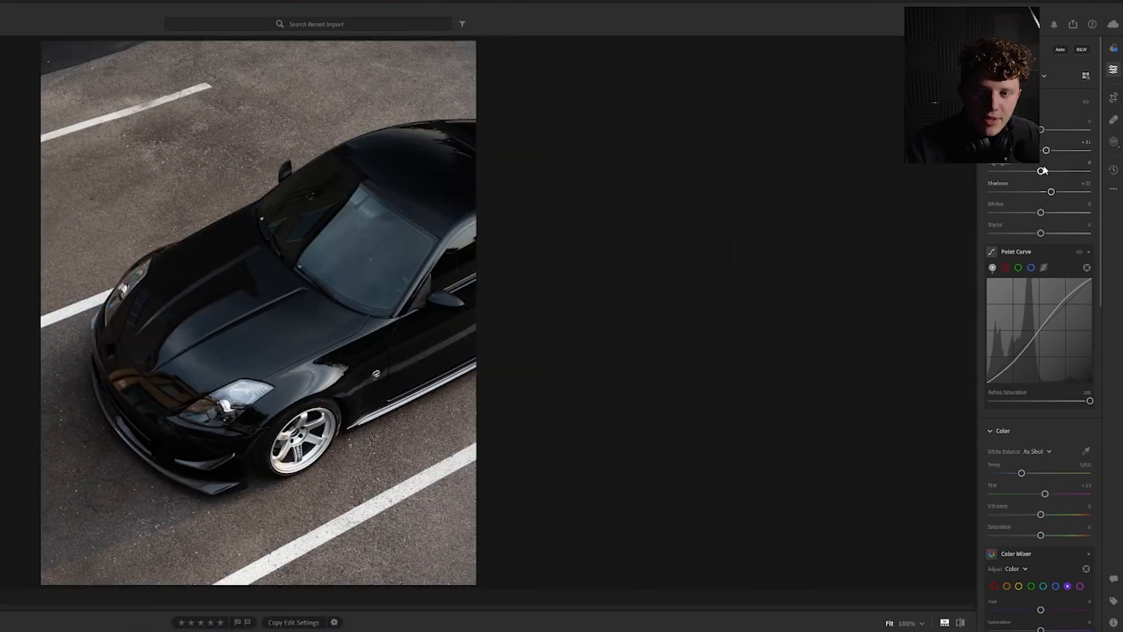
pyautogui.moveTo(1032, 171); pyautogui.dragTo(1024, 171)
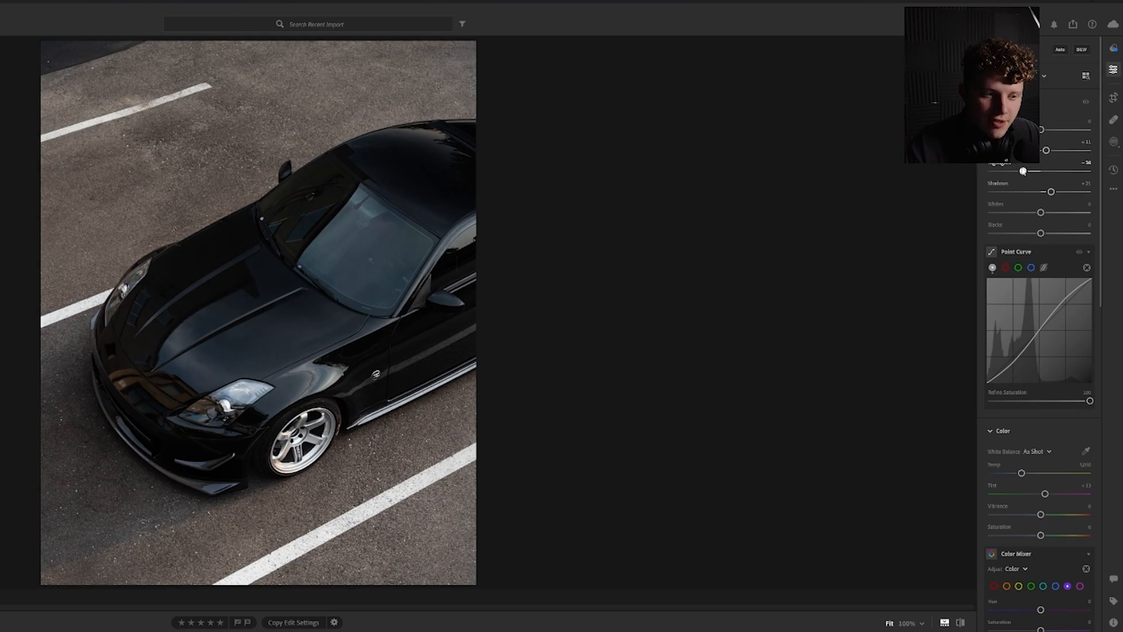
pyautogui.click(237, 389)
pyautogui.click(238, 390)
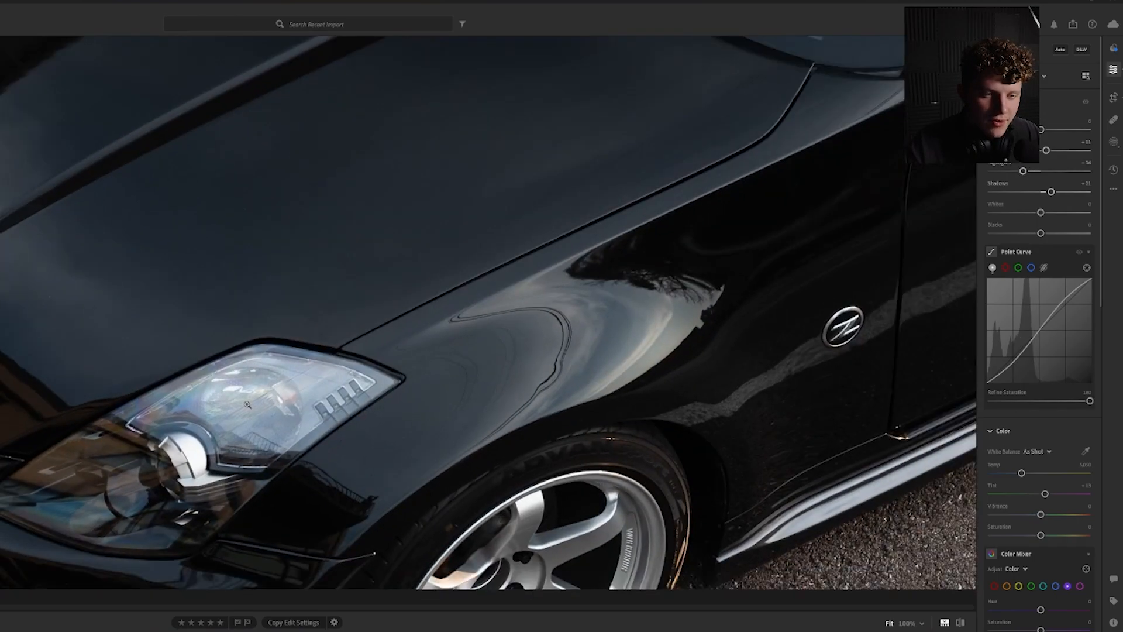
# Reposition the photo within the 4 x 5 crop so the car sits slightly higher in the frame
pyautogui.scroll(-5, 985, 255)
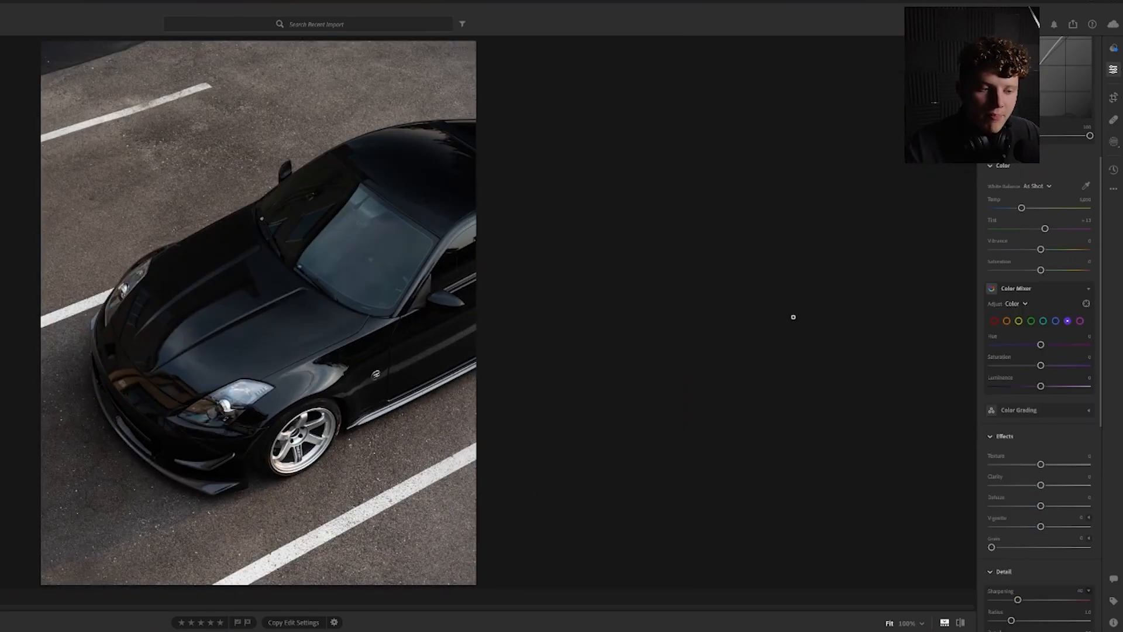
pyautogui.click(1114, 97)
pyautogui.moveTo(242, 379); pyautogui.dragTo(253, 368)
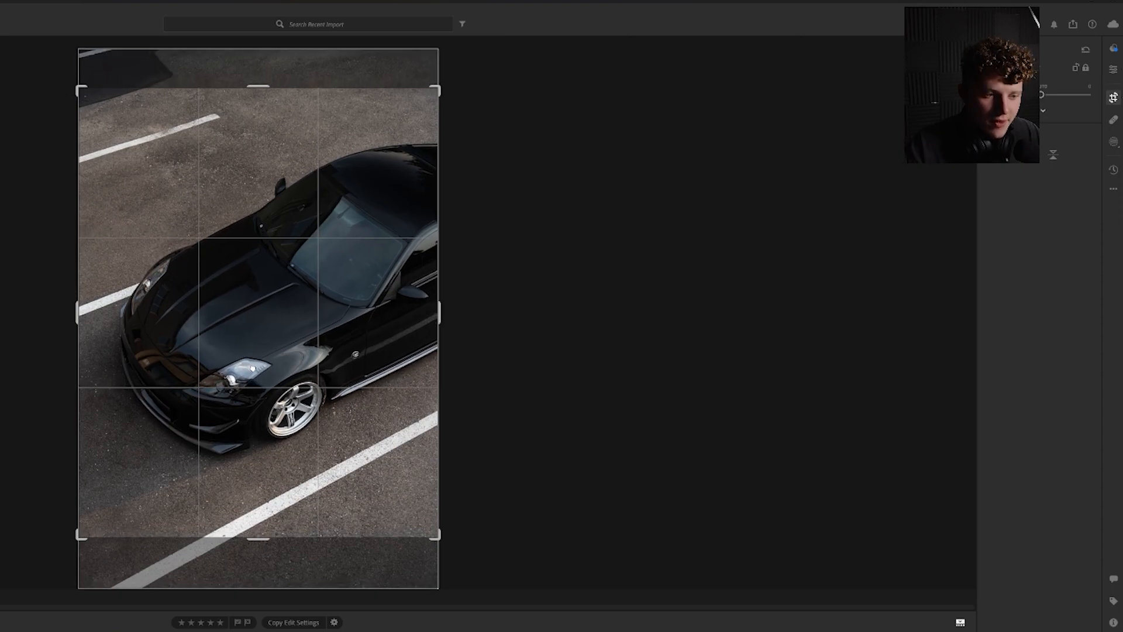
pyautogui.press('Return')
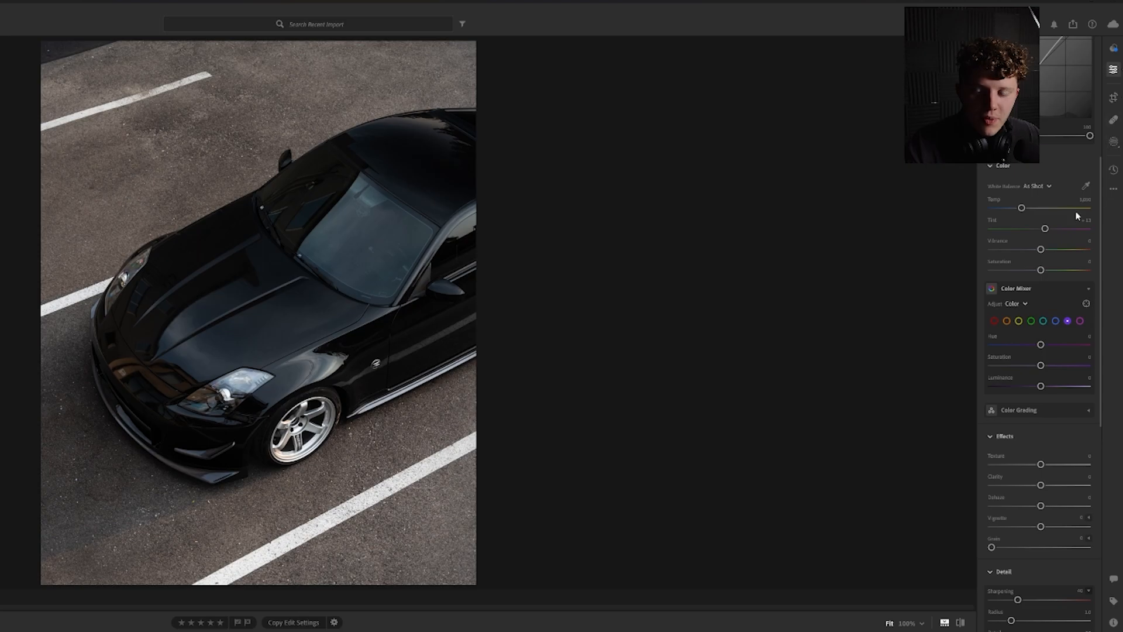
# Heal the bright specks on the asphalt beside the front wheel with a small healing brush
pyautogui.scroll(-3, 1034, 351)
pyautogui.scroll(5, 1034, 345)
pyautogui.scroll(2, 1034, 345)
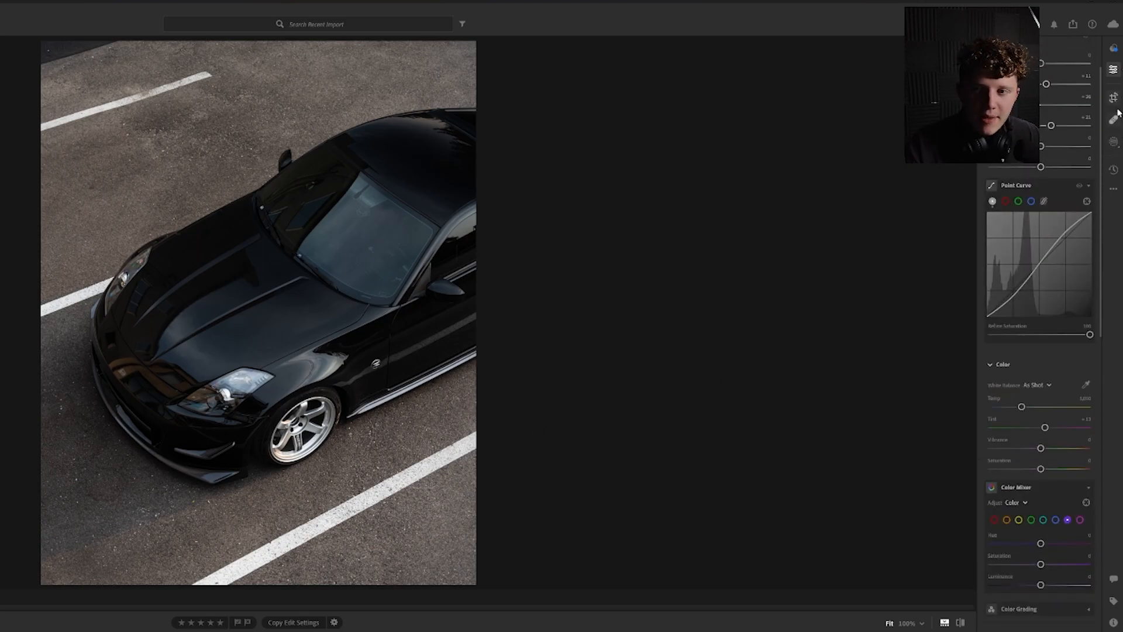
pyautogui.click(1114, 118)
pyautogui.press('space')
pyautogui.click(351, 436)
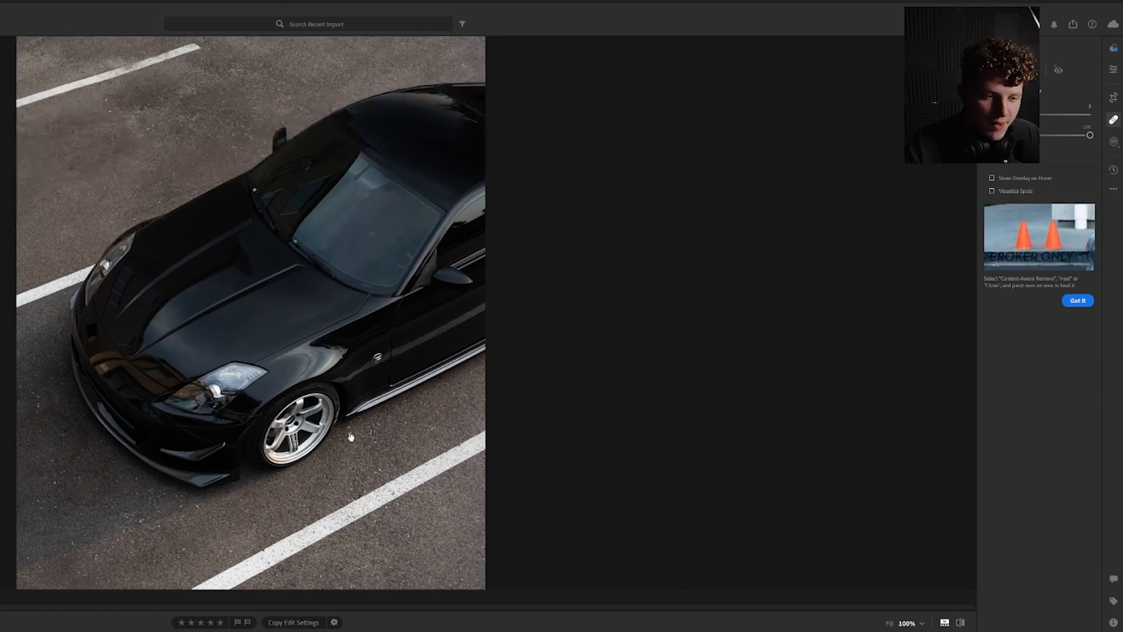
pyautogui.scroll(1, 351, 427)
pyautogui.click(372, 452)
pyautogui.click(344, 420)
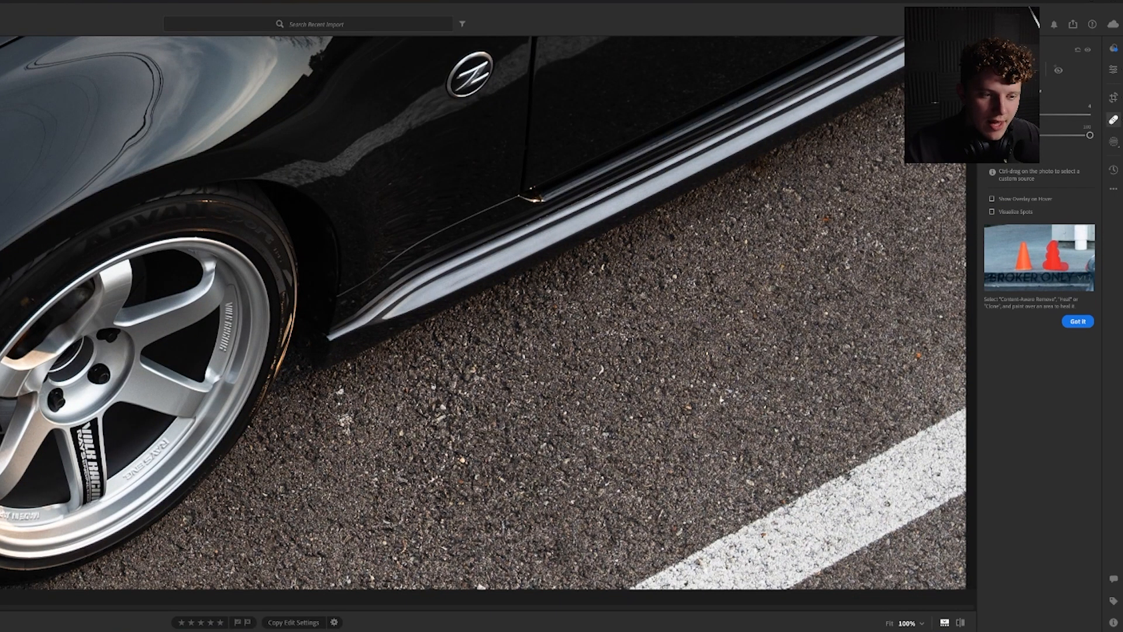
pyautogui.scroll(-1, 340, 398)
pyautogui.click(340, 391)
pyautogui.press('space')
pyautogui.click(338, 429)
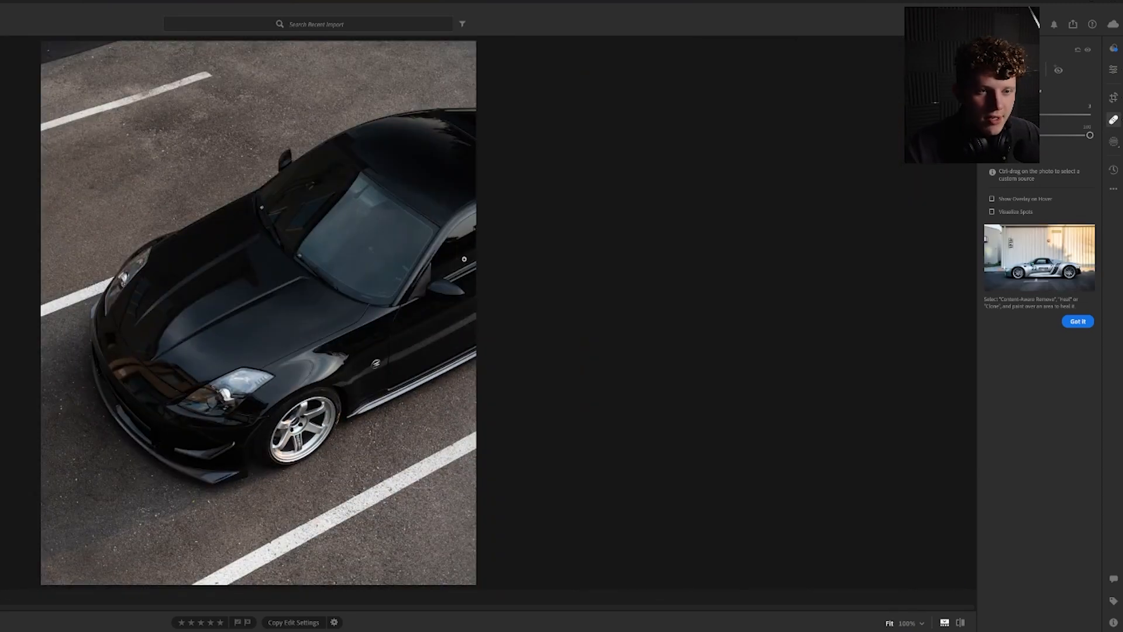
# Heal the bright spot on the hood seam beside the headlight with a smaller healing brush
pyautogui.press('space')
pyautogui.click(176, 397)
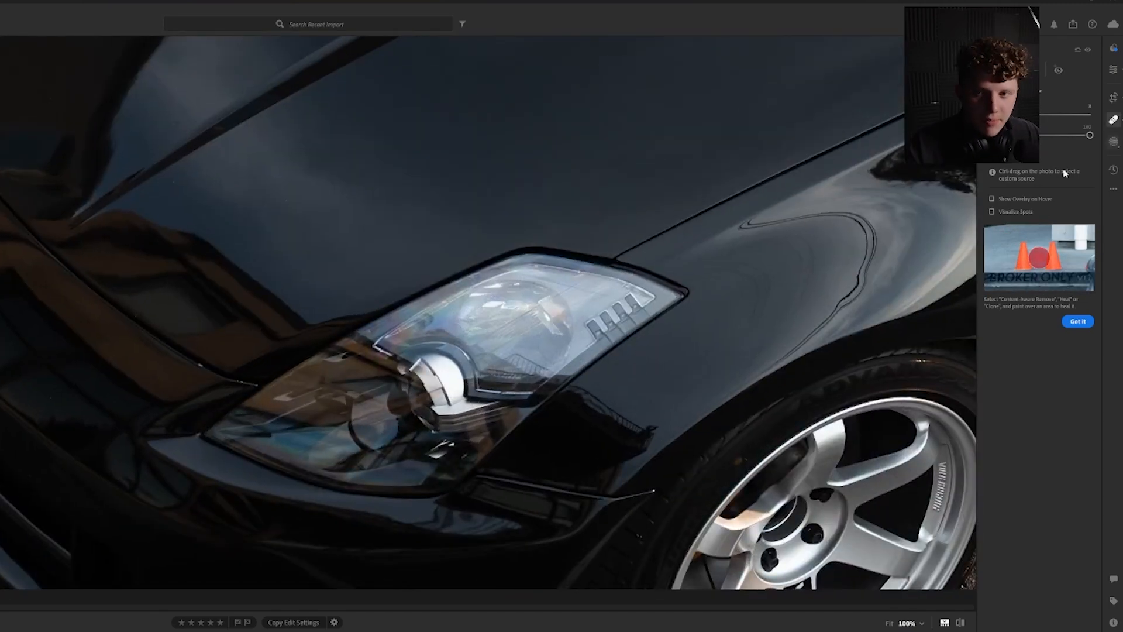
pyautogui.scroll(-1, 203, 365)
pyautogui.click(201, 366)
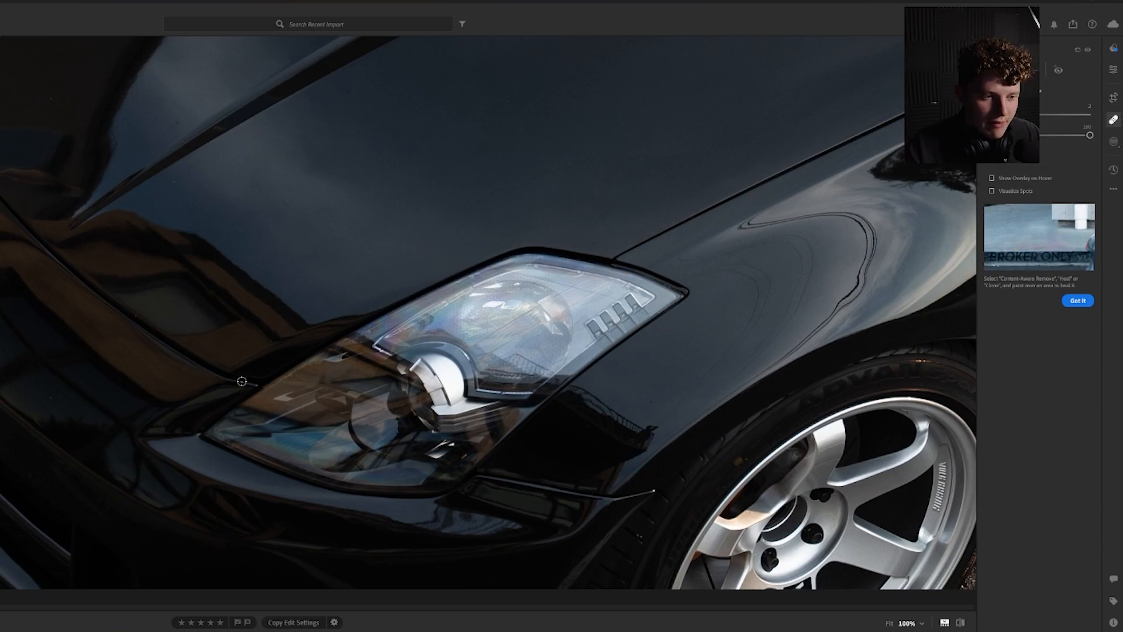
# Heal the small bright mark just beyond the inner corner of the headlight
pyautogui.click(256, 384)
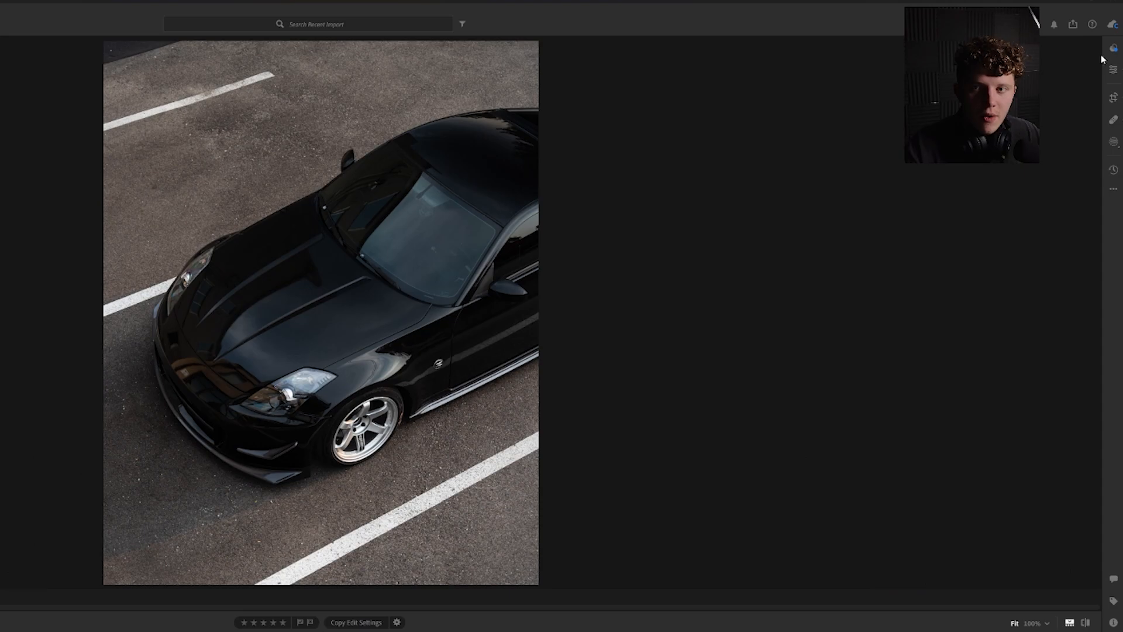
# Add a diagonal linear gradient mask over the asphalt in the photo's lower-right corner and set its temperature to +36
pyautogui.click(1114, 69)
pyautogui.click(1117, 144)
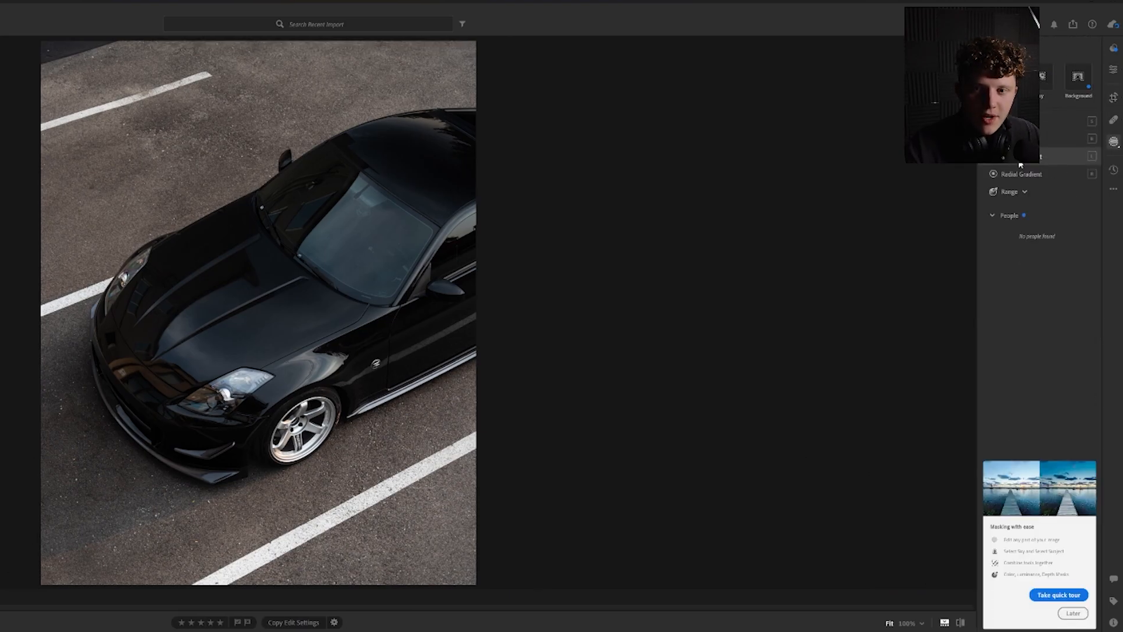
pyautogui.click(1021, 158)
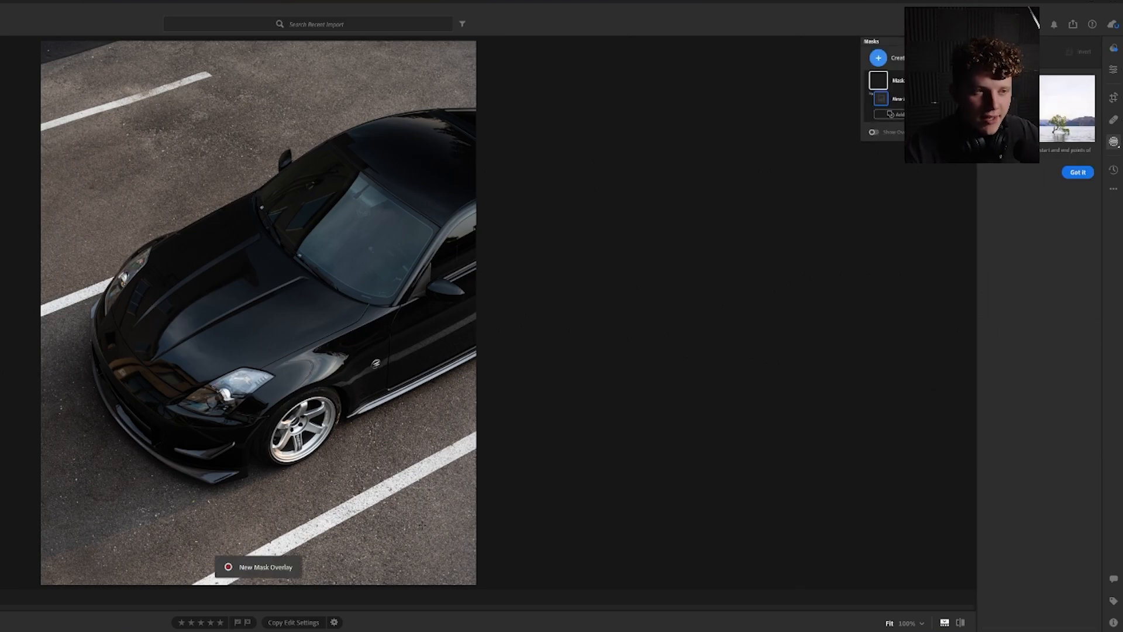
pyautogui.click(454, 565)
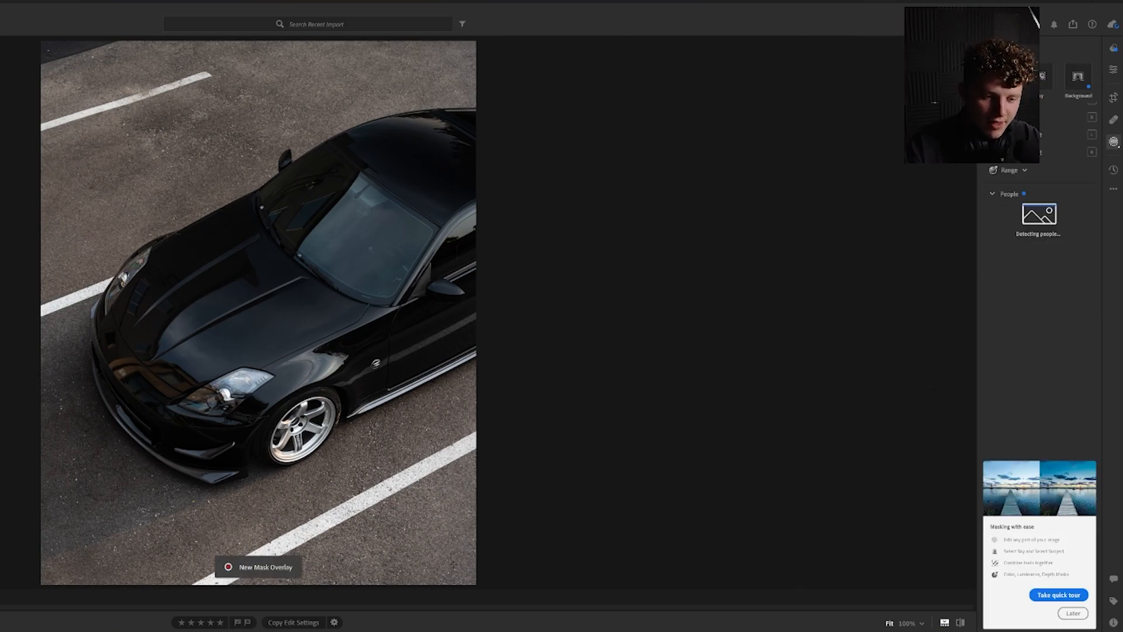
pyautogui.moveTo(436, 550); pyautogui.dragTo(353, 378)
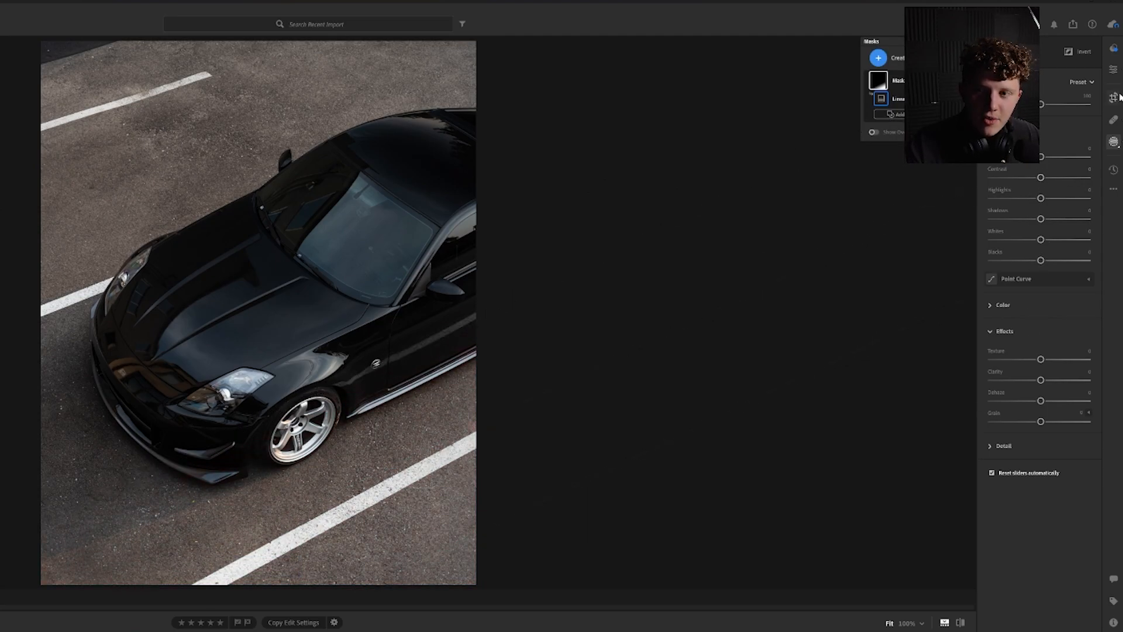
pyautogui.click(991, 306)
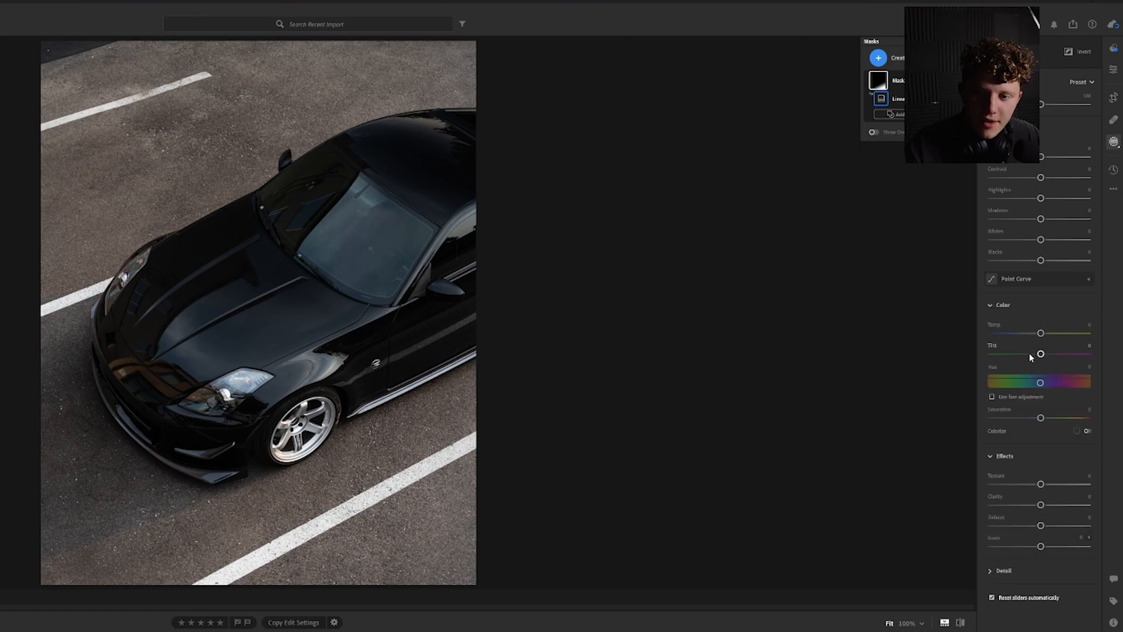
pyautogui.moveTo(1041, 333); pyautogui.dragTo(1060, 336)
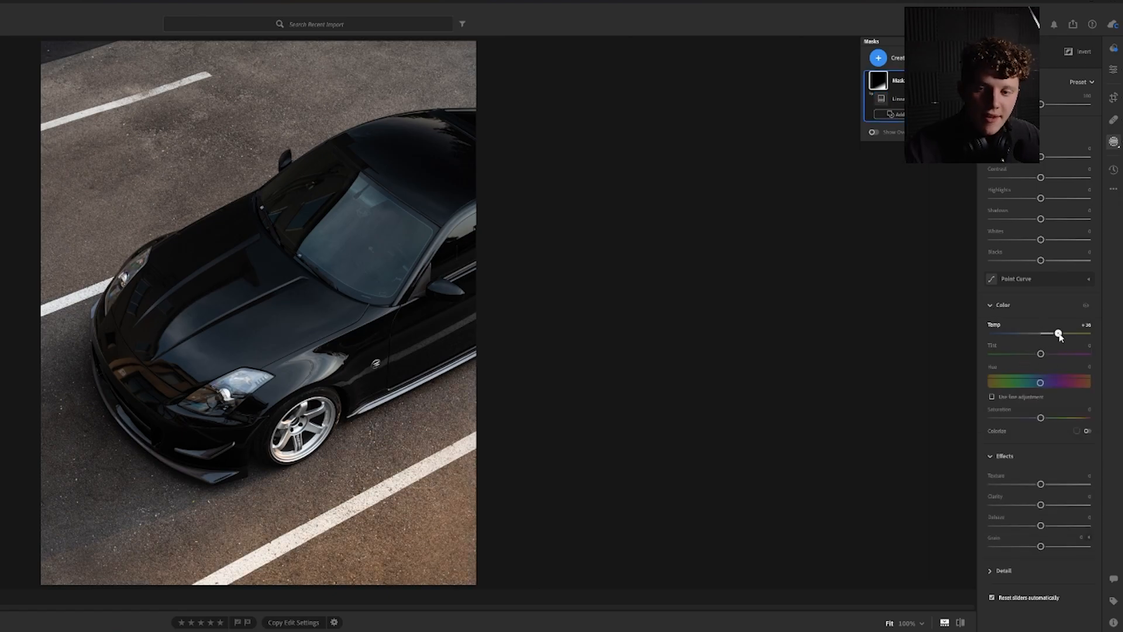
# Add a second linear gradient mask over the photo's upper-left asphalt and lower its exposure to about -1.8
pyautogui.click(881, 59)
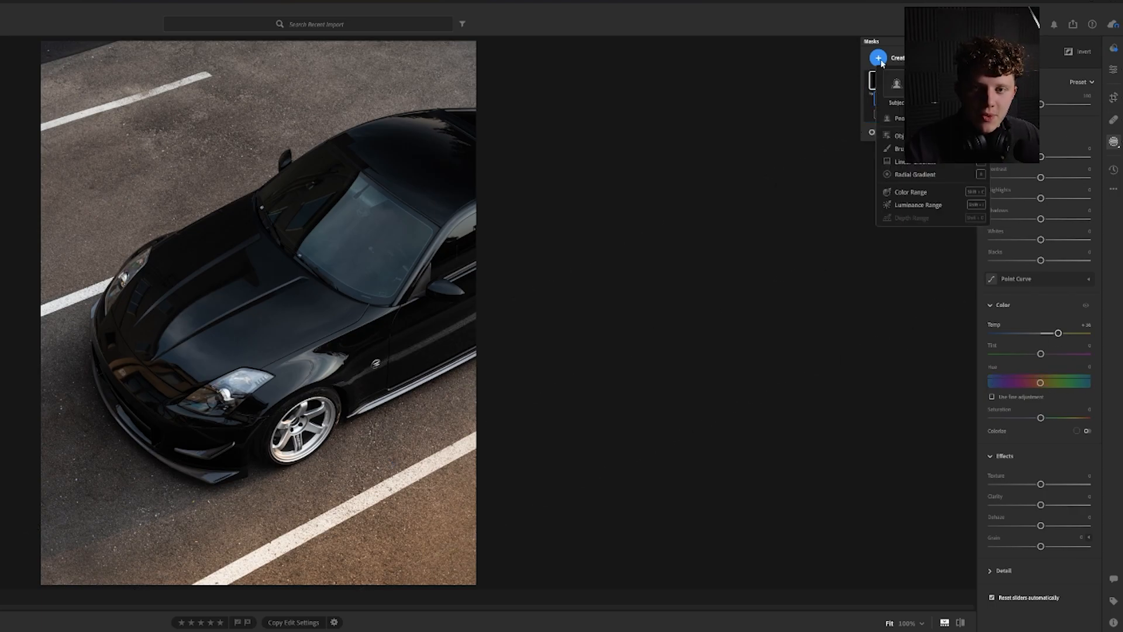
pyautogui.click(913, 162)
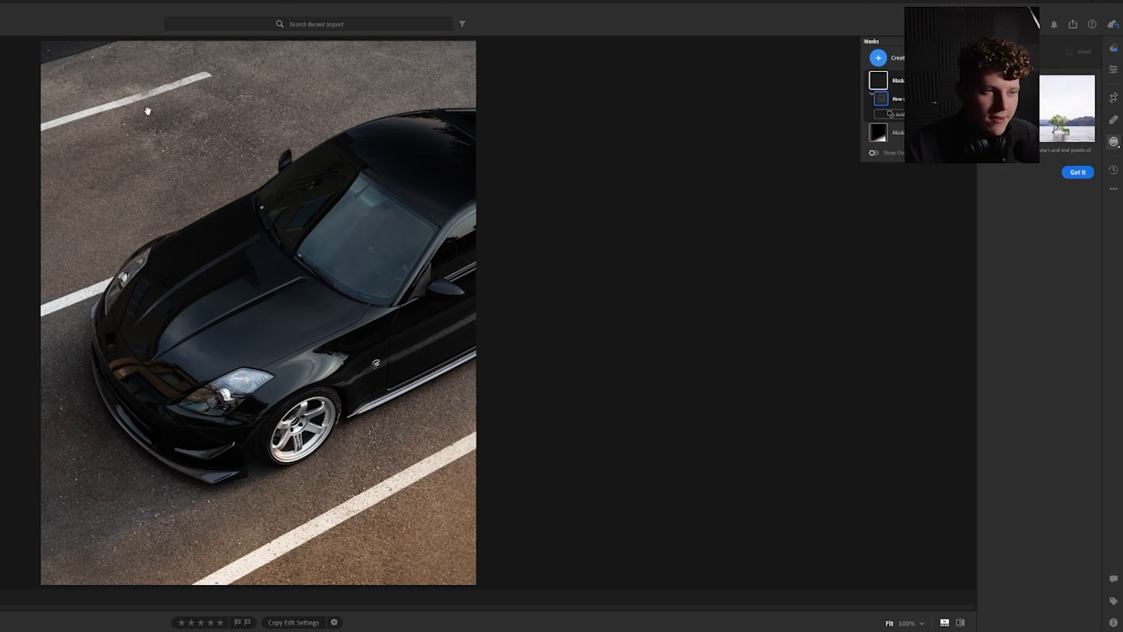
pyautogui.moveTo(116, 58); pyautogui.dragTo(208, 261)
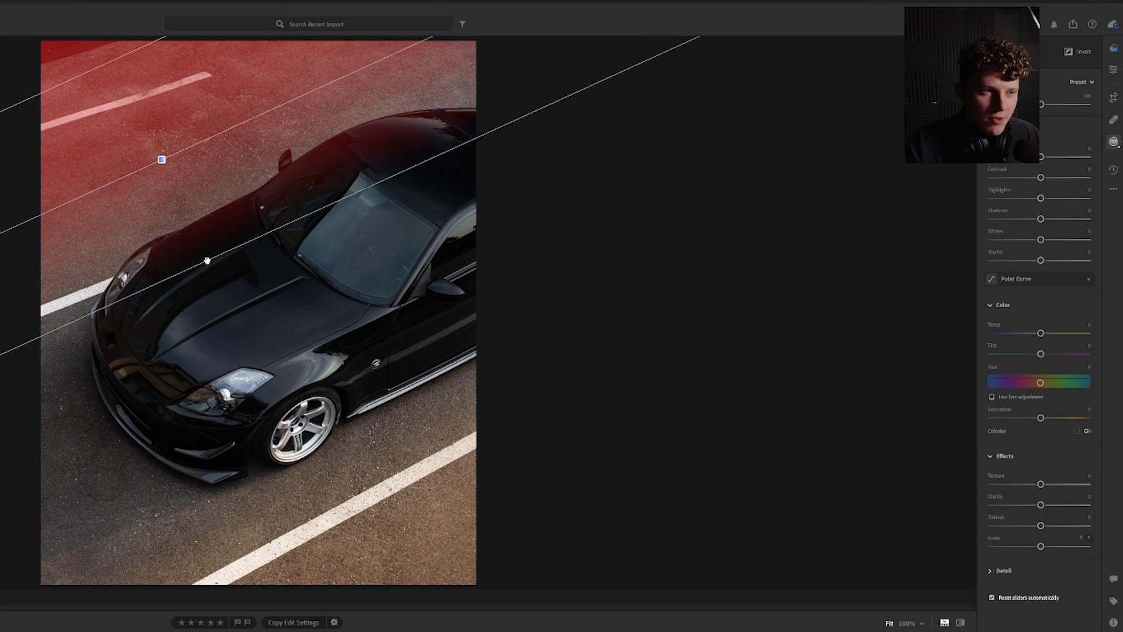
pyautogui.moveTo(1041, 157); pyautogui.dragTo(1019, 163)
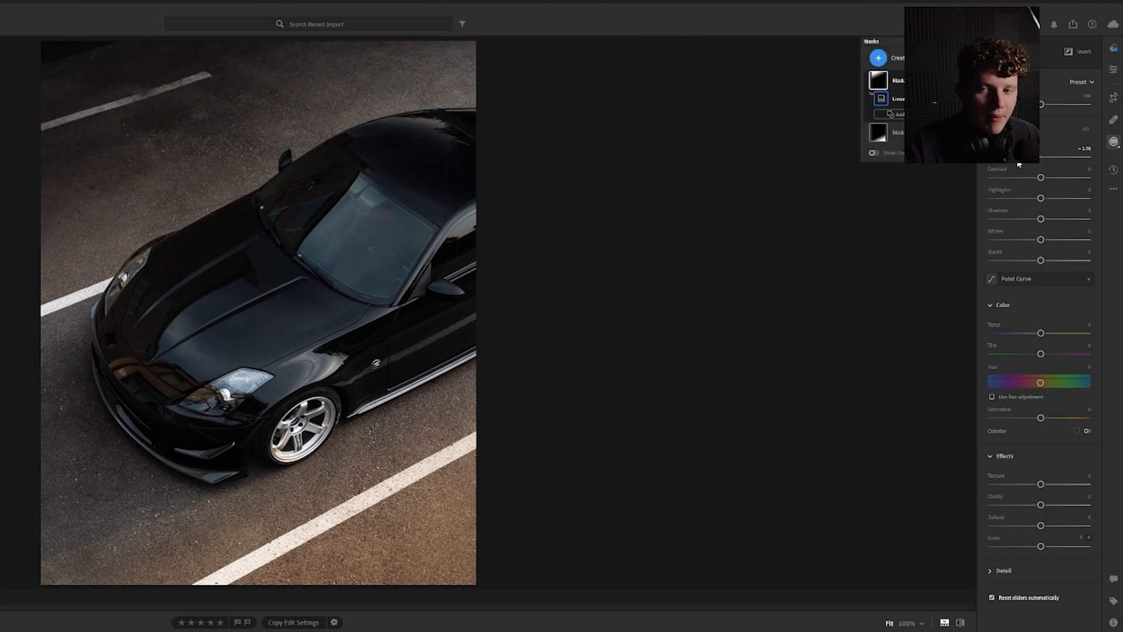
# Shift the dark upper gradient slightly toward the photo's top edge and tilt it a little flatter
pyautogui.moveTo(172, 193)
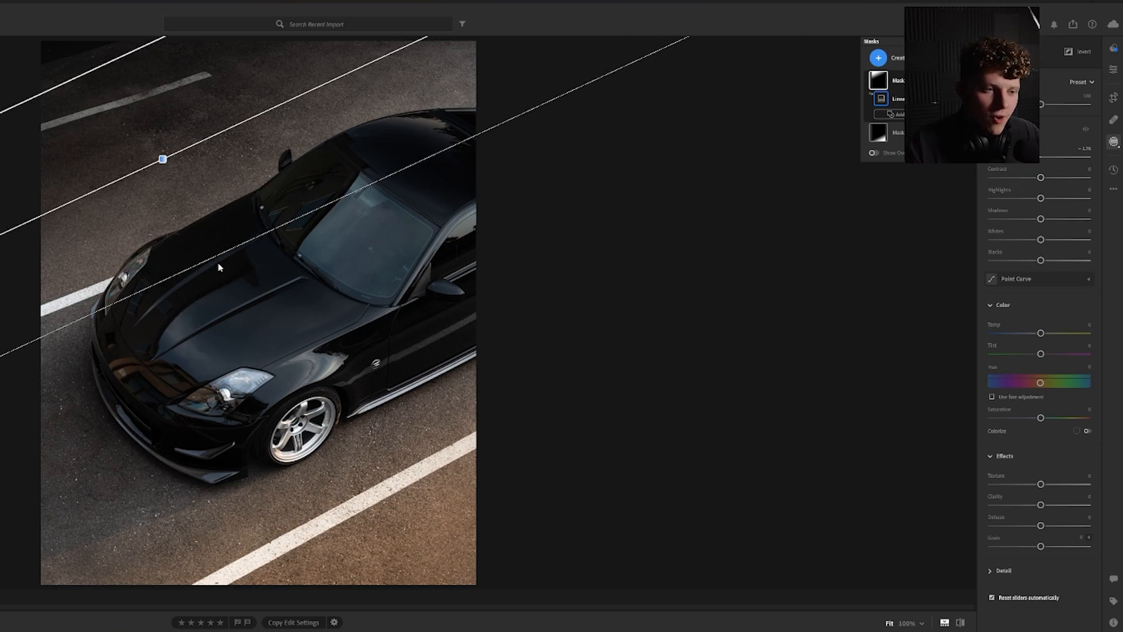
pyautogui.moveTo(168, 169); pyautogui.dragTo(162, 151)
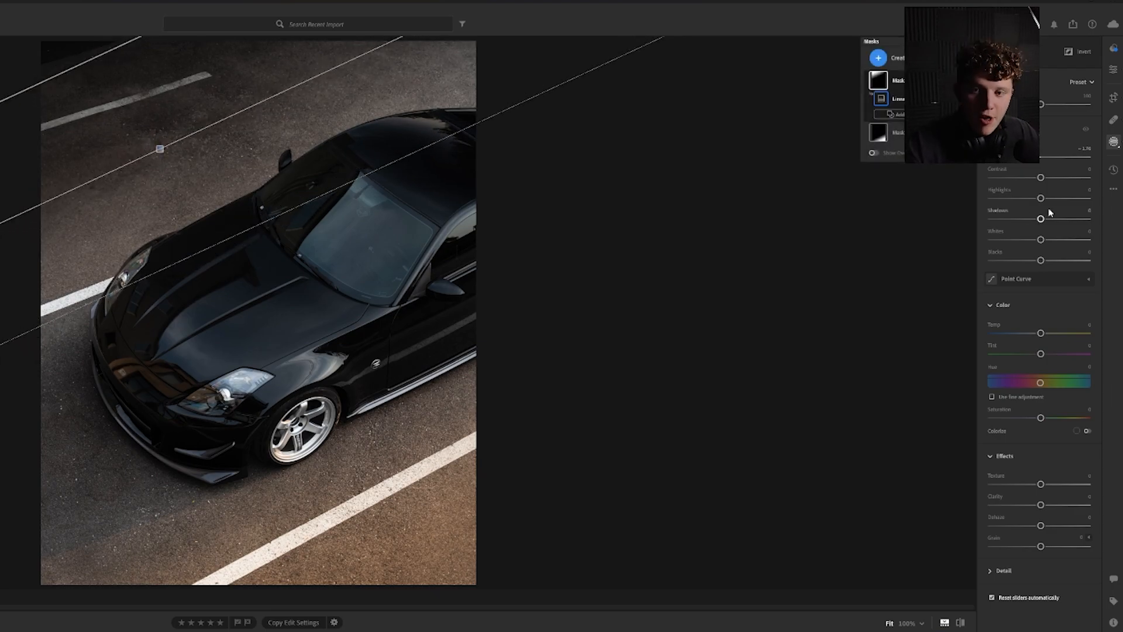
pyautogui.moveTo(174, 145); pyautogui.dragTo(157, 143)
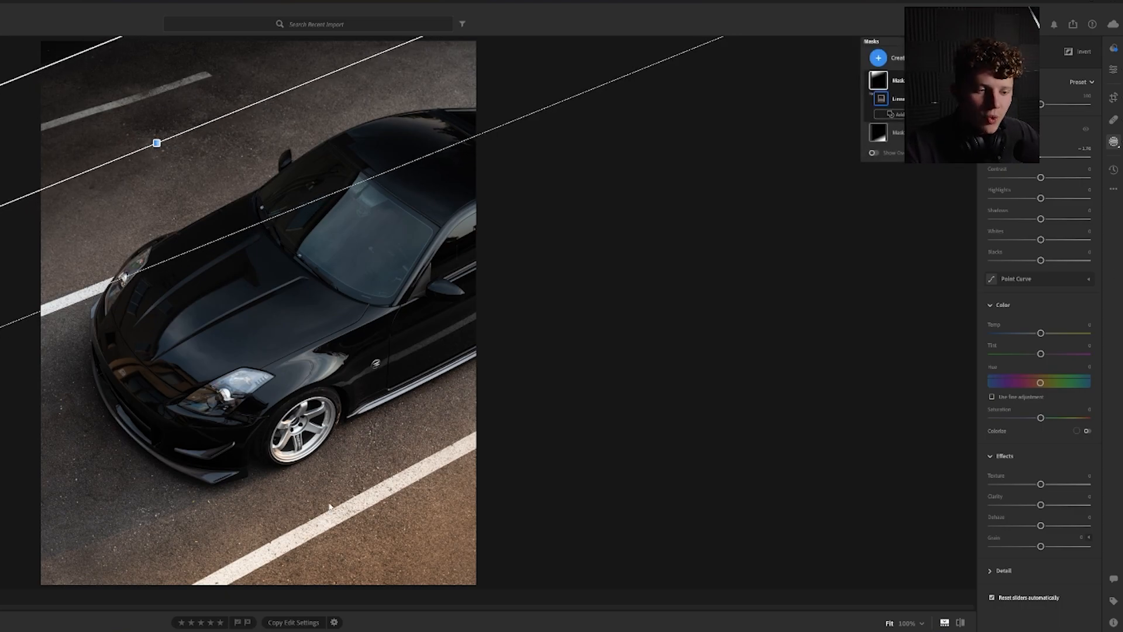
# Set the warm lower-right gradient's clarity to +44 and saturation to +48, and move it slightly toward the corner
pyautogui.moveTo(1040, 505)
pyautogui.mouseDown()
pyautogui.moveTo(1080, 505)
pyautogui.moveTo(1060, 506)
pyautogui.mouseUp()
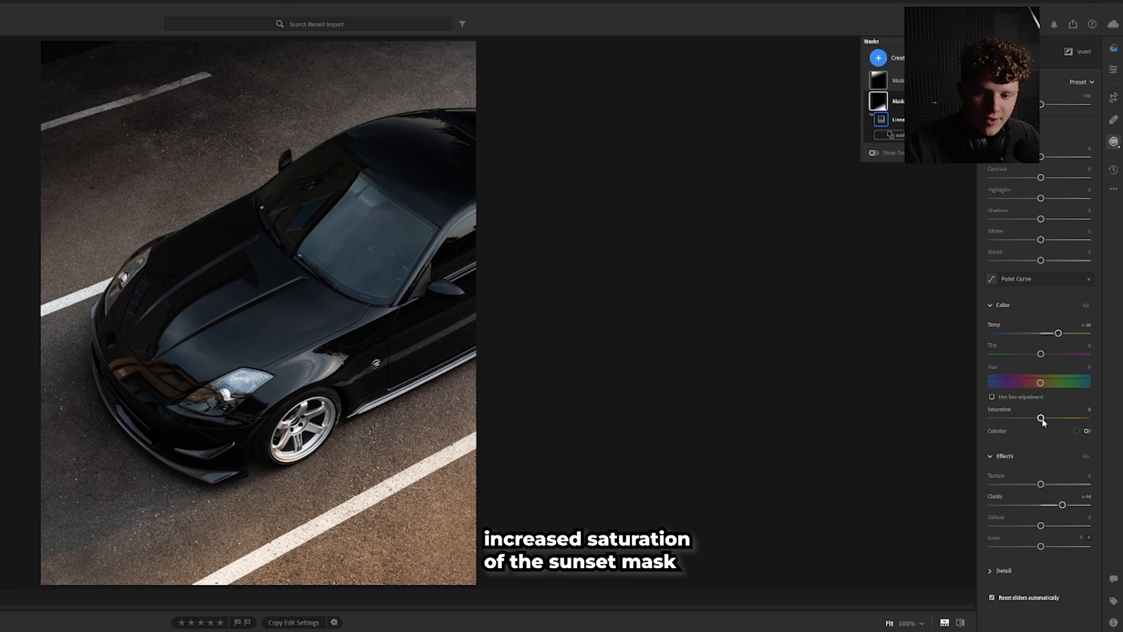
pyautogui.moveTo(1041, 418); pyautogui.dragTo(1064, 419)
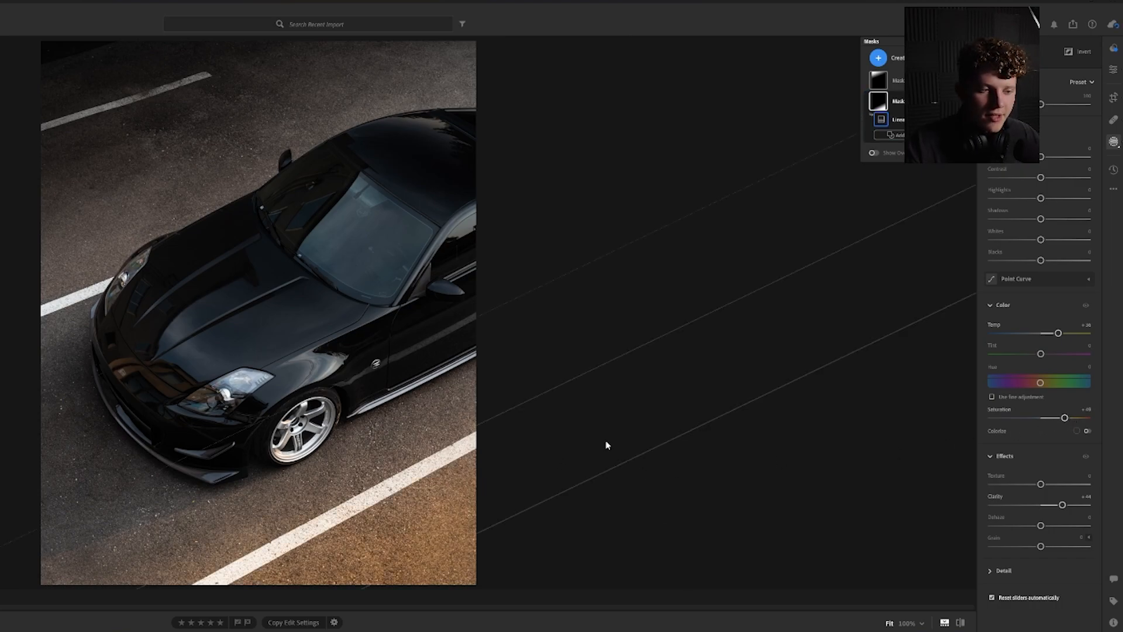
pyautogui.moveTo(394, 464); pyautogui.dragTo(397, 468)
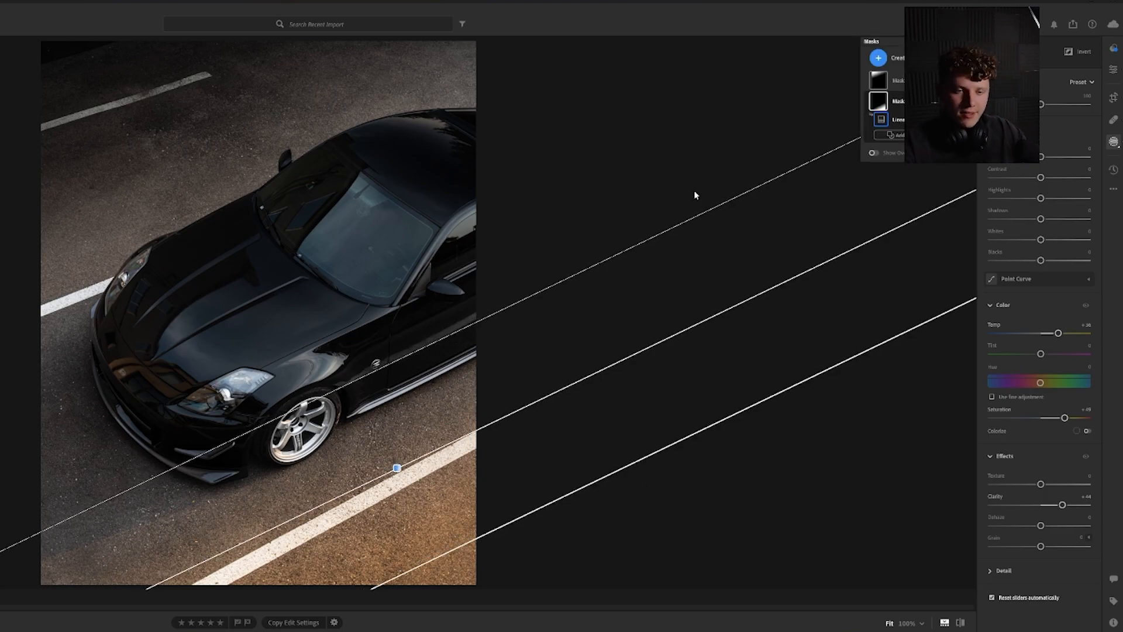
# Reposition the photo slightly within its crop so the car sits a little higher in the frame
pyautogui.press('c')
pyautogui.moveTo(298, 438); pyautogui.dragTo(302, 437)
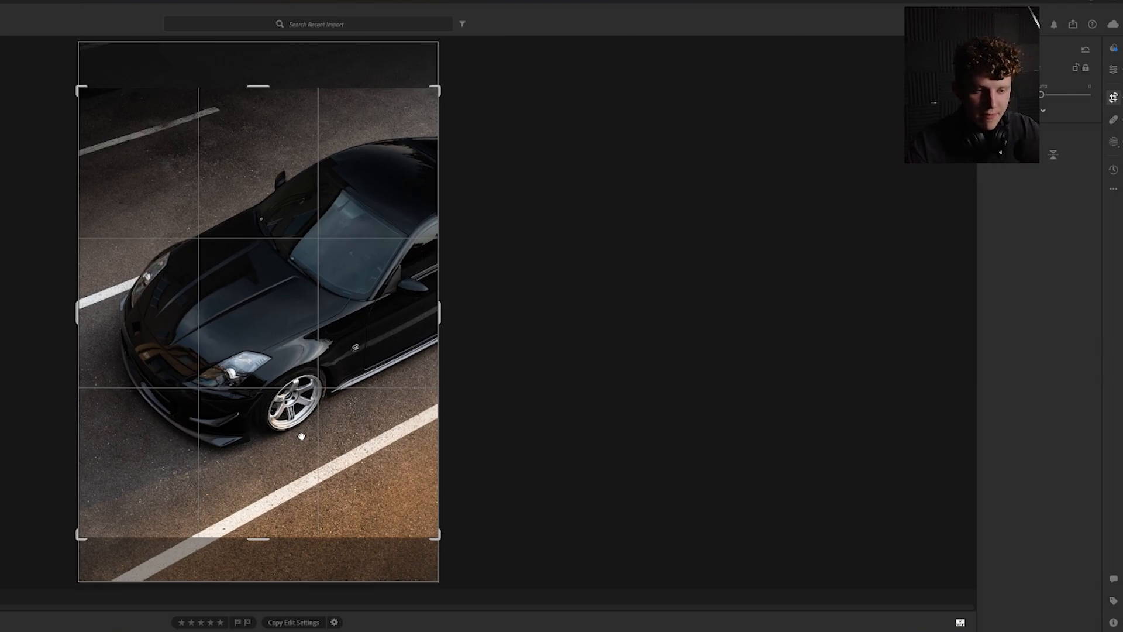
pyautogui.press('e')
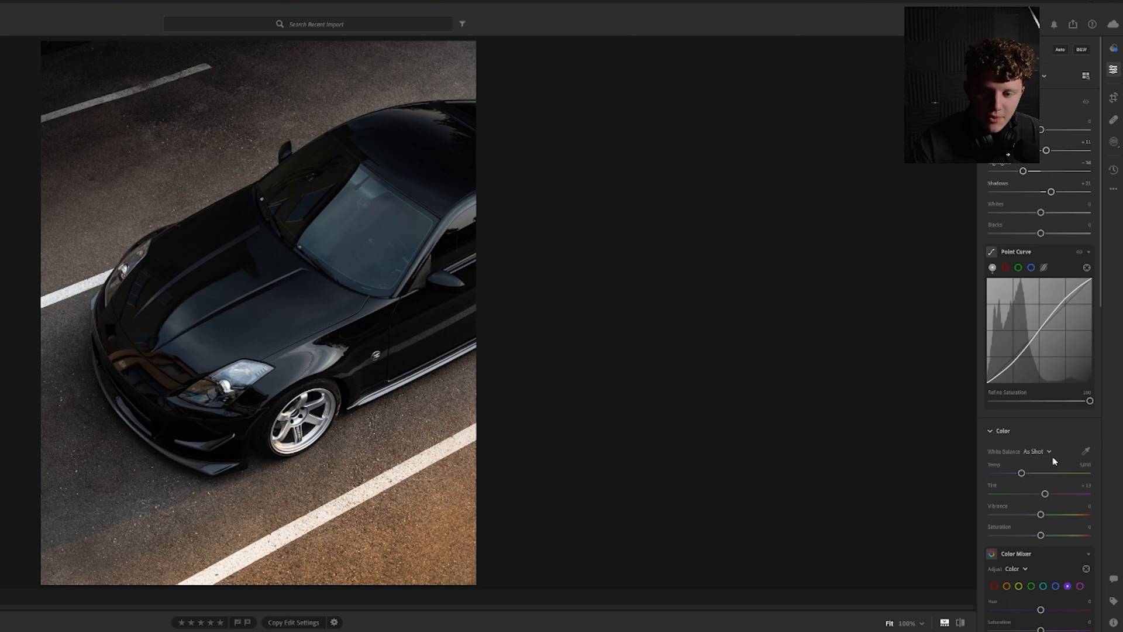
# Set the blue saturation in the Color Mixer to -51 and the photo's overall clarity to +7
pyautogui.scroll(-2, 1056, 457)
pyautogui.click(1055, 488)
pyautogui.moveTo(1042, 534); pyautogui.dragTo(1017, 534)
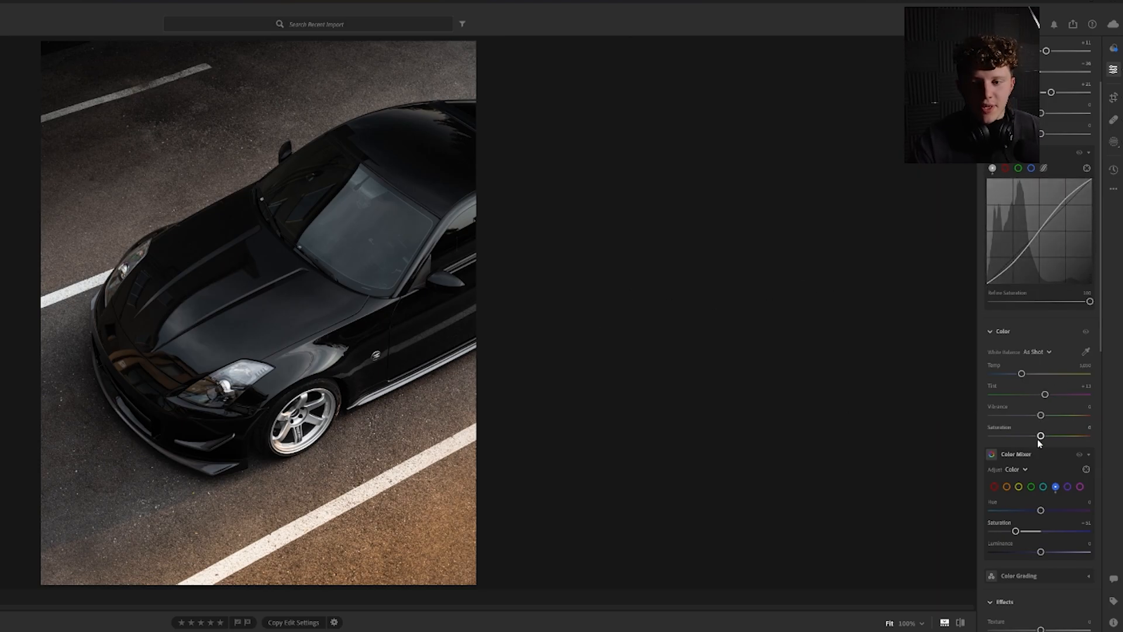
pyautogui.scroll(-4, 1041, 430)
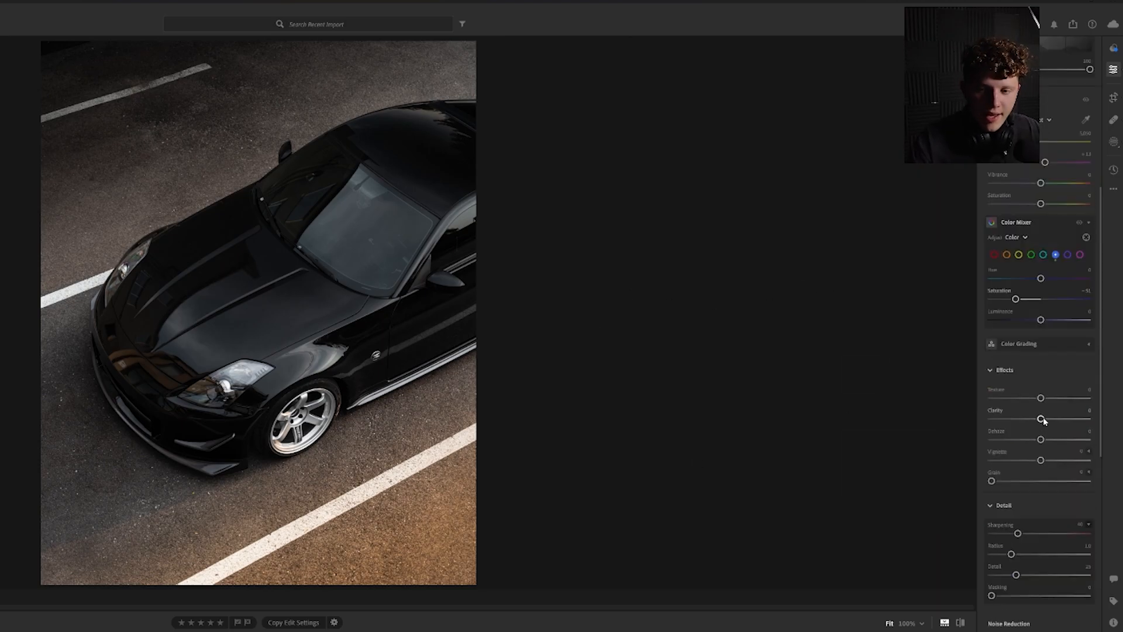
pyautogui.moveTo(1042, 419); pyautogui.dragTo(1044, 420)
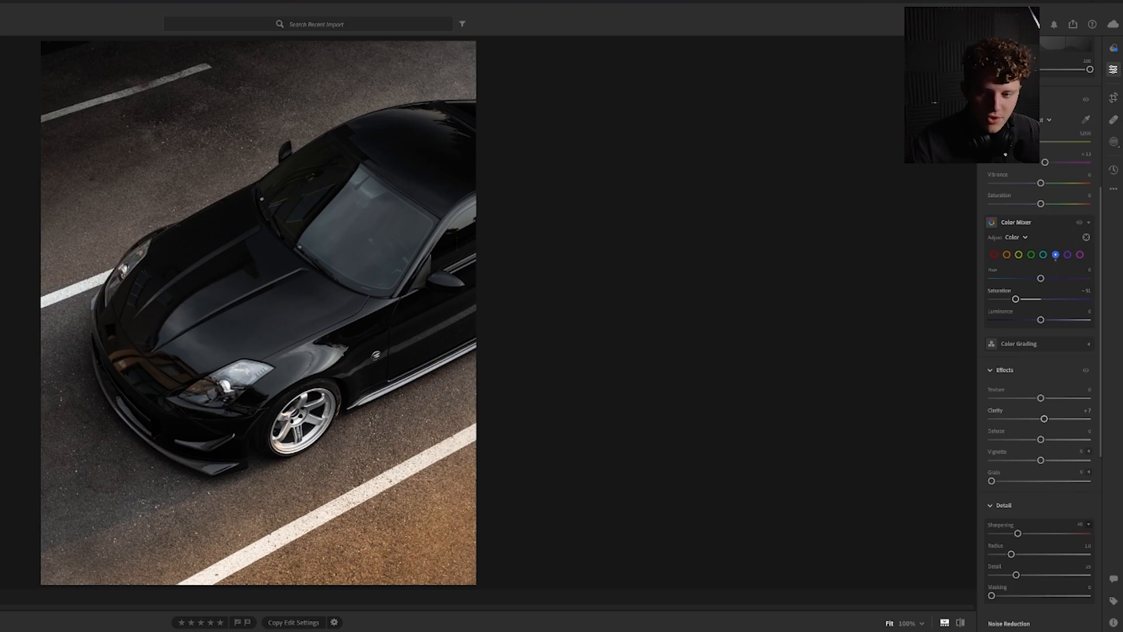
# Try the Level option of the Upright geometry correction on the photo, and undo it
pyautogui.scroll(-8, 1053, 429)
pyautogui.click(1016, 425)
pyautogui.click(1013, 435)
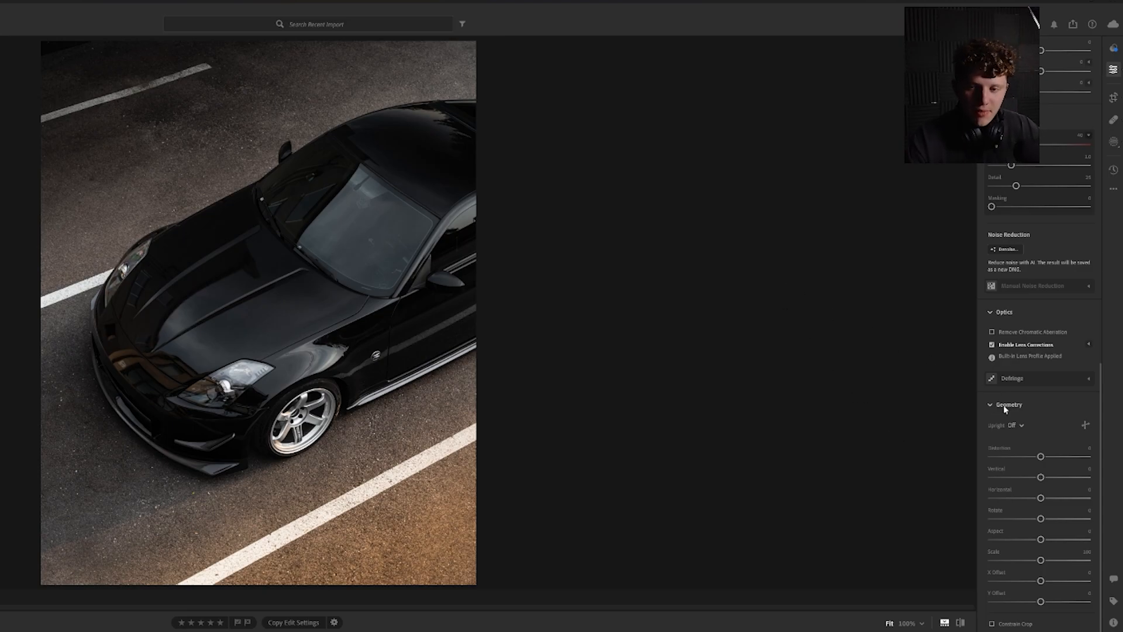
pyautogui.click(1010, 426)
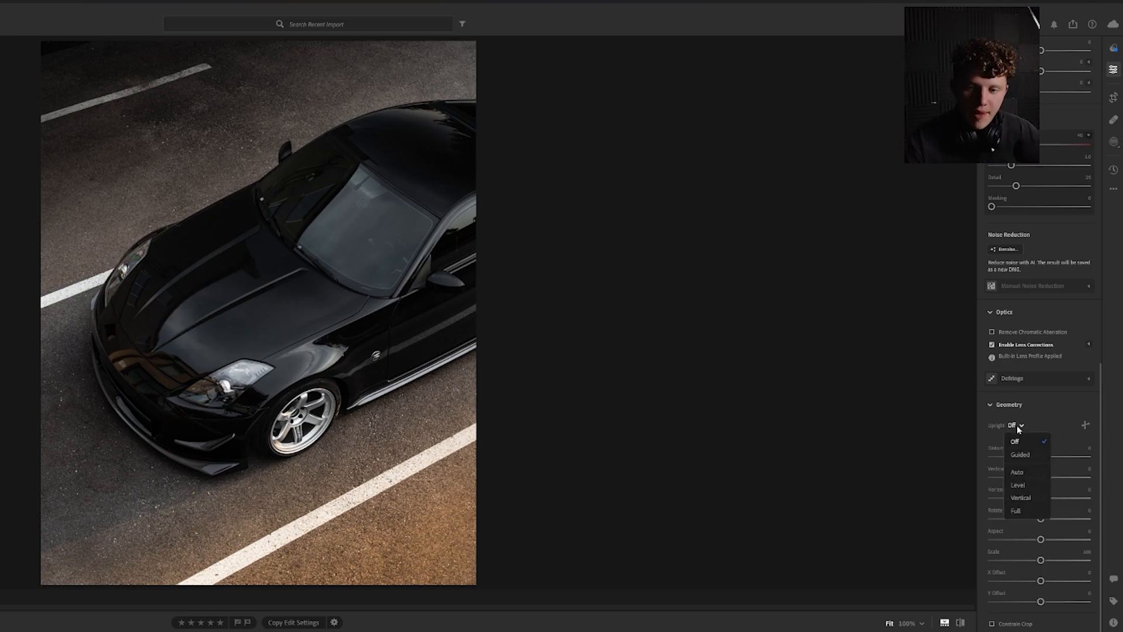
pyautogui.click(1019, 487)
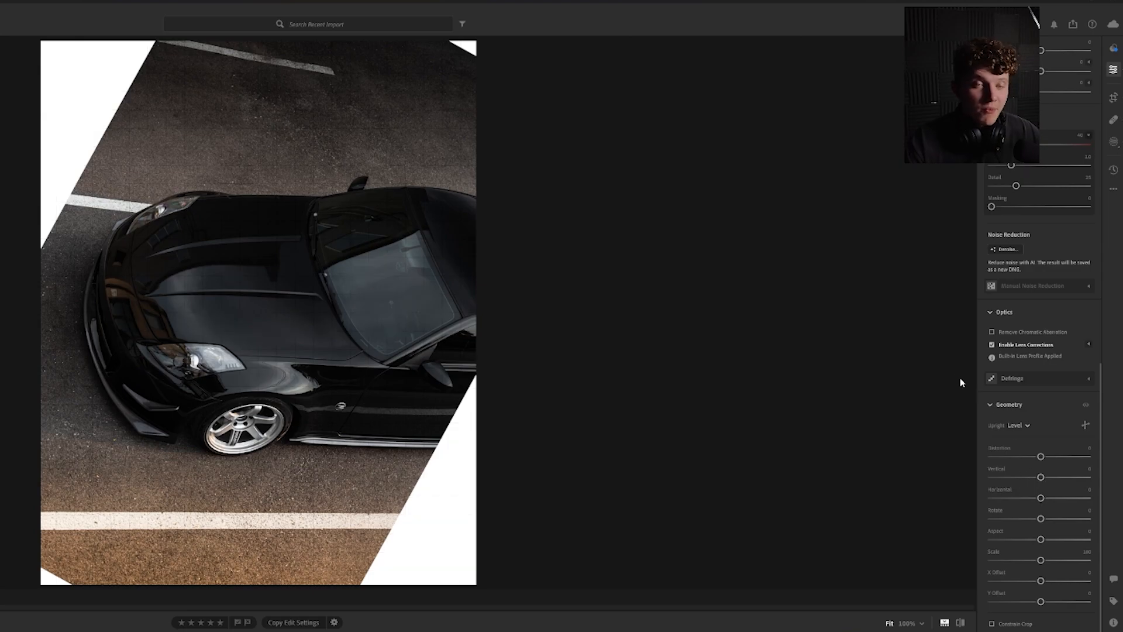
pyautogui.hotkey('ctrl', 'z')
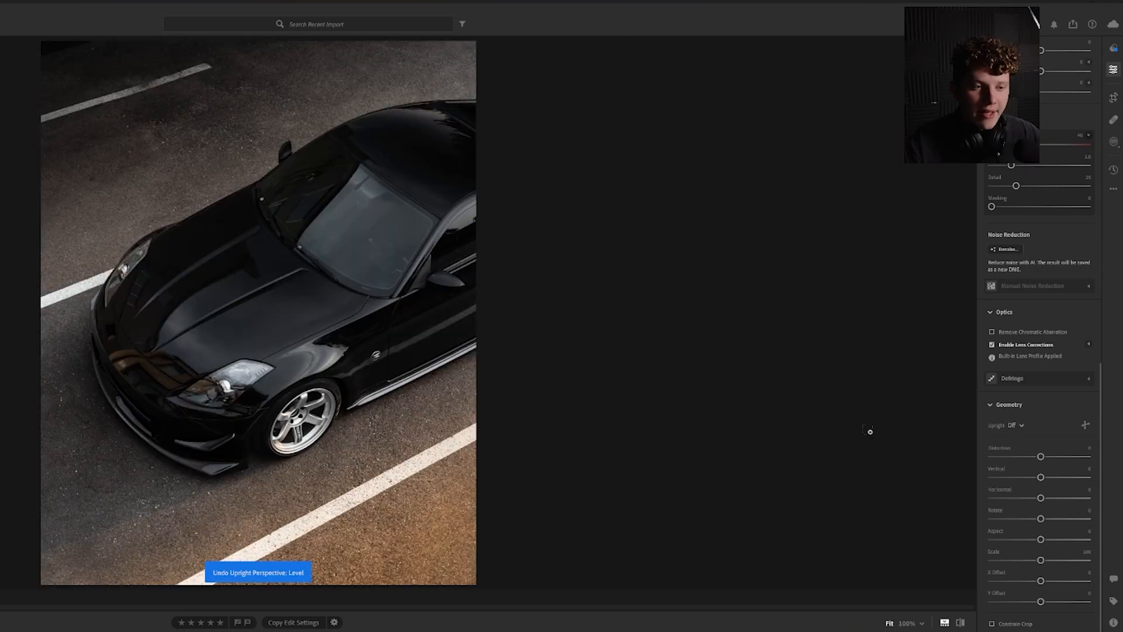
# Try rotating the photo by about -1 degree within the crop, and undo the rotation
pyautogui.scroll(3, 1030, 351)
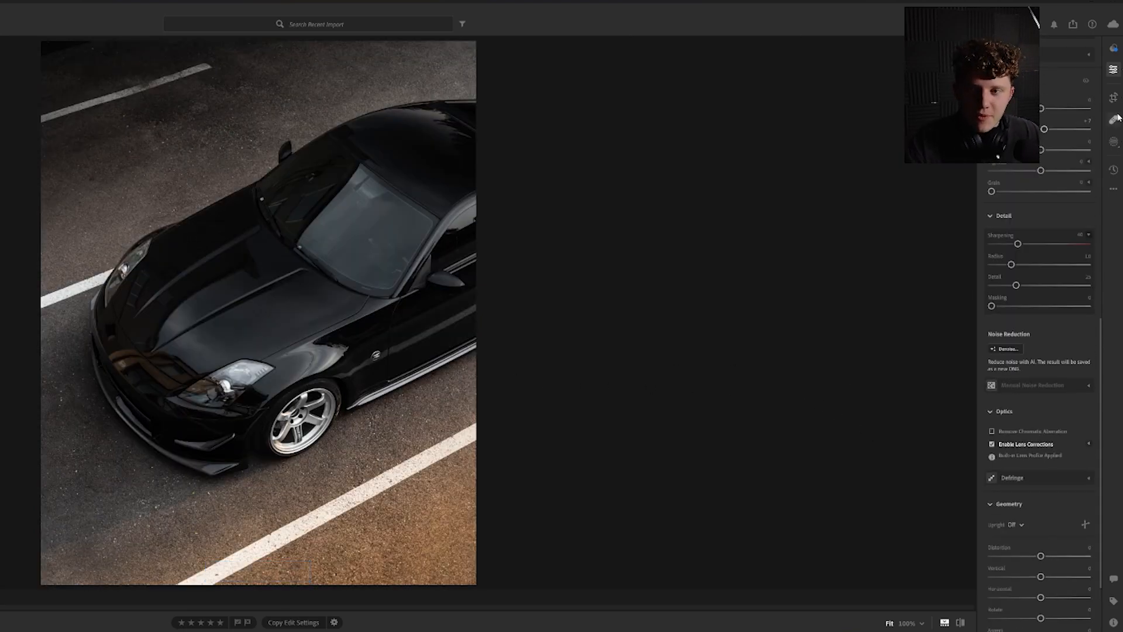
pyautogui.press('c')
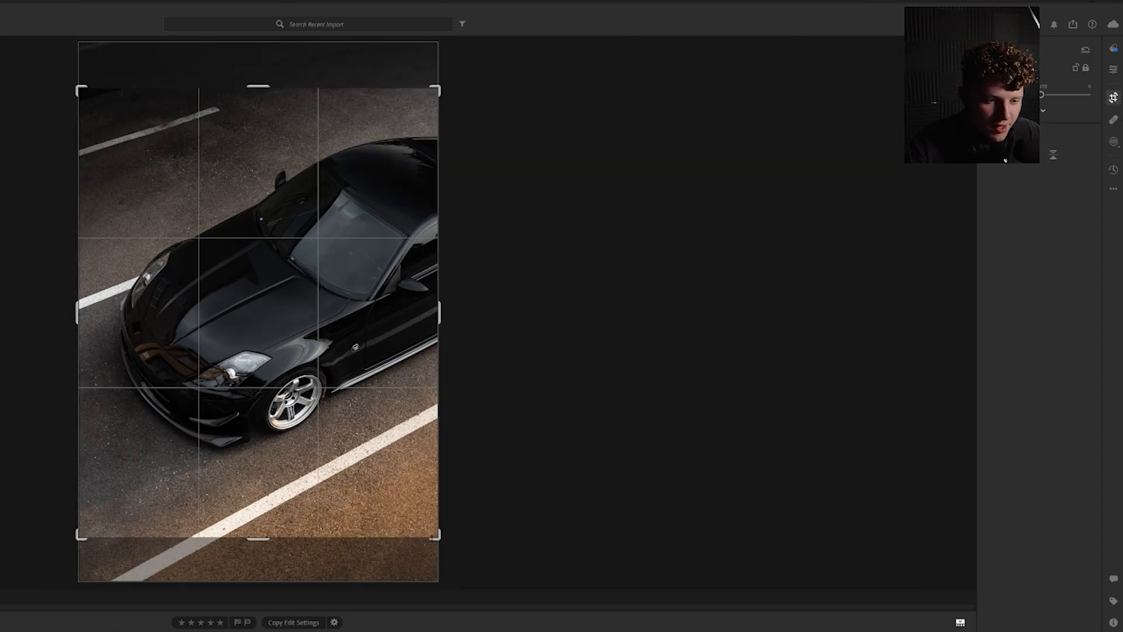
pyautogui.moveTo(450, 546); pyautogui.dragTo(455, 541)
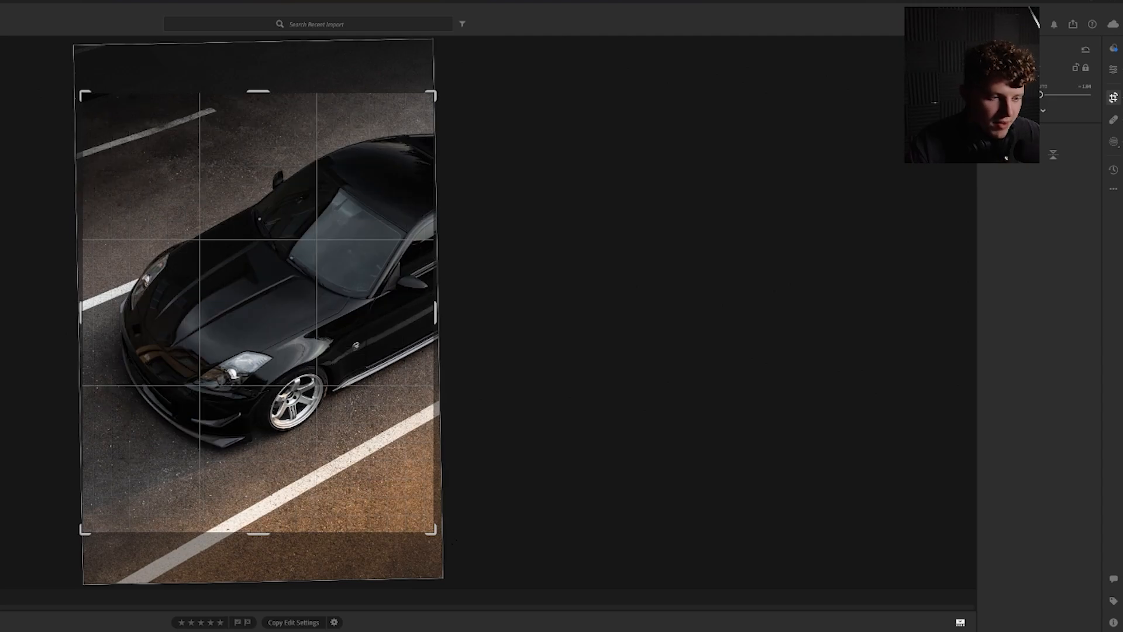
pyautogui.hotkey('ctrl', 'z')
pyautogui.press('e')
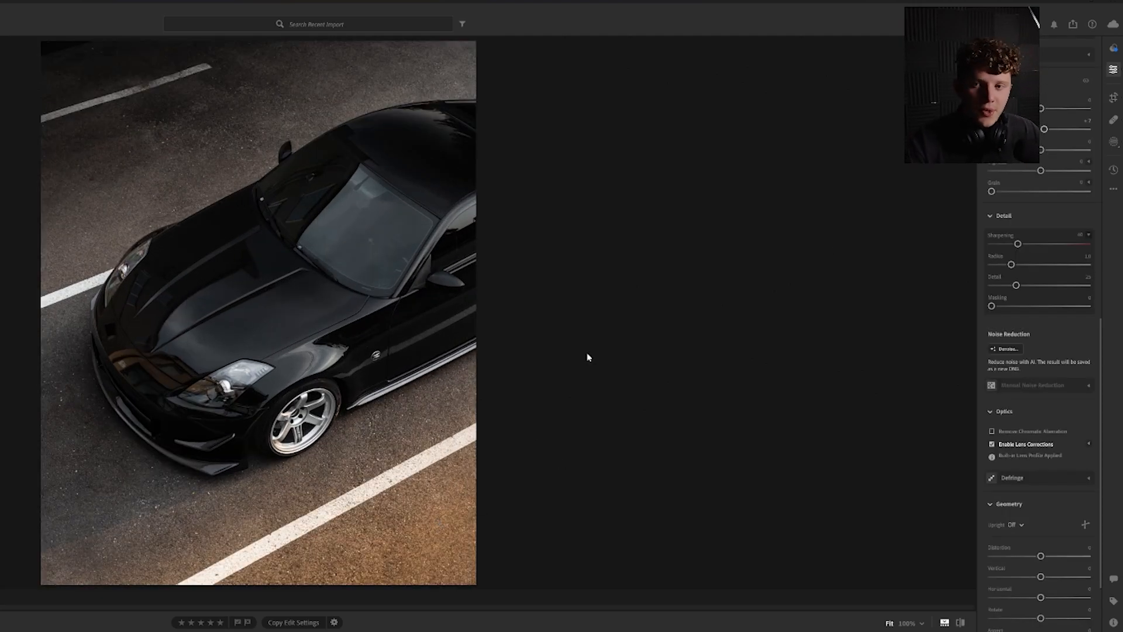
# Create a new brush mask and paint it over the car's windshield
pyautogui.click(1113, 141)
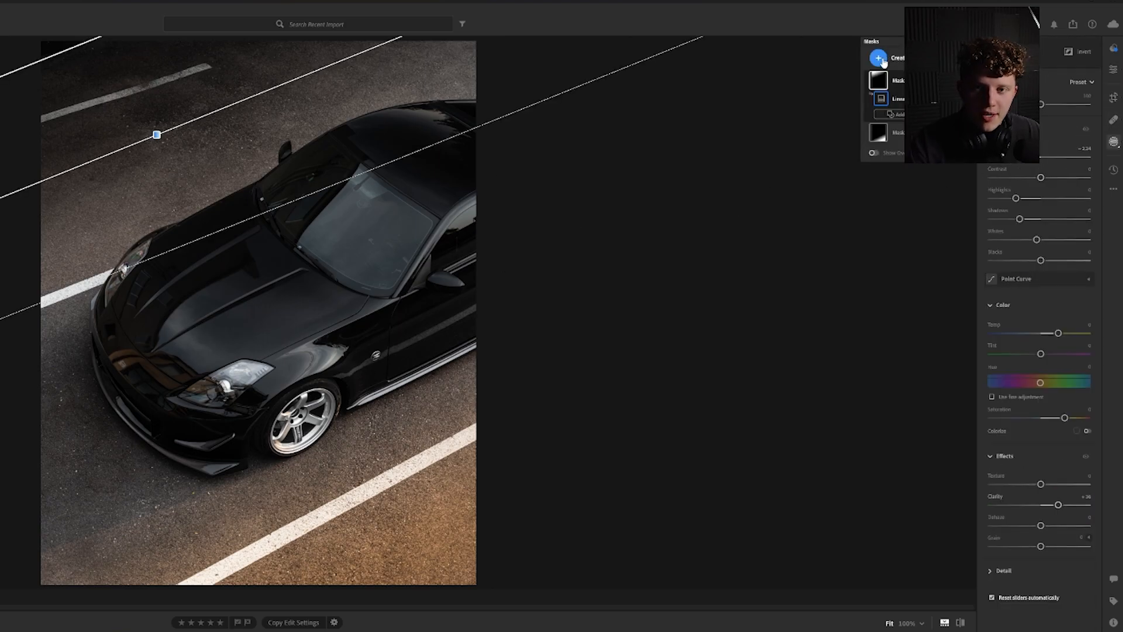
pyautogui.click(883, 63)
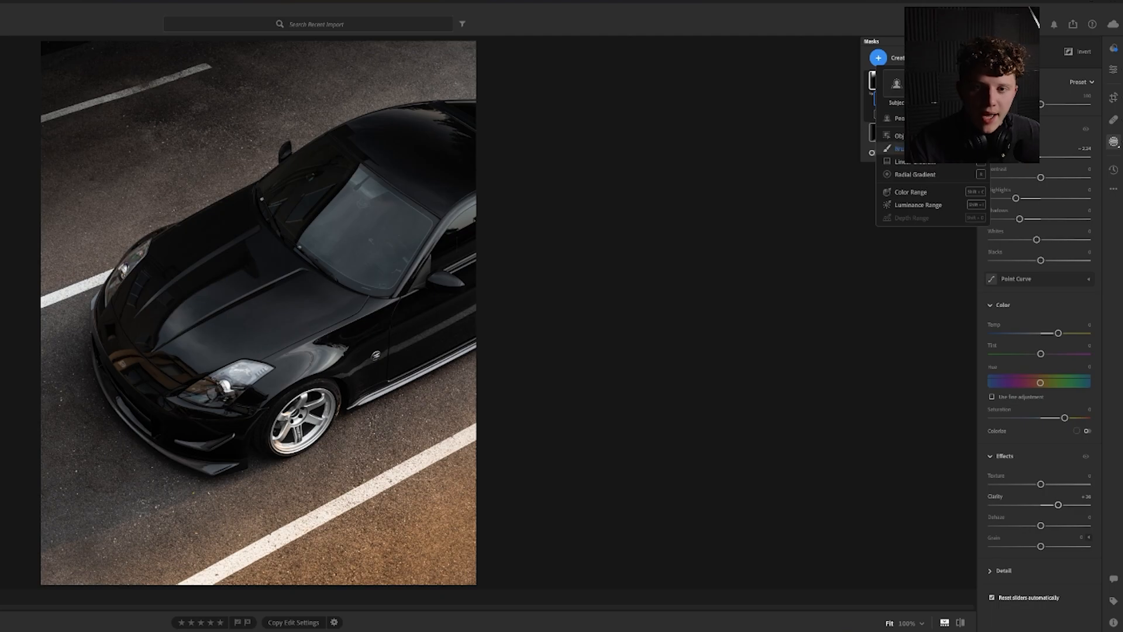
pyautogui.click(917, 184)
pyautogui.moveTo(370, 223)
pyautogui.mouseDown()
pyautogui.moveTo(353, 185)
pyautogui.moveTo(361, 229)
pyautogui.moveTo(325, 230)
pyautogui.mouseUp()
pyautogui.scroll(-1, 356, 210)
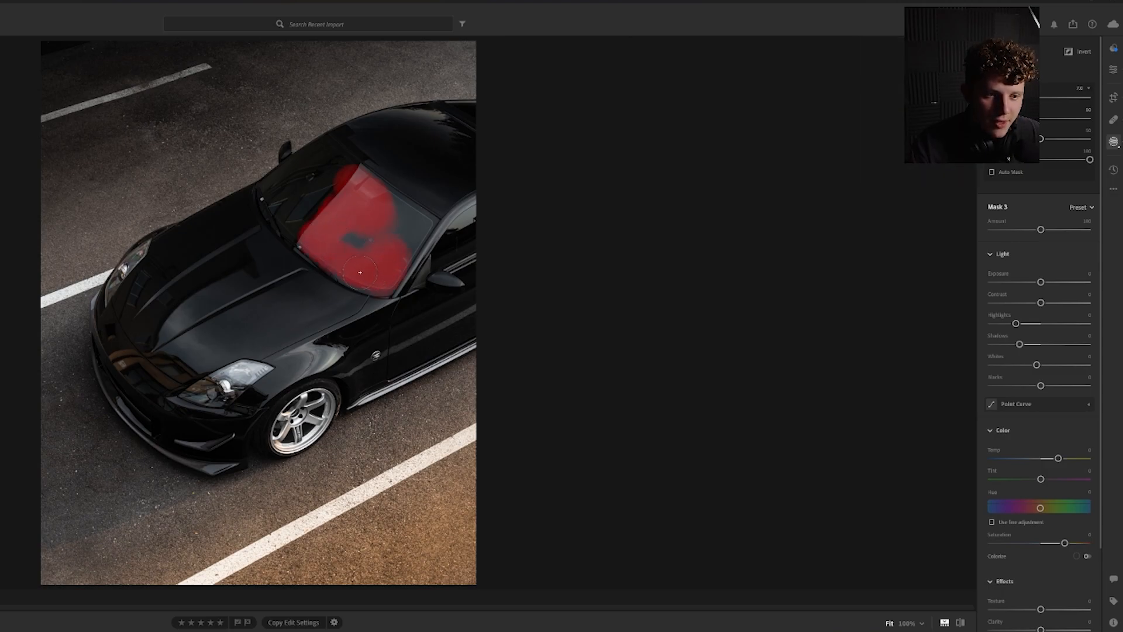
pyautogui.press('z')
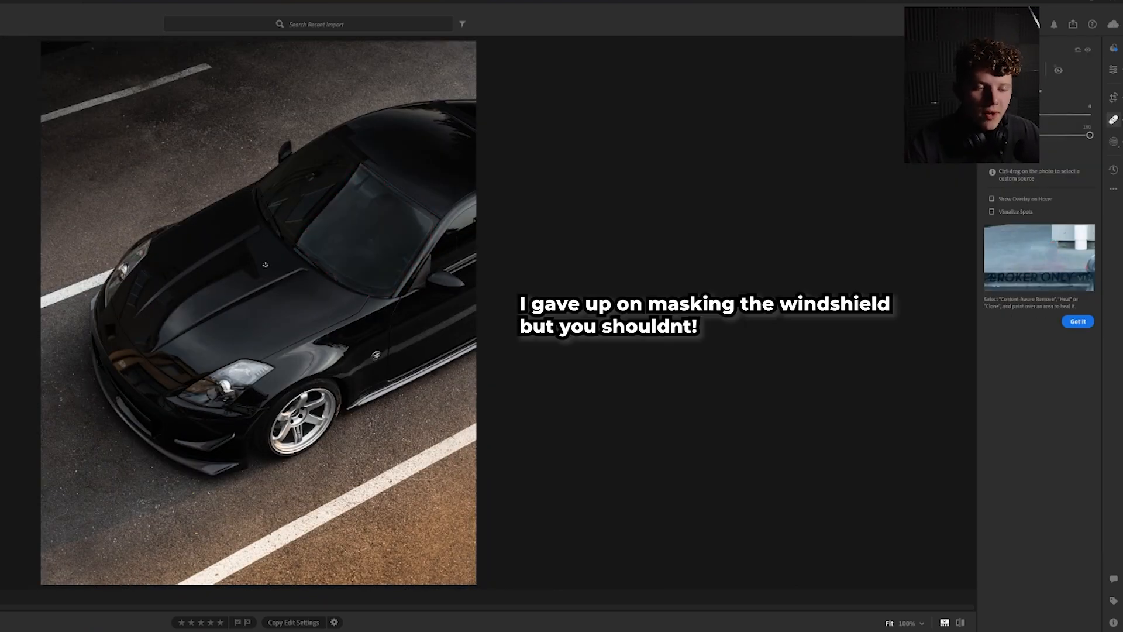
pyautogui.click(1113, 69)
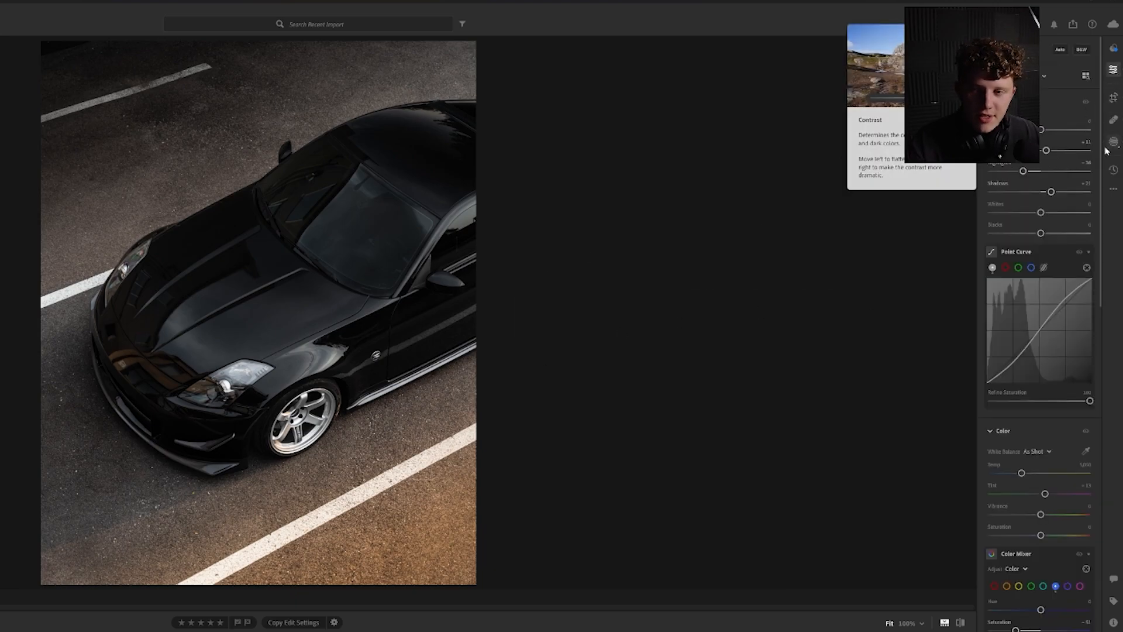
# Color grade the parking lot photo with a faint blue tint in the shadows and a faint orange tint in the highlights, comparing the result
pyautogui.scroll(-5, 1049, 338)
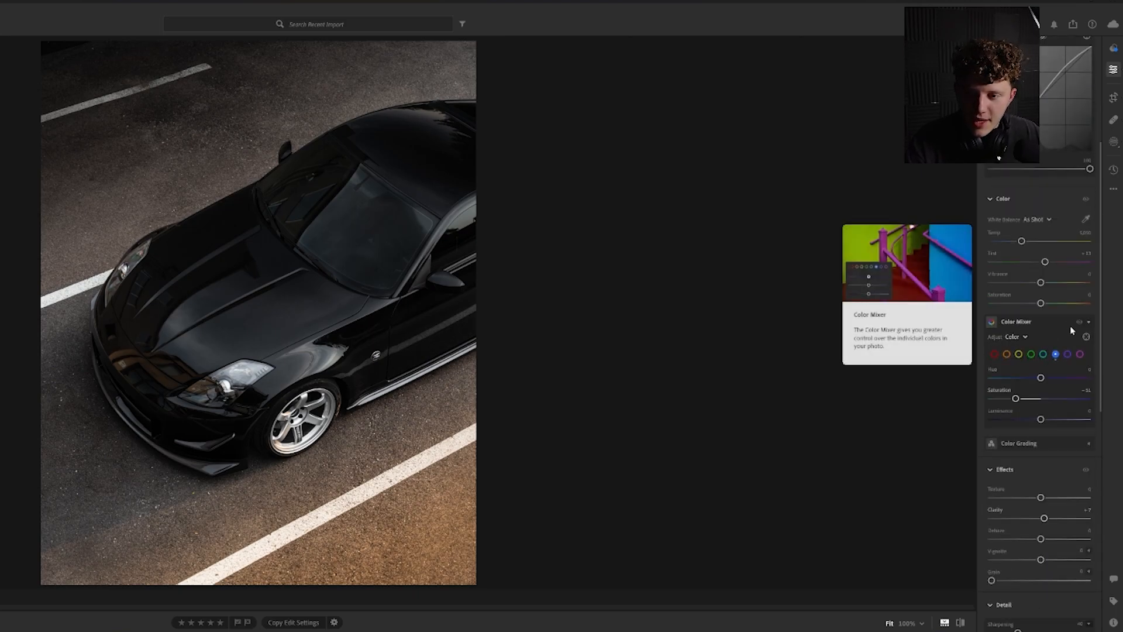
pyautogui.click(1044, 443)
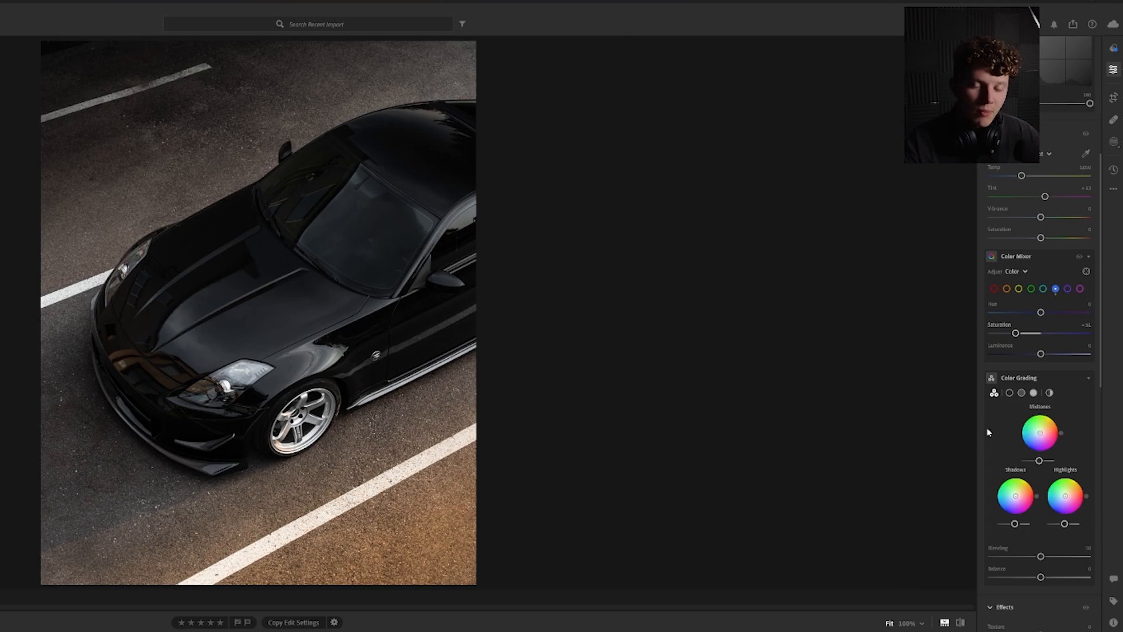
pyautogui.moveTo(1038, 497)
pyautogui.mouseDown()
pyautogui.moveTo(1017, 520)
pyautogui.moveTo(1000, 519)
pyautogui.moveTo(1016, 501)
pyautogui.mouseUp()
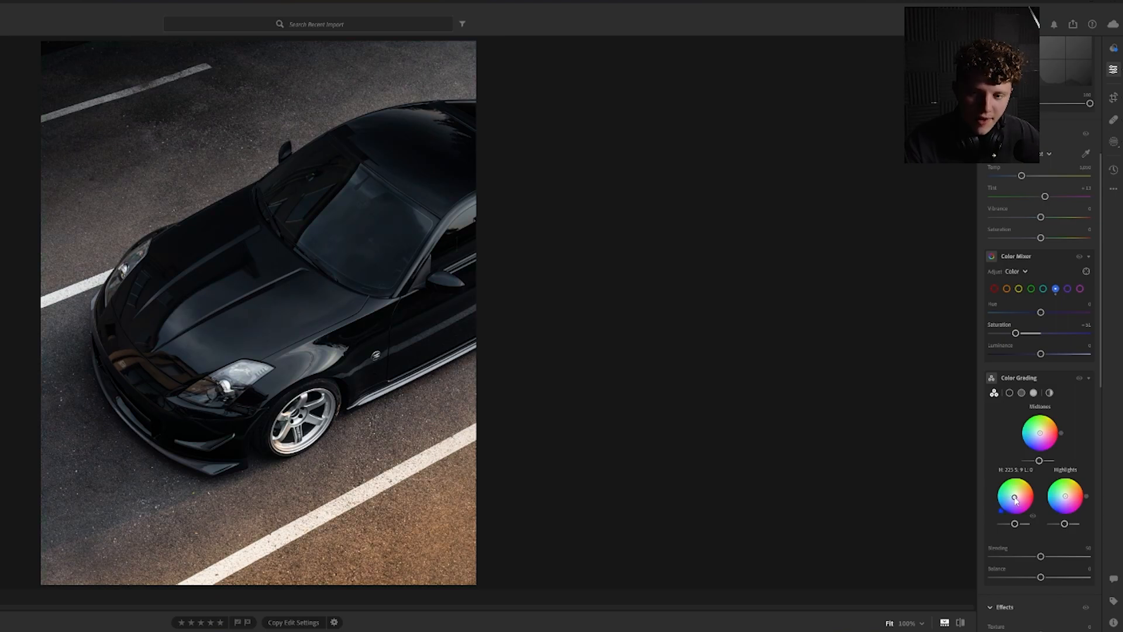
pyautogui.moveTo(1002, 514); pyautogui.dragTo(1003, 512)
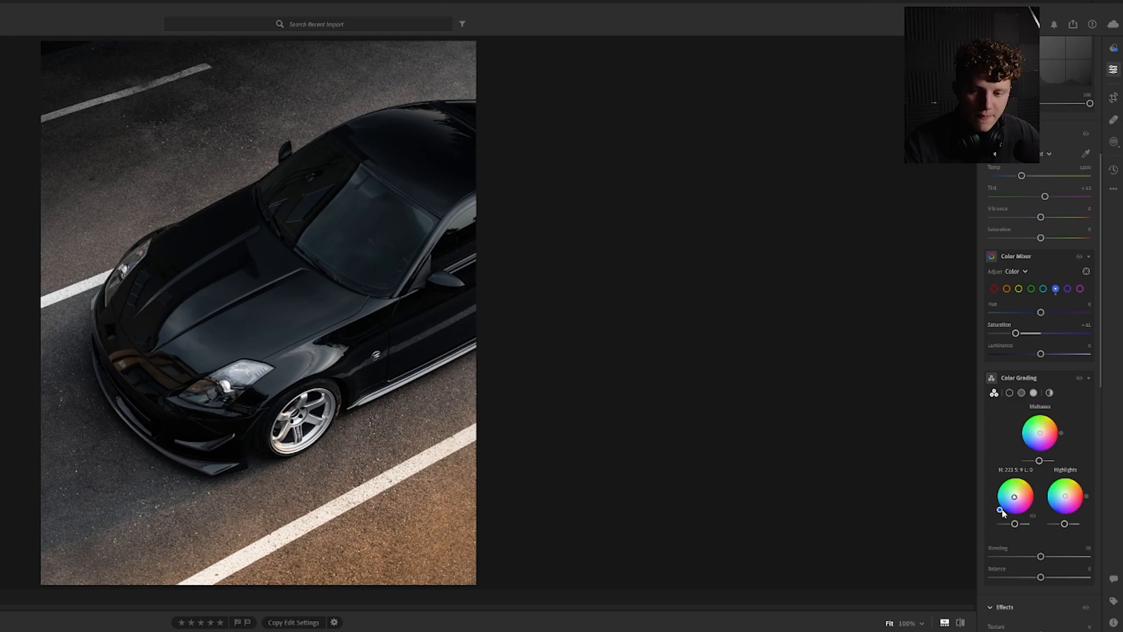
pyautogui.moveTo(1072, 502); pyautogui.dragTo(1069, 498)
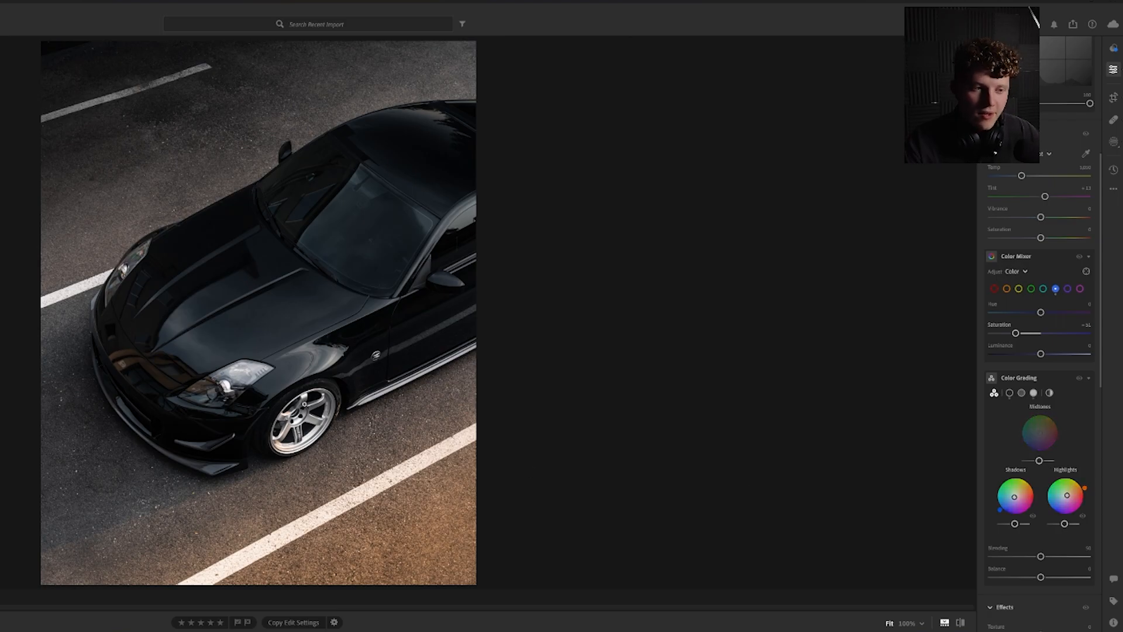
pyautogui.click(1080, 379)
pyautogui.click(1081, 379)
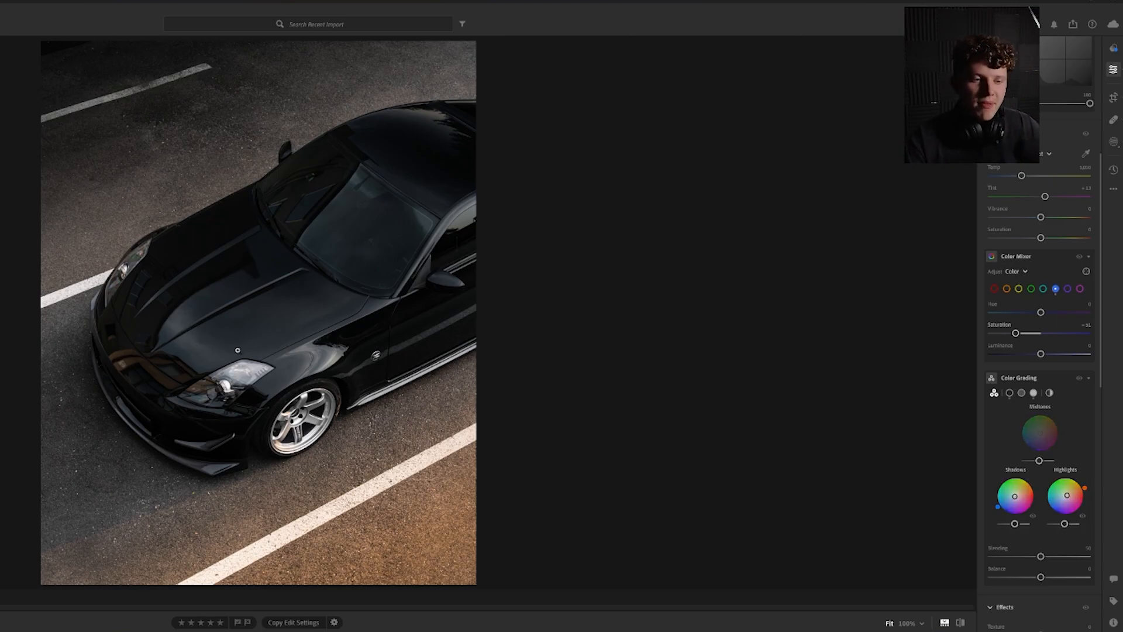
pyautogui.click(345, 412)
pyautogui.click(518, 356)
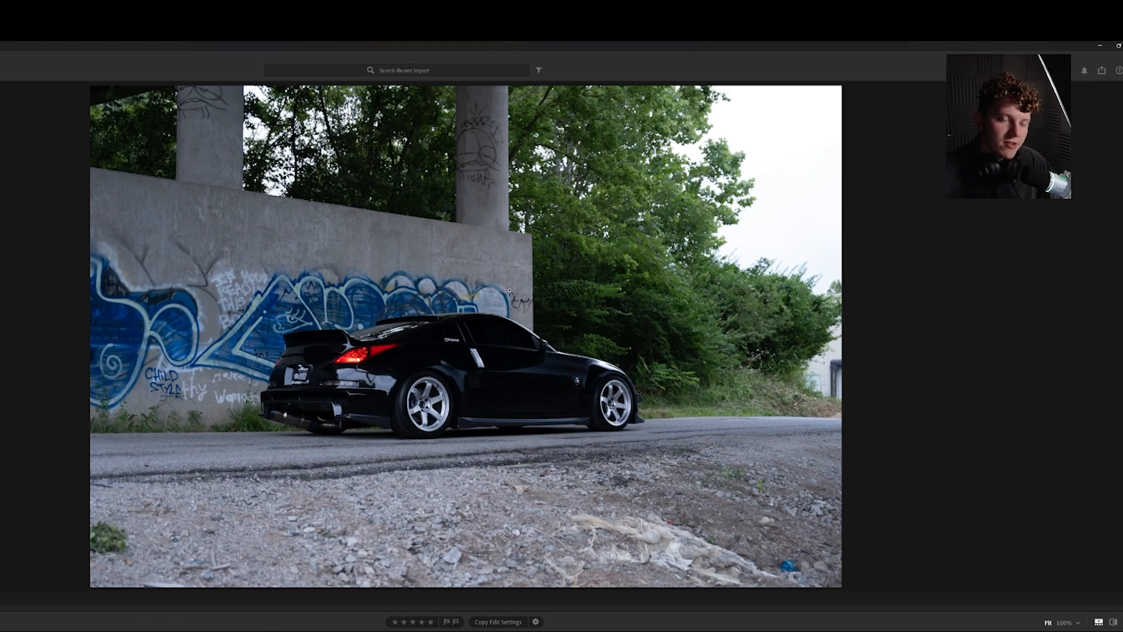
# Examine the black car's bodywork, rear side and wheels at full size in the graffiti wall photo
pyautogui.click(444, 379)
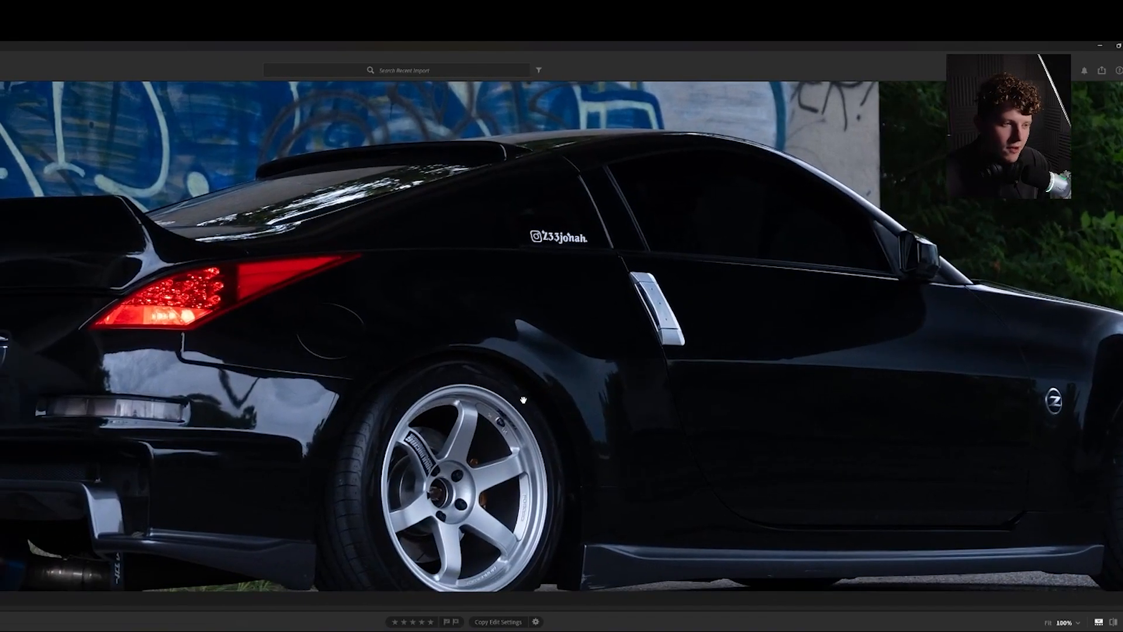
pyautogui.moveTo(226, 354); pyautogui.dragTo(271, 364)
pyautogui.click(285, 366)
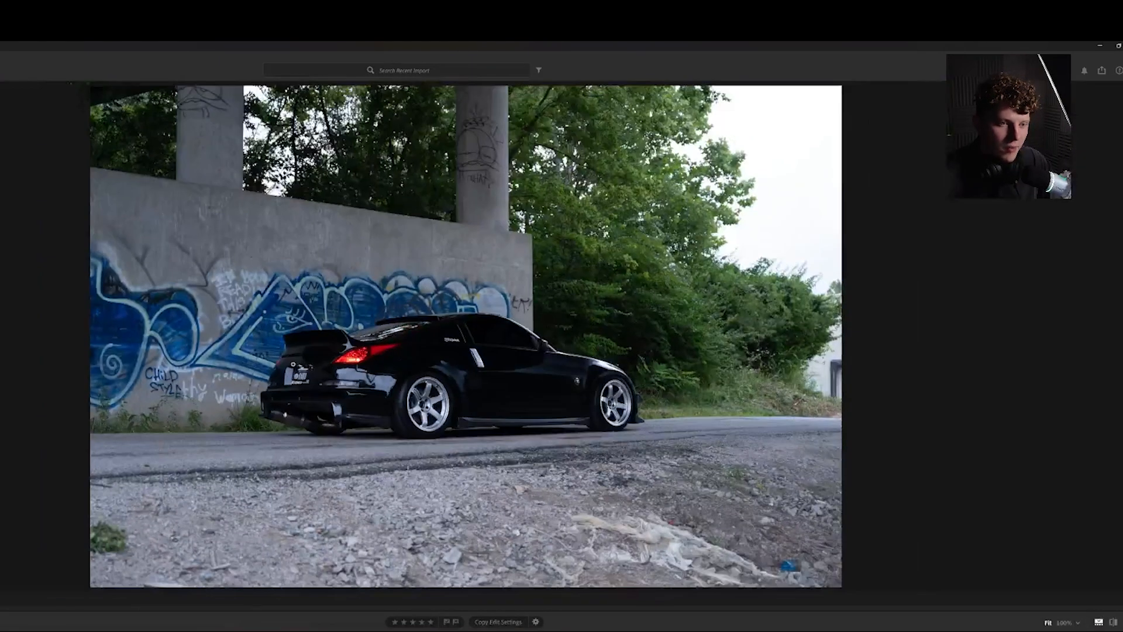
pyautogui.click(450, 344)
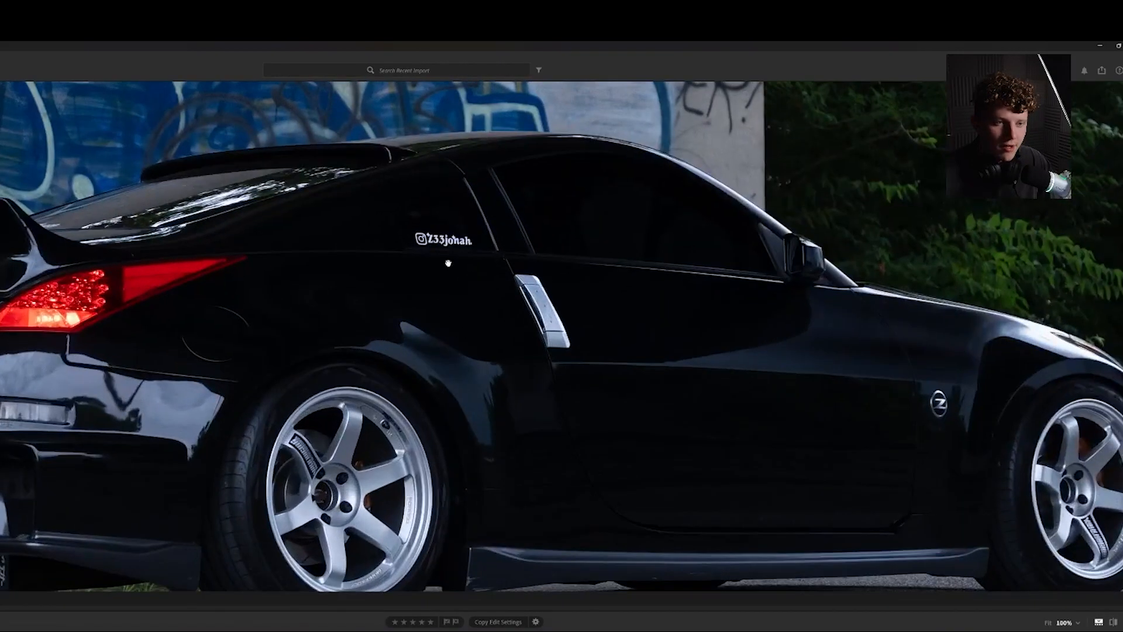
pyautogui.click(443, 269)
pyautogui.click(442, 269)
pyautogui.click(459, 454)
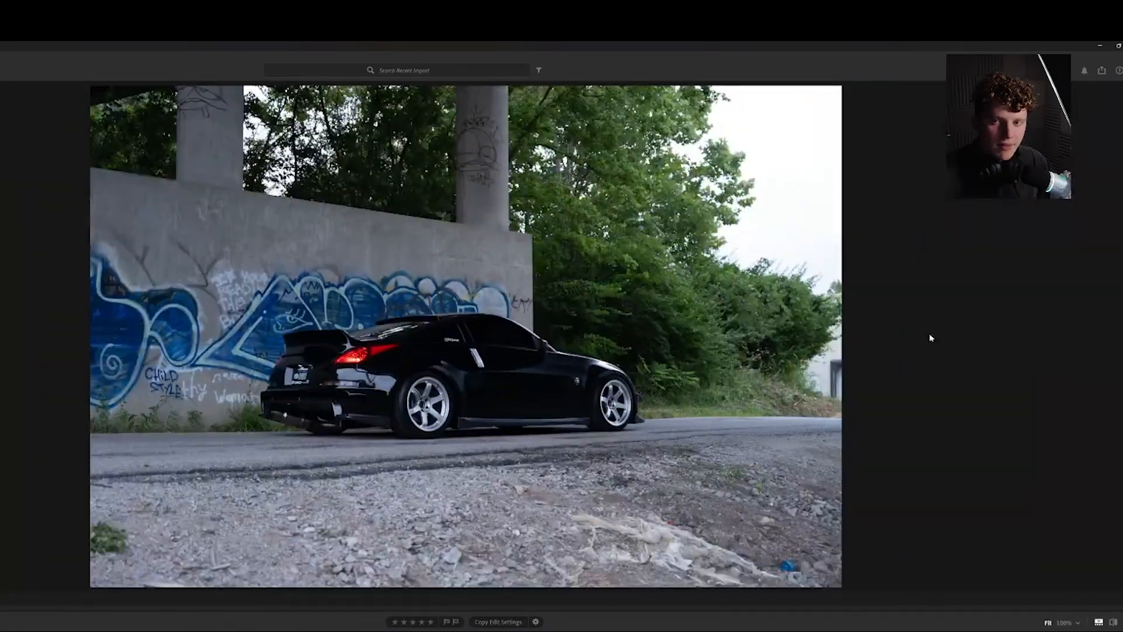
# Shape the graffiti wall photo's point curve into a gentle S-curve with lowered shadows, raised highlights and a slightly lifted black point
pyautogui.press('e')
pyautogui.scroll(2, 1039, 221)
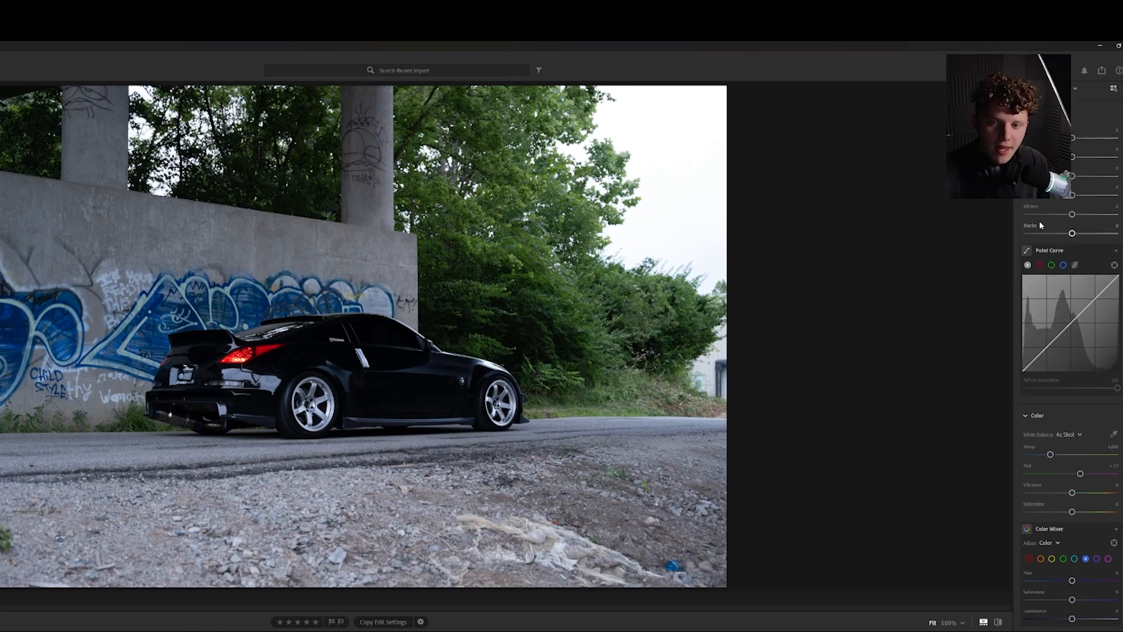
pyautogui.moveTo(1047, 347); pyautogui.dragTo(1048, 353)
pyautogui.click(1096, 298)
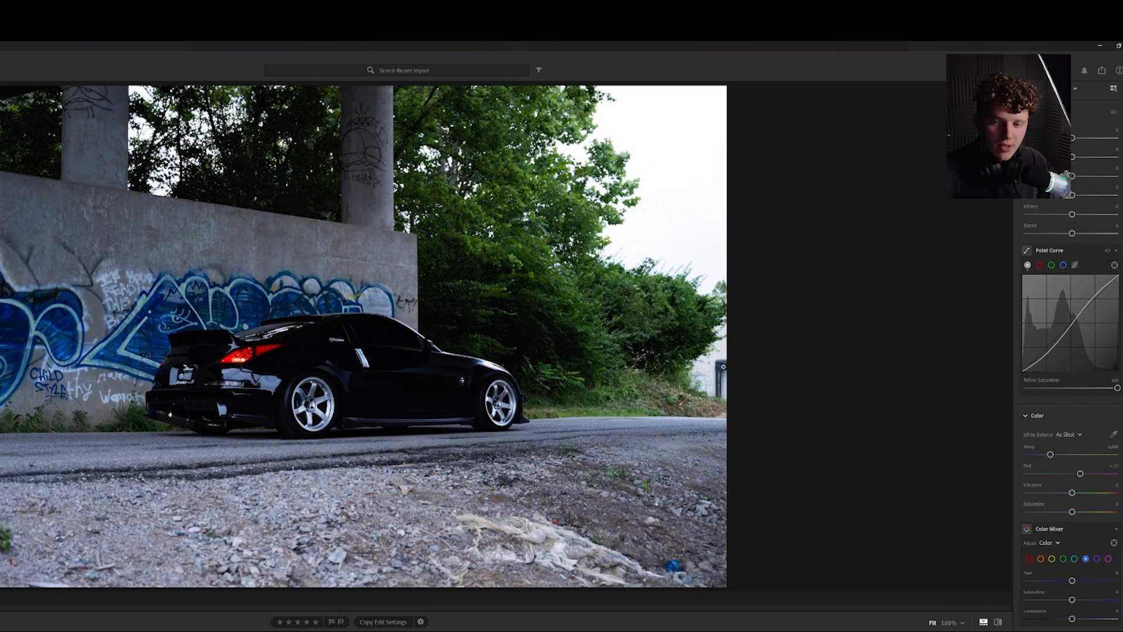
pyautogui.moveTo(1023, 371); pyautogui.dragTo(1011, 369)
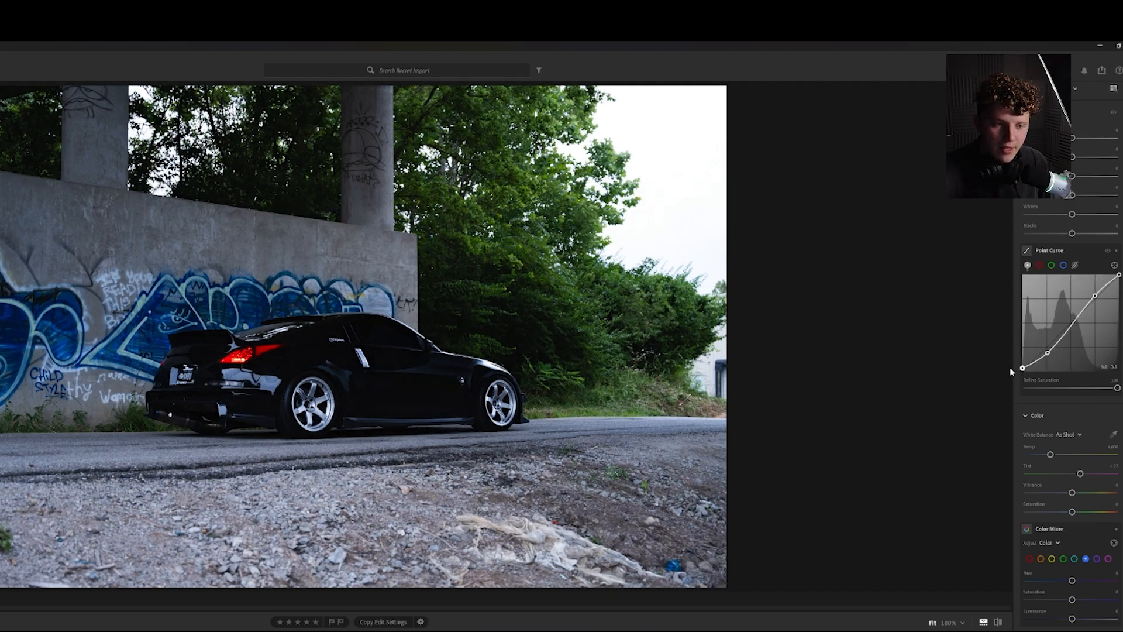
# Reduce the blue saturation in the Color Mixer to about -50 to neutralise the blue cast on the car, checking it up close
pyautogui.scroll(-3, 1053, 363)
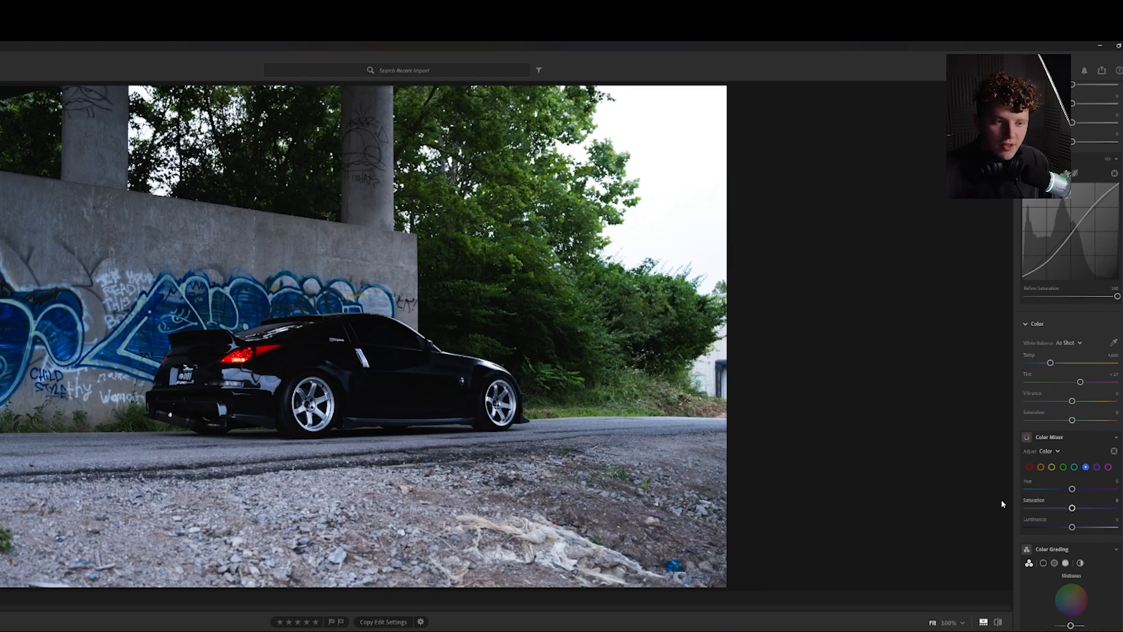
pyautogui.click(392, 375)
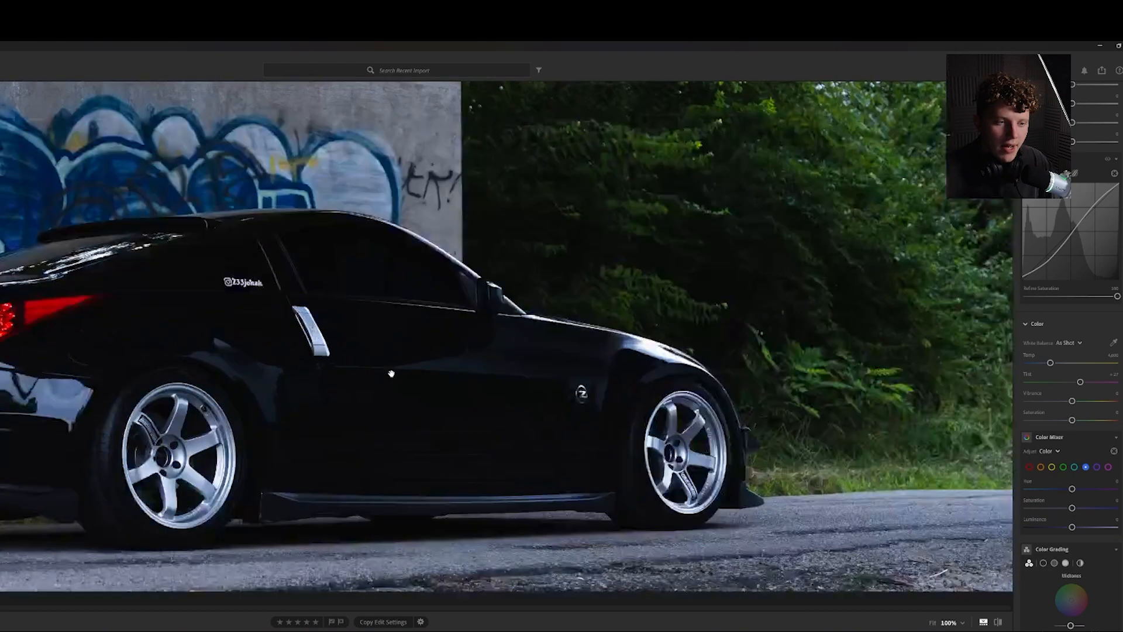
pyautogui.click(393, 373)
pyautogui.moveTo(1071, 508); pyautogui.dragTo(1055, 509)
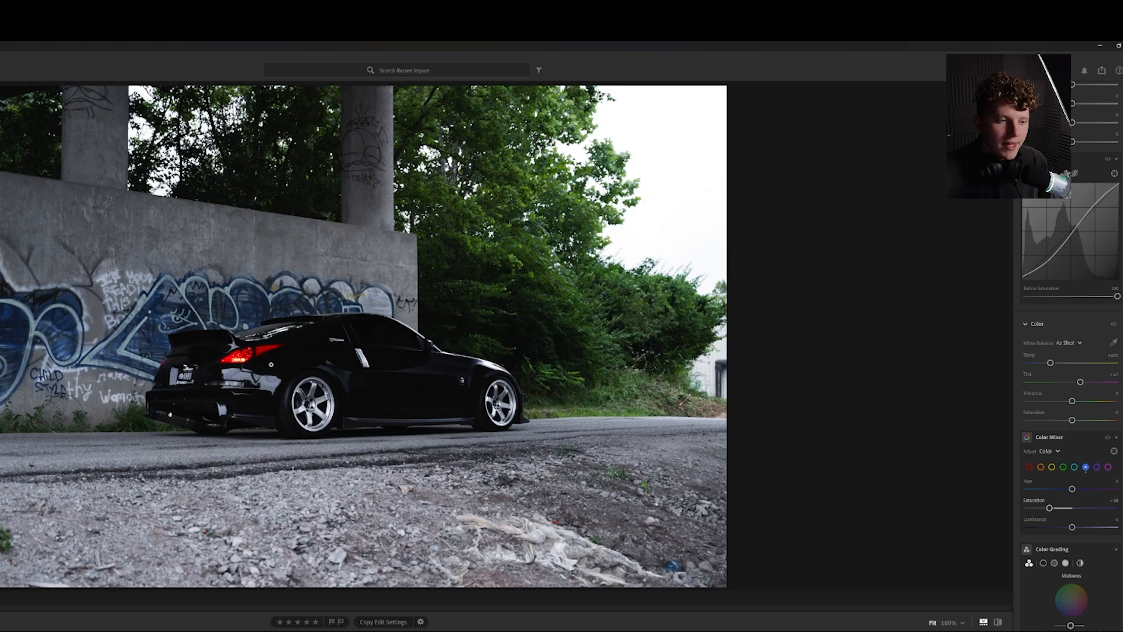
pyautogui.click(338, 394)
pyautogui.click(339, 395)
pyautogui.click(134, 323)
pyautogui.click(134, 323)
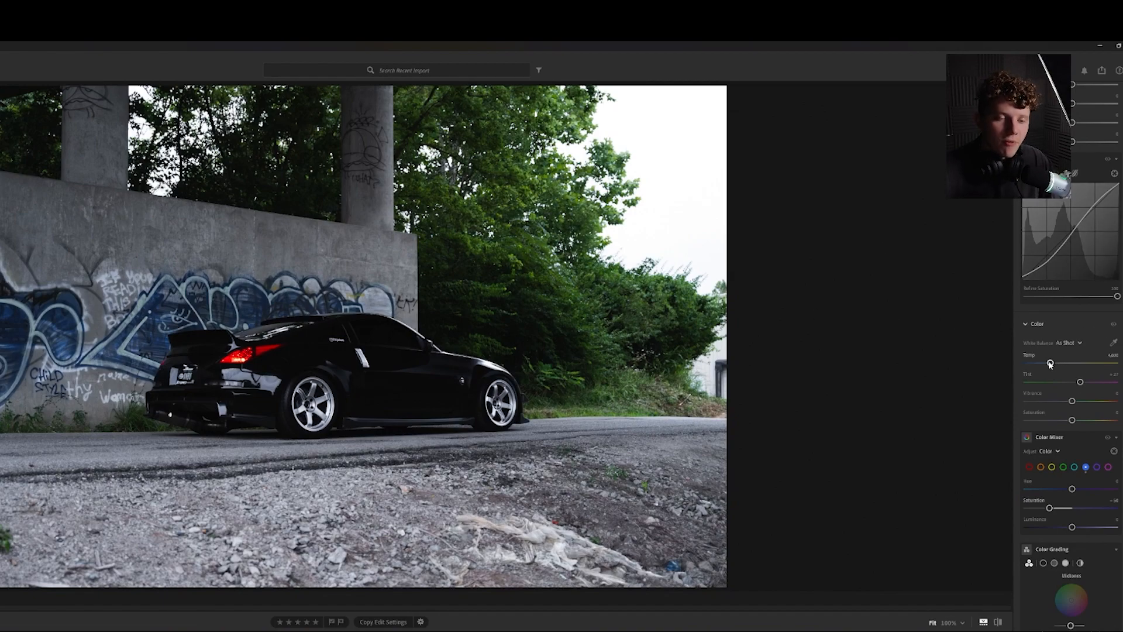
# Warm the white balance temperature to about 5,460, shift the green hue toward yellow and lower the green saturation
pyautogui.moveTo(1050, 364); pyautogui.dragTo(1056, 365)
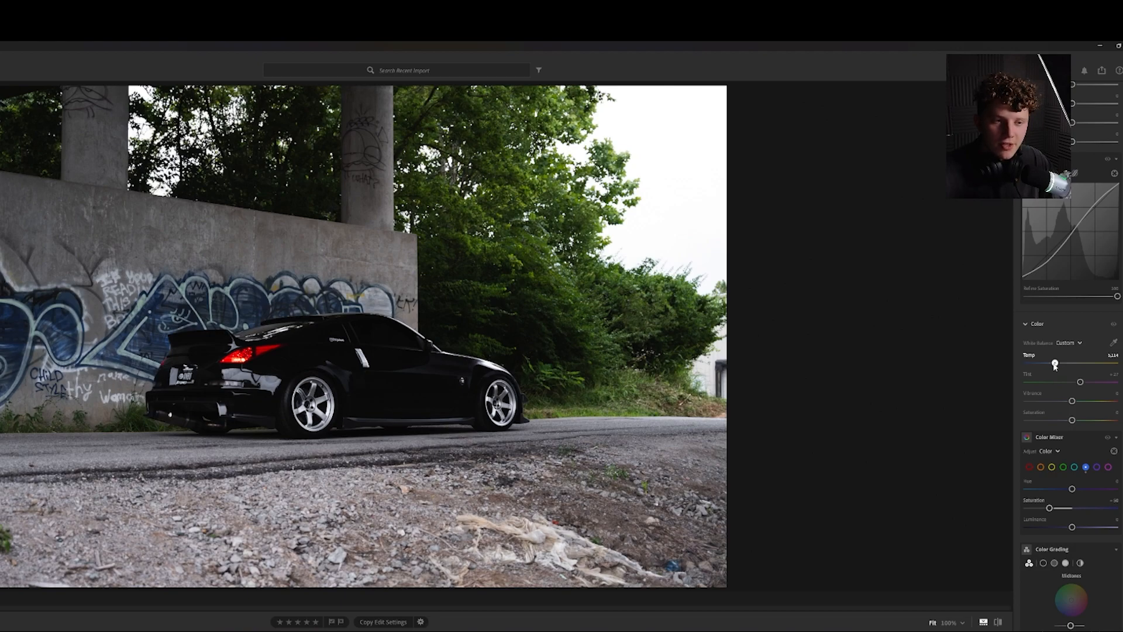
pyautogui.moveTo(1057, 366); pyautogui.dragTo(1054, 371)
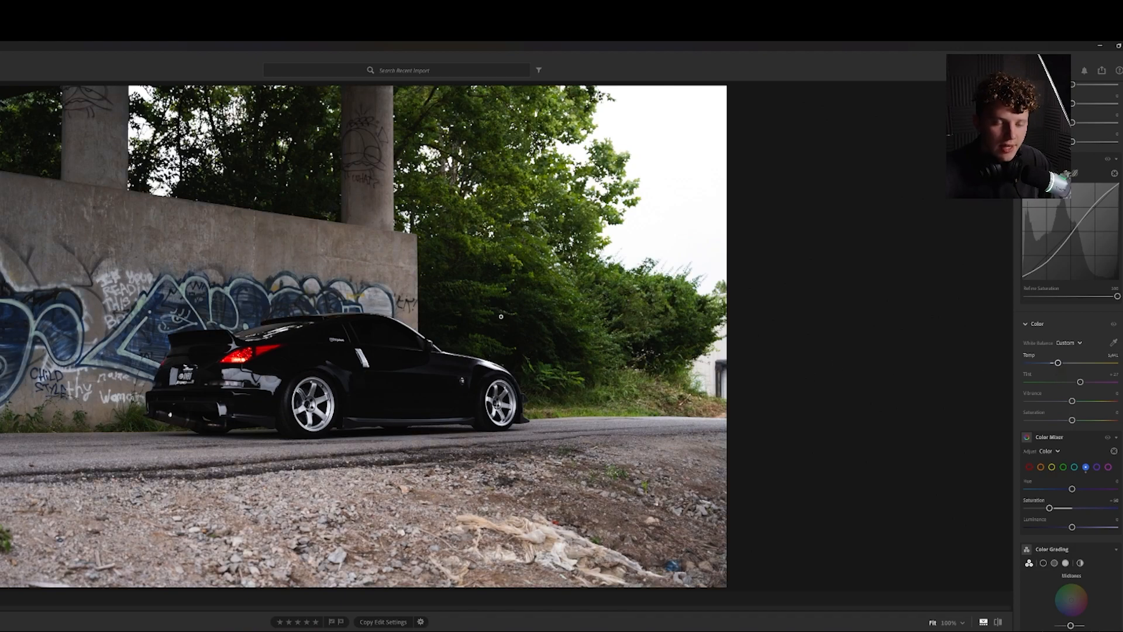
pyautogui.scroll(-2, 1046, 409)
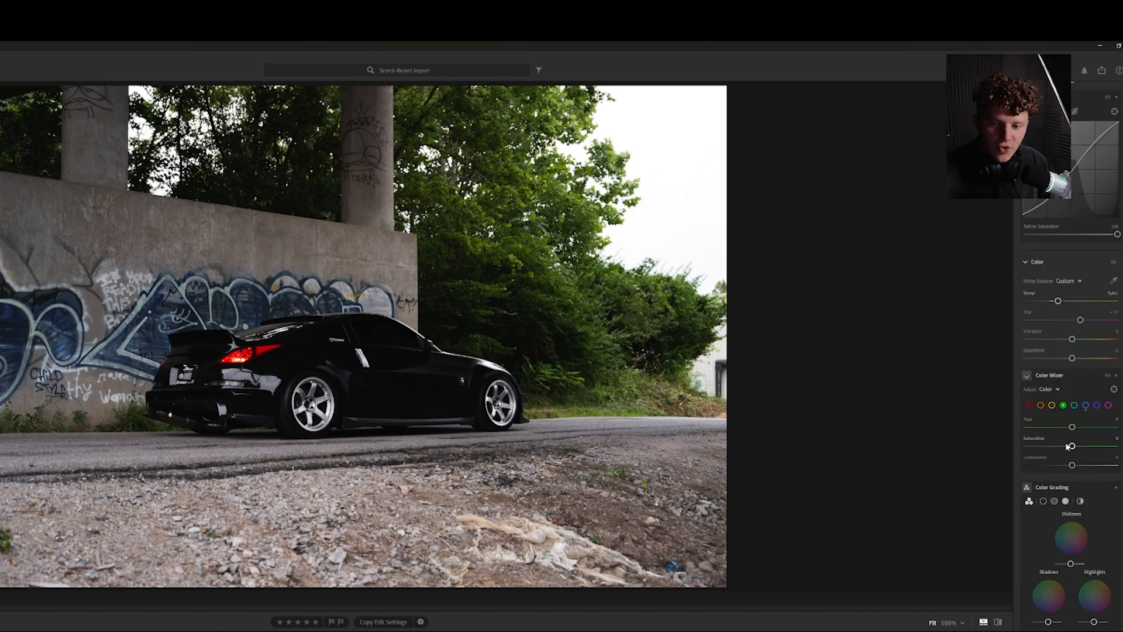
pyautogui.moveTo(1072, 446); pyautogui.dragTo(1051, 427)
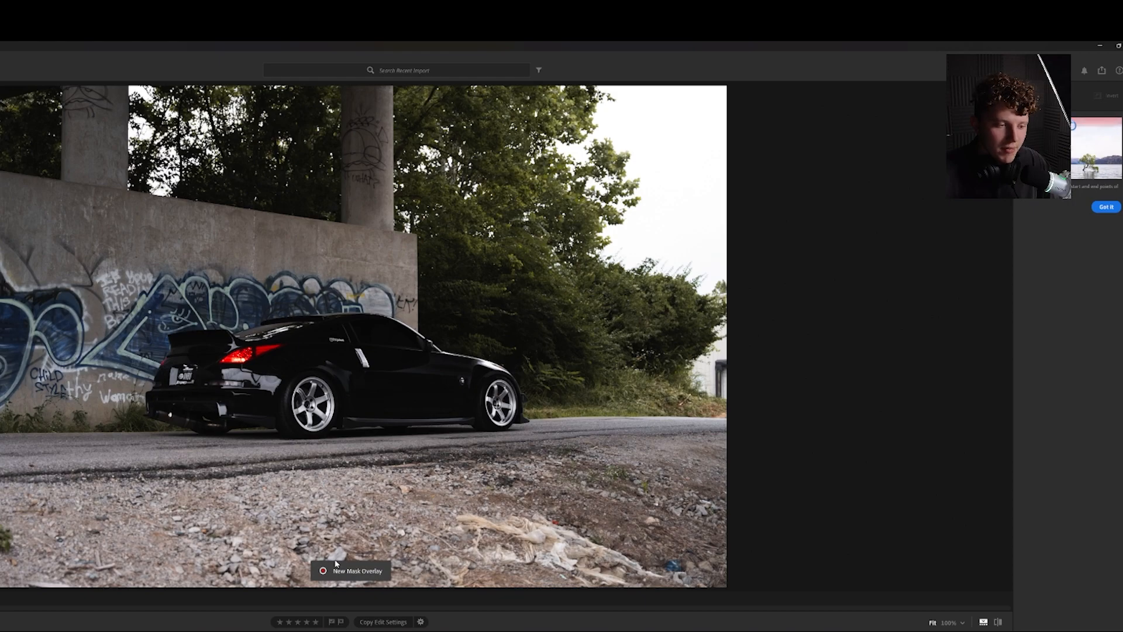
# Add a linear gradient mask over the gravel foreground with exposure -2.72 and clarity +51
pyautogui.moveTo(339, 563); pyautogui.dragTo(342, 417)
pyautogui.moveTo(1072, 192); pyautogui.dragTo(1056, 193)
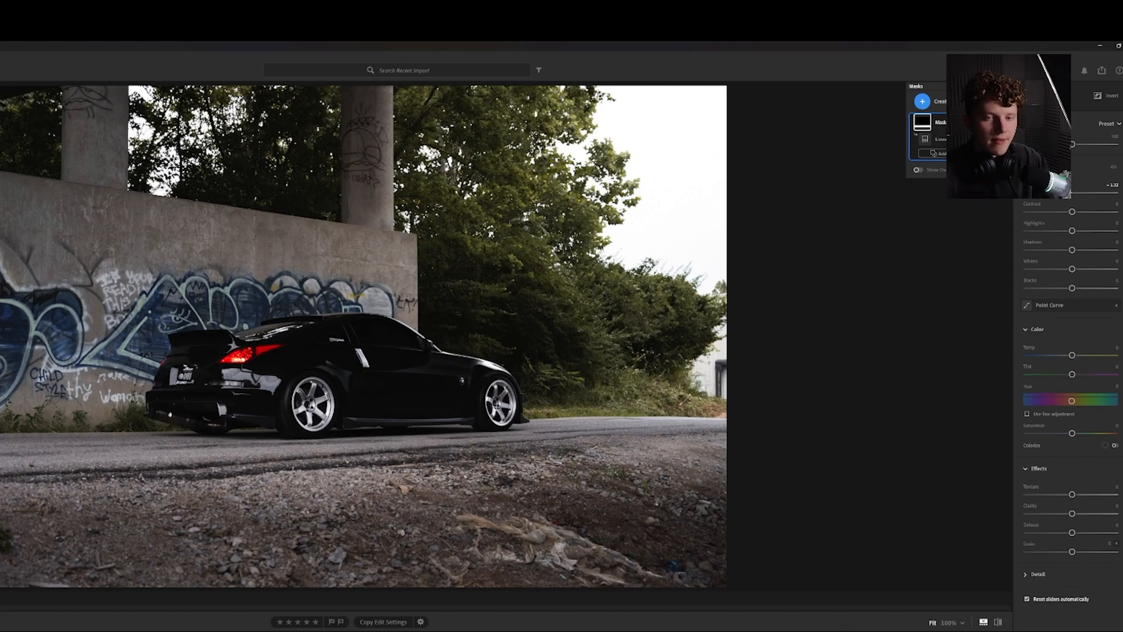
pyautogui.moveTo(1073, 513); pyautogui.dragTo(1097, 515)
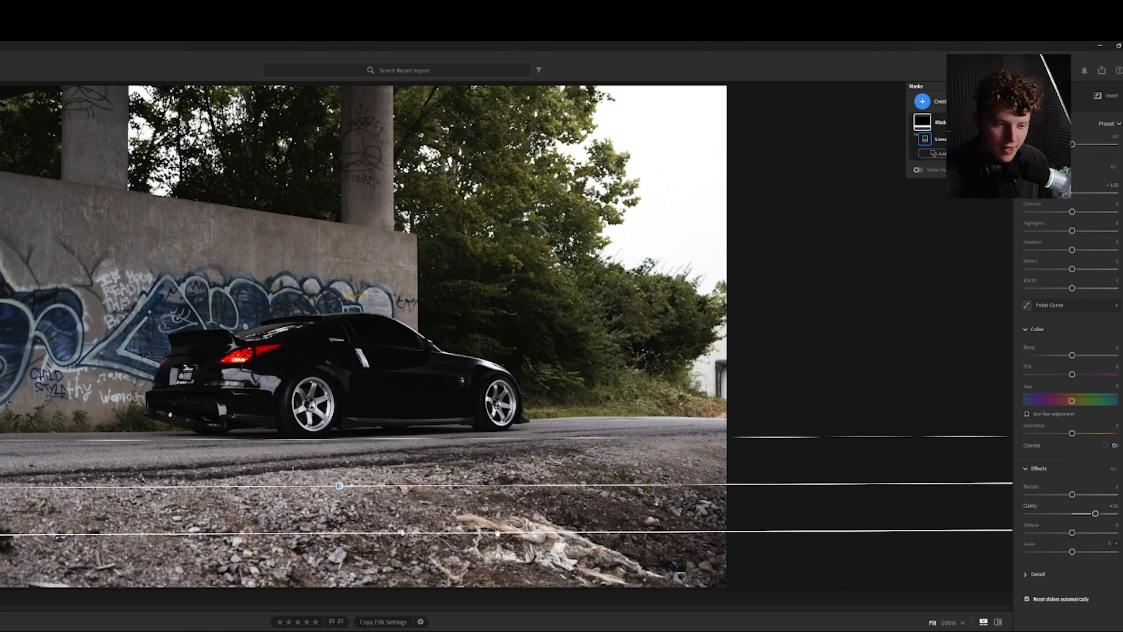
pyautogui.moveTo(1057, 193); pyautogui.dragTo(1040, 193)
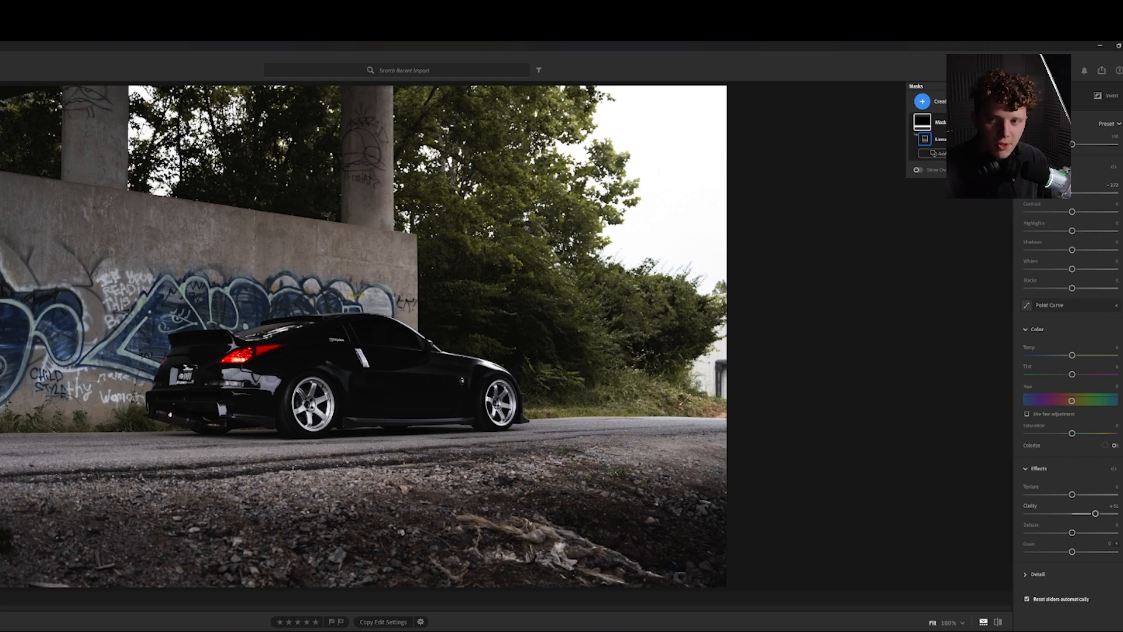
# Crop the photo slightly tighter around the car, trimming part of the gravel foreground and the outer sides
pyautogui.press('c')
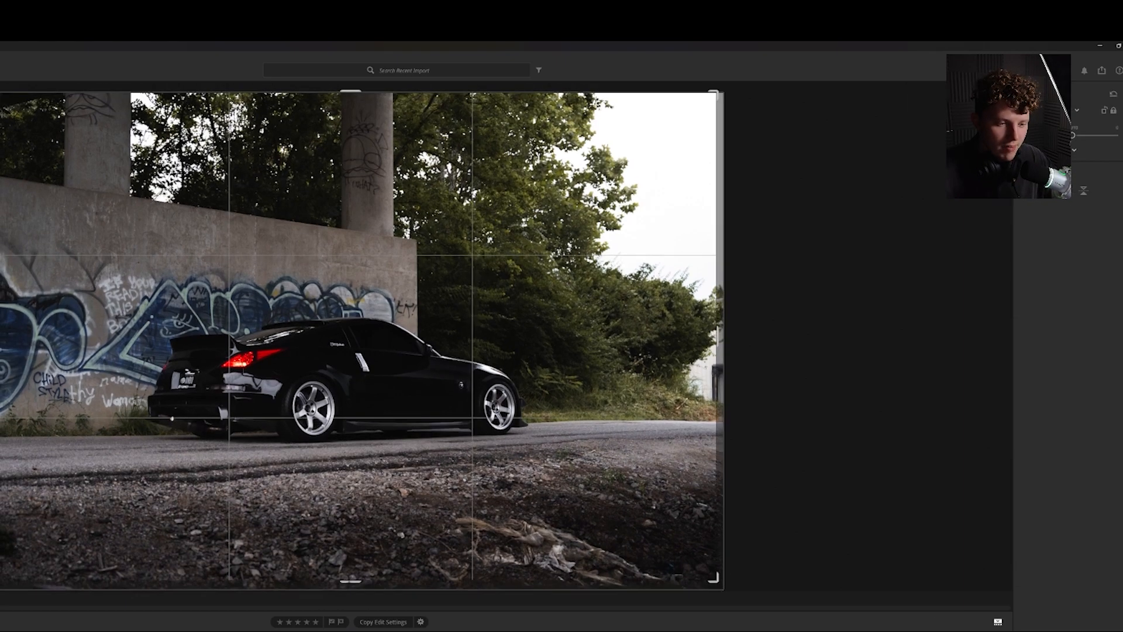
pyautogui.moveTo(351, 576); pyautogui.dragTo(351, 560)
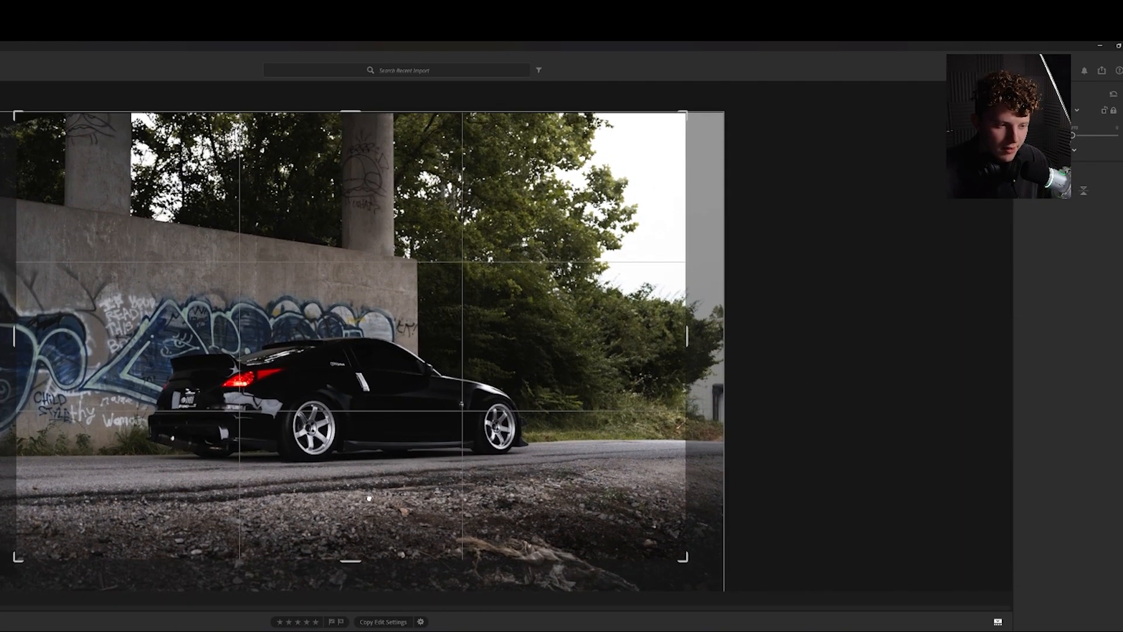
pyautogui.press('Return')
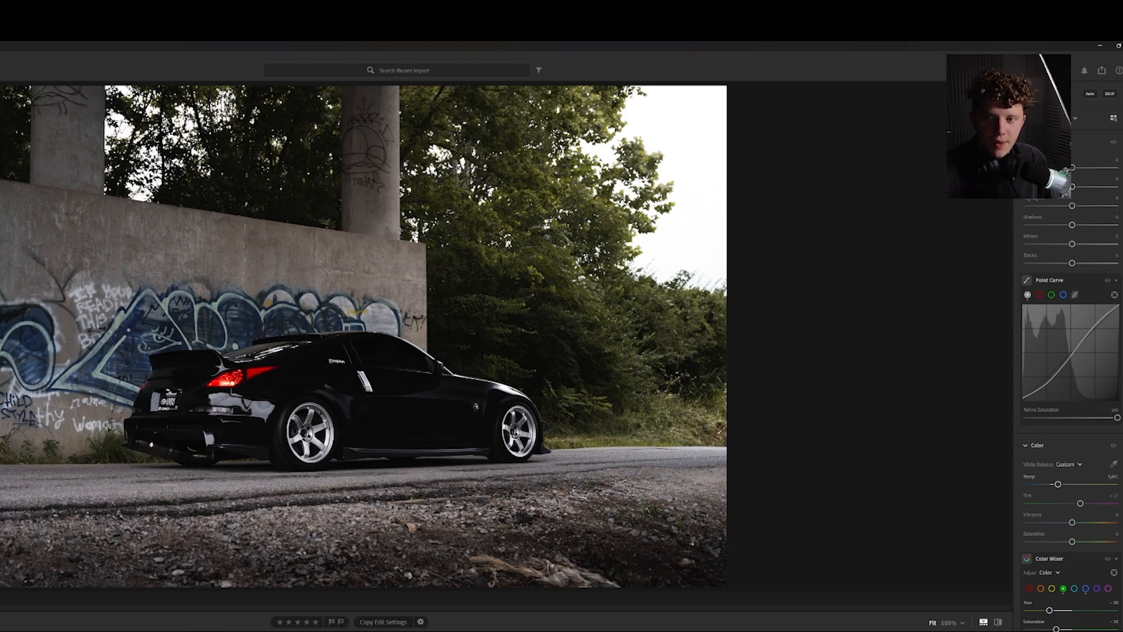
# Add a large radial gradient mask over the bright sky beside the trees with temp +52, dehaze -54 and clarity -53
pyautogui.press('m')
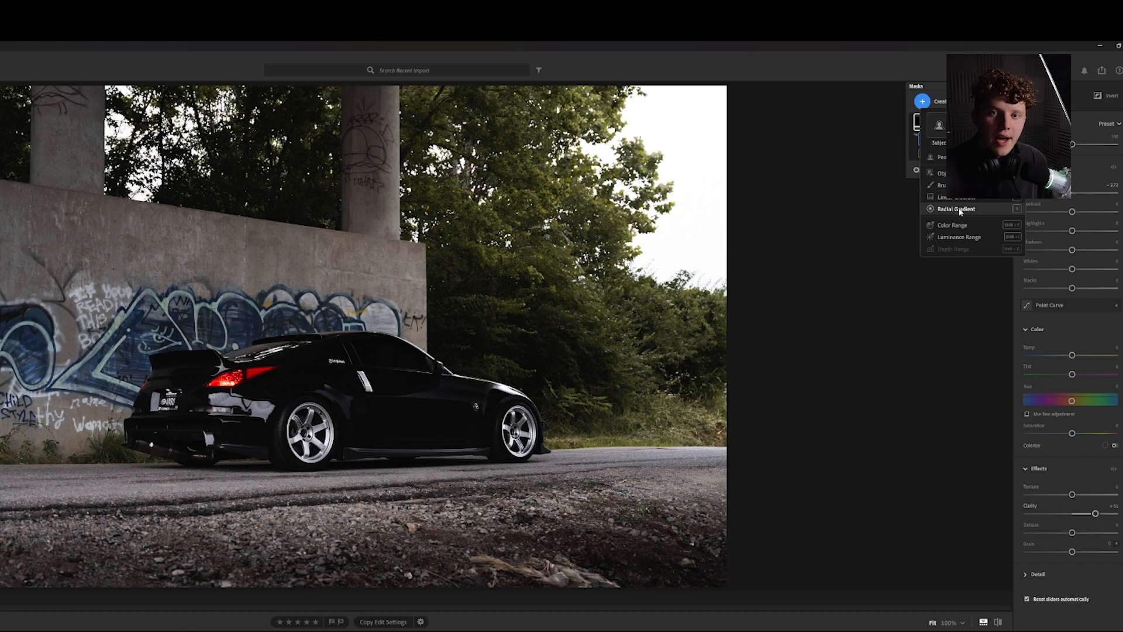
pyautogui.click(955, 210)
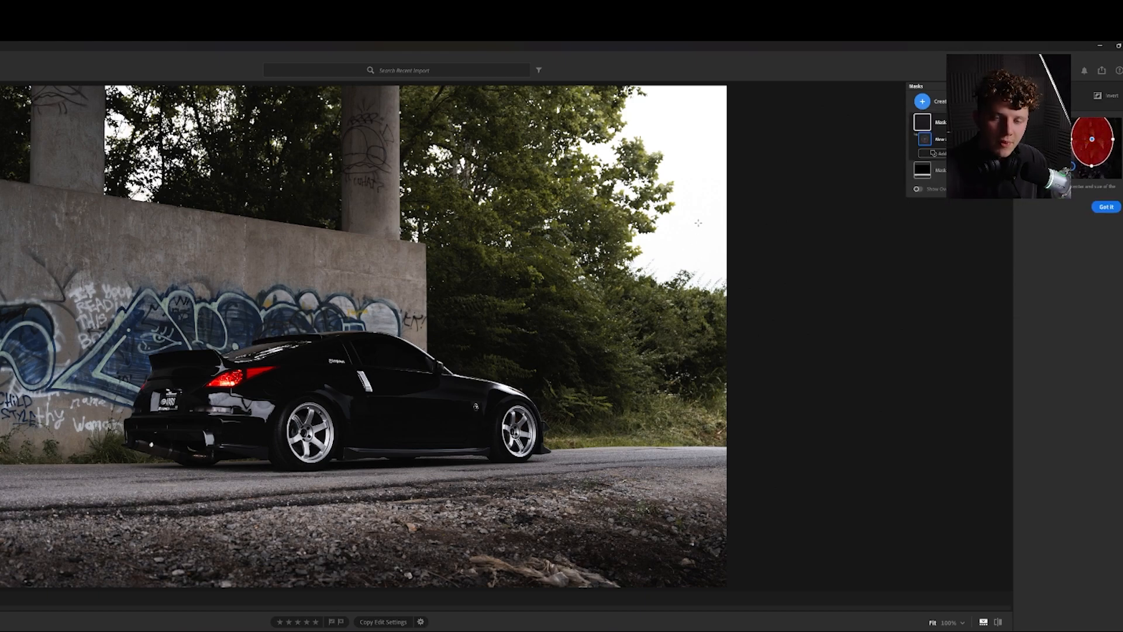
pyautogui.click(716, 131)
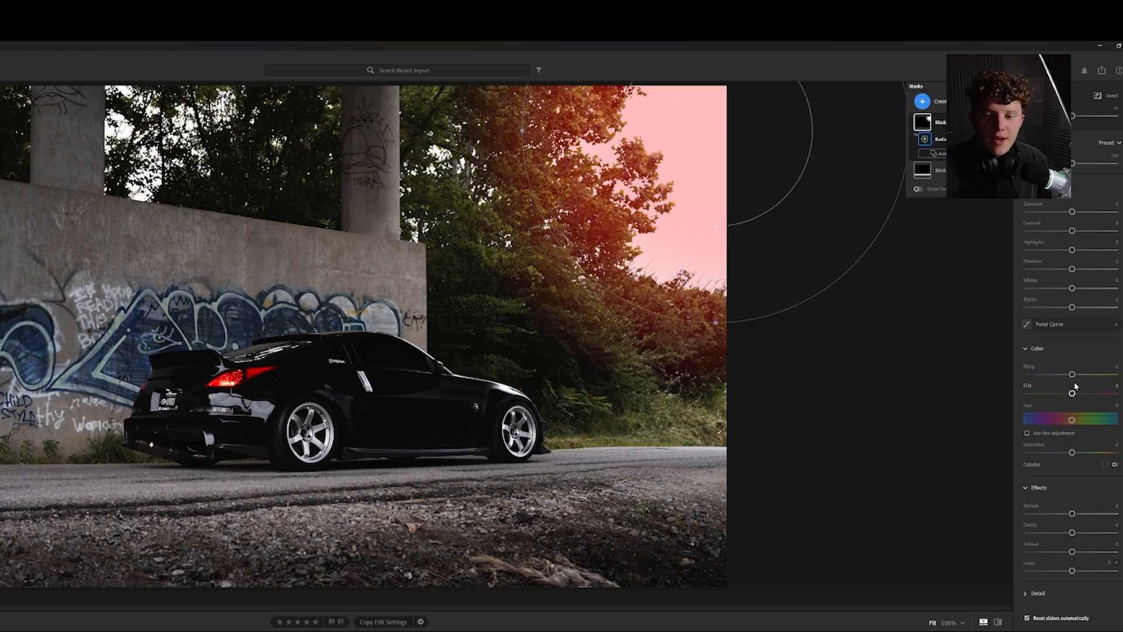
pyautogui.moveTo(1079, 373); pyautogui.dragTo(1096, 378)
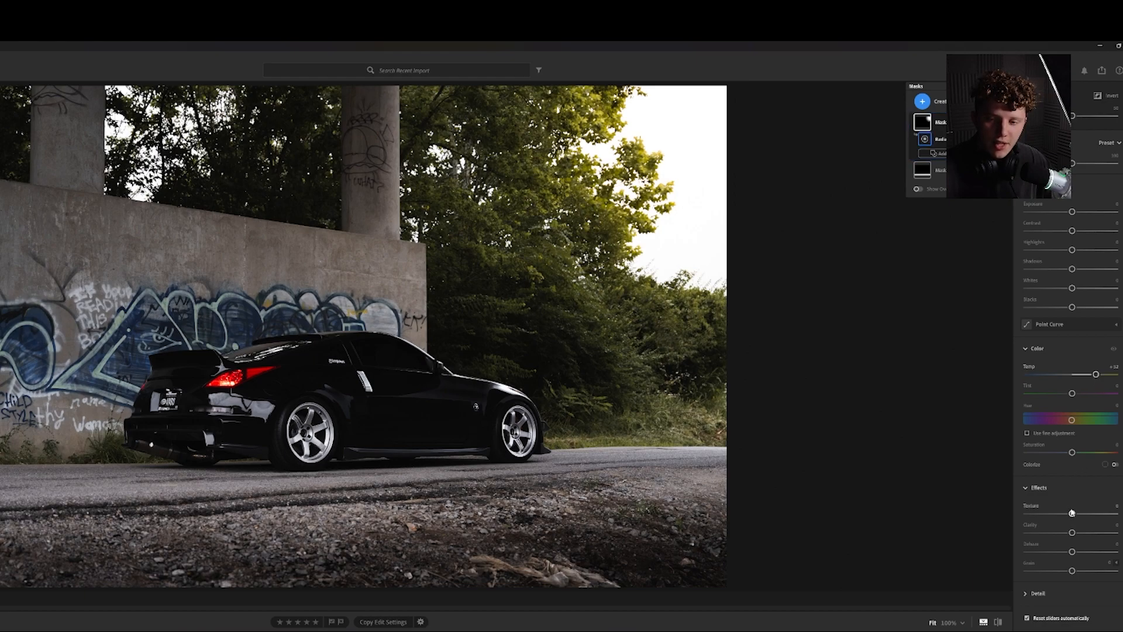
pyautogui.moveTo(1072, 552); pyautogui.dragTo(1044, 554)
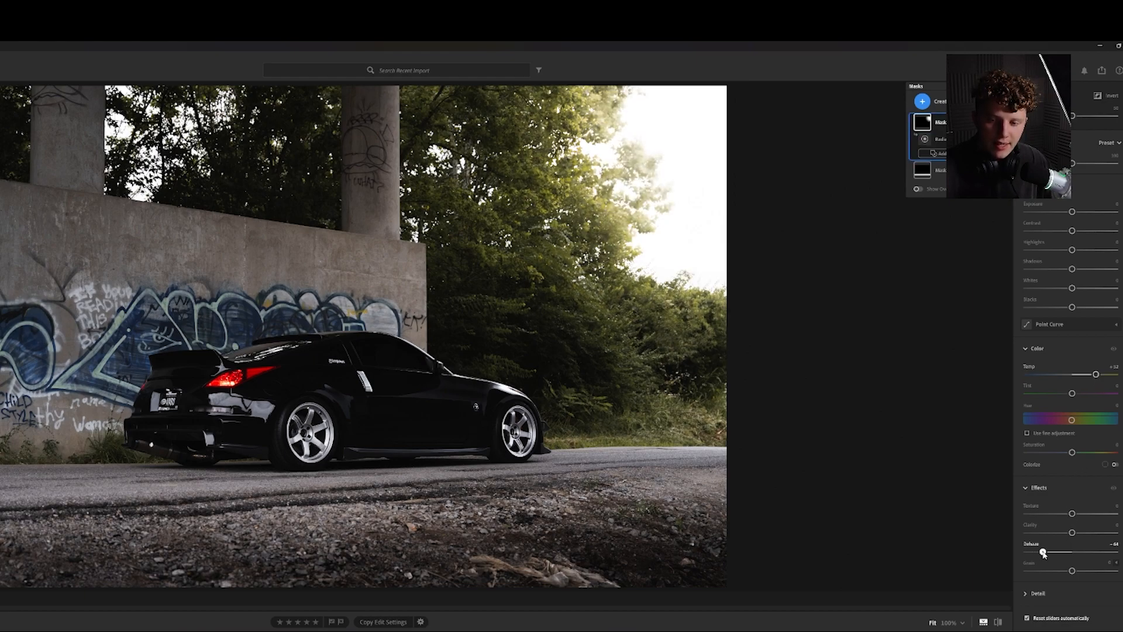
pyautogui.click(1050, 533)
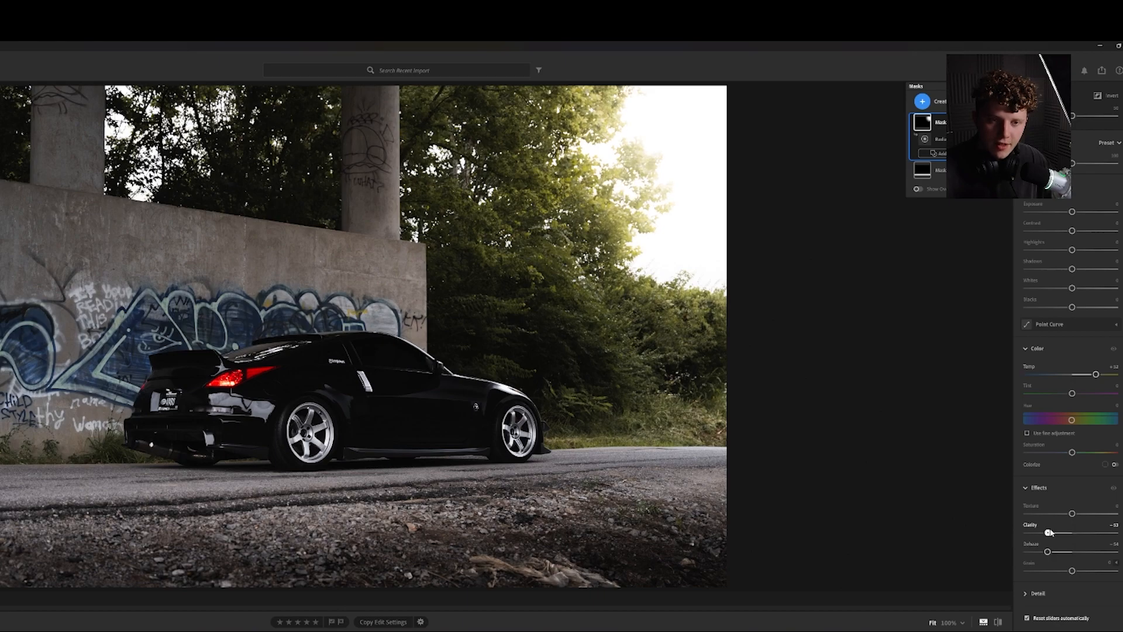
pyautogui.moveTo(696, 150); pyautogui.dragTo(738, 196)
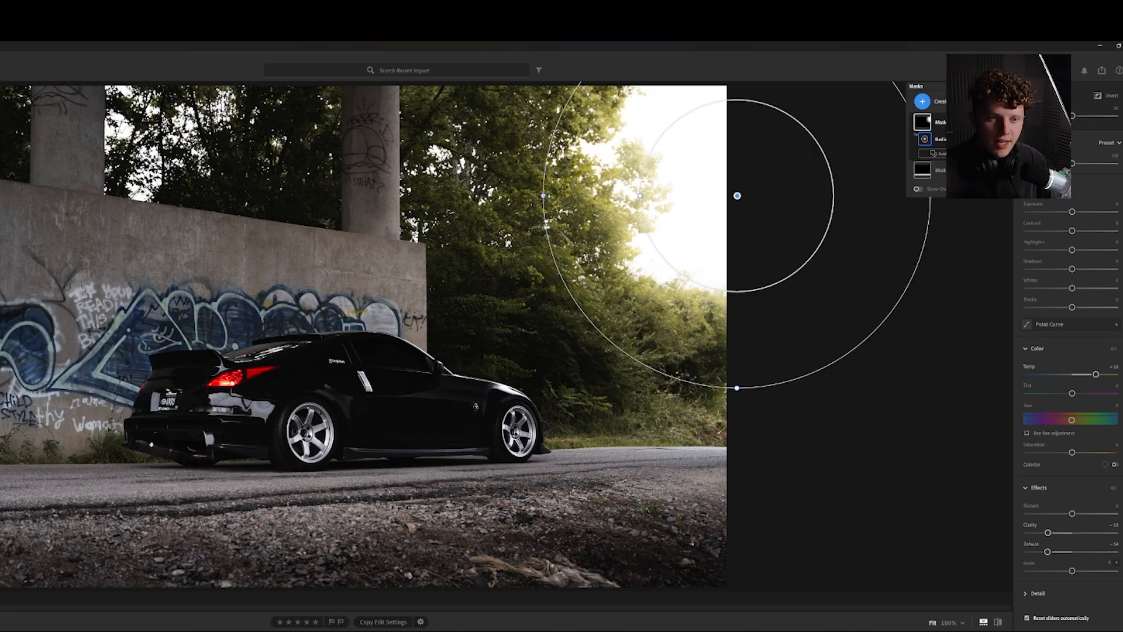
# Narrow the radial mask over the bright sky and duplicate it, placing a rotated copy over the sky gap beside the treetops
pyautogui.moveTo(545, 196); pyautogui.dragTo(605, 196)
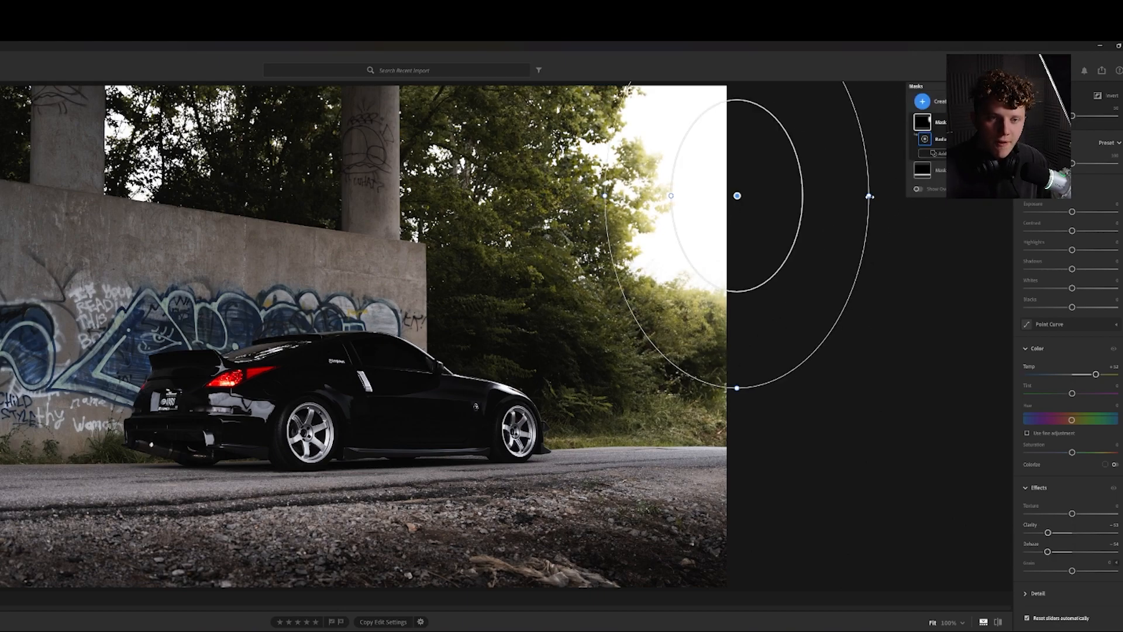
pyautogui.moveTo(870, 196); pyautogui.dragTo(854, 197)
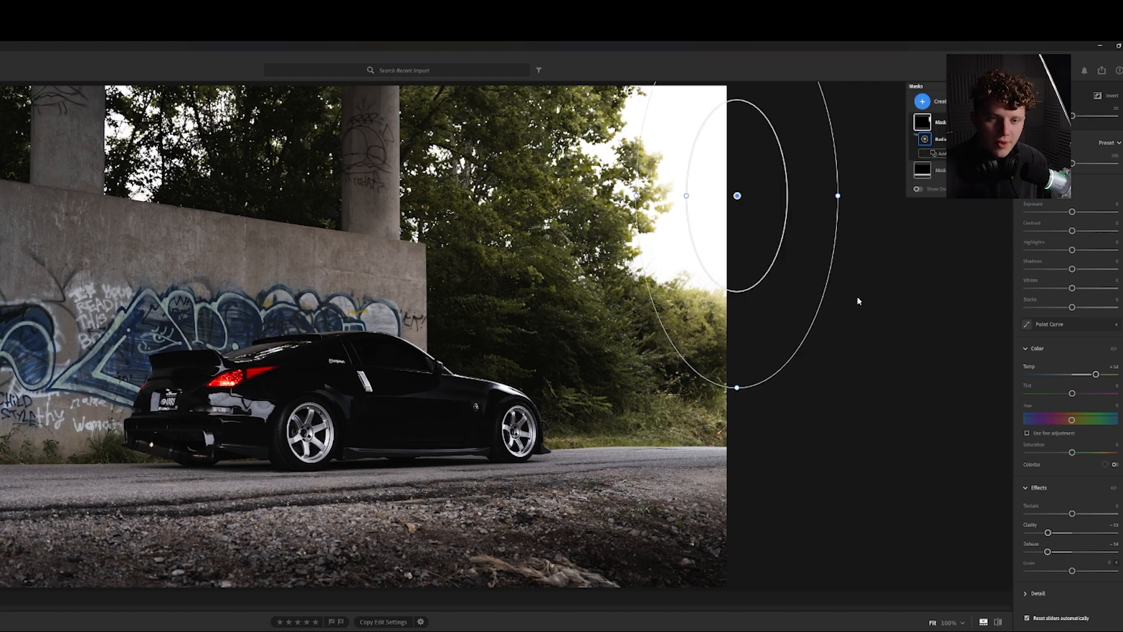
pyautogui.moveTo(737, 388); pyautogui.dragTo(578, 326)
pyautogui.moveTo(733, 202); pyautogui.dragTo(688, 70)
pyautogui.rightClick(792, 181)
pyautogui.click(847, 218)
pyautogui.moveTo(641, 163)
pyautogui.mouseDown()
pyautogui.moveTo(642, 146)
pyautogui.moveTo(642, 156)
pyautogui.mouseUp()
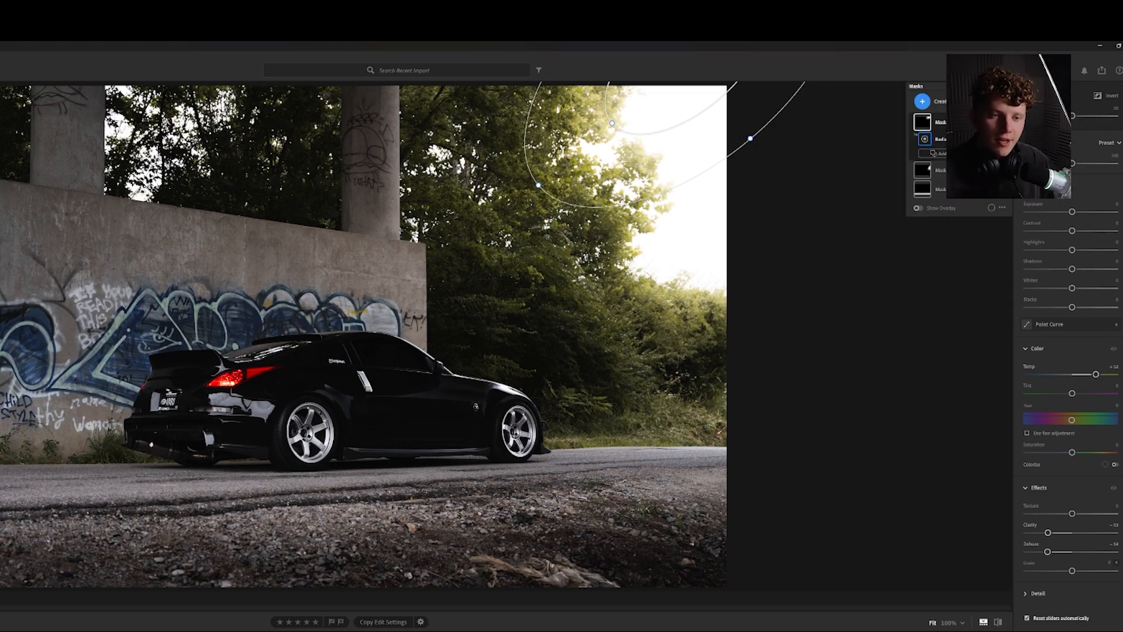
# Recompose the crop by shifting the photo slightly to the right within the frame
pyautogui.press('e')
pyautogui.press('c')
pyautogui.moveTo(374, 428); pyautogui.dragTo(385, 428)
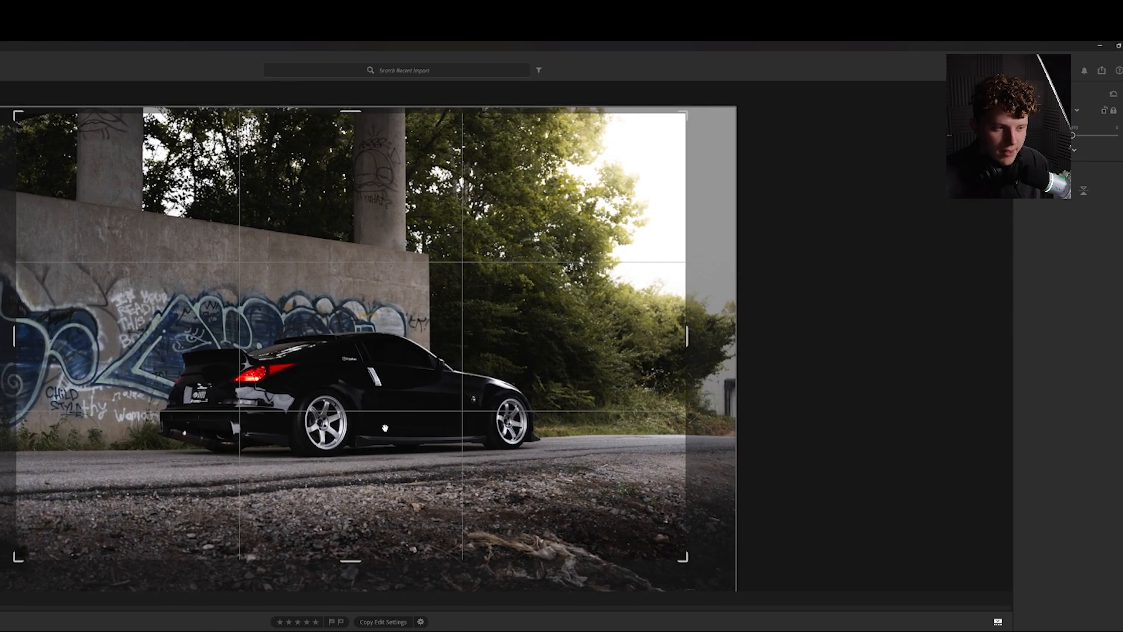
pyautogui.press('Return')
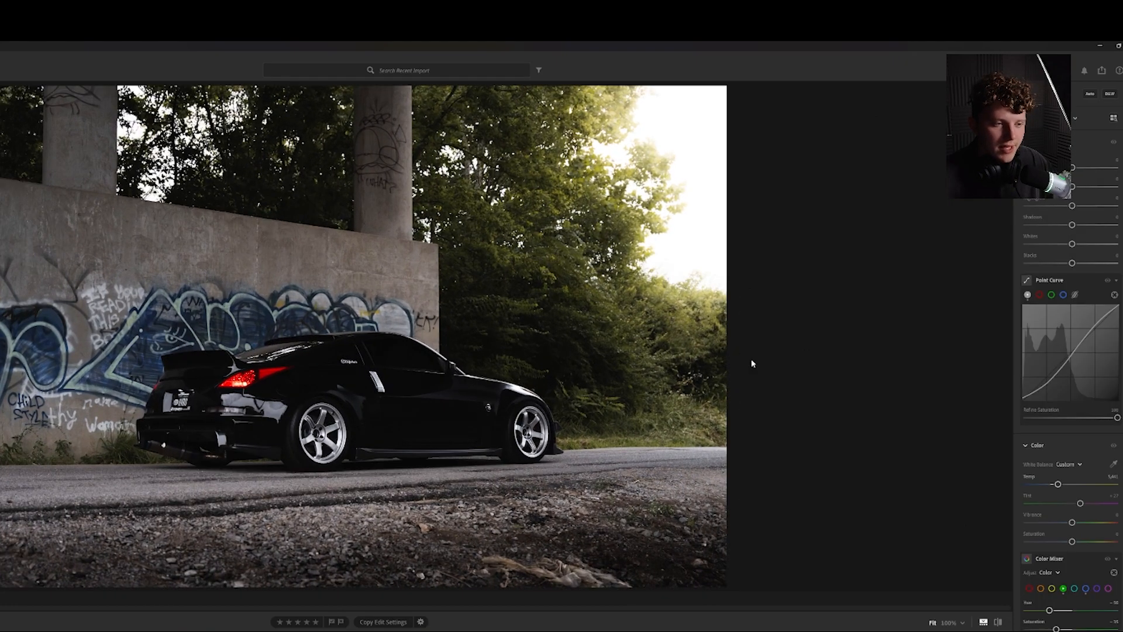
# Raise the overall clarity to about +10 and give the shadows a faint green tint with color grading
pyautogui.scroll(-10, 1077, 446)
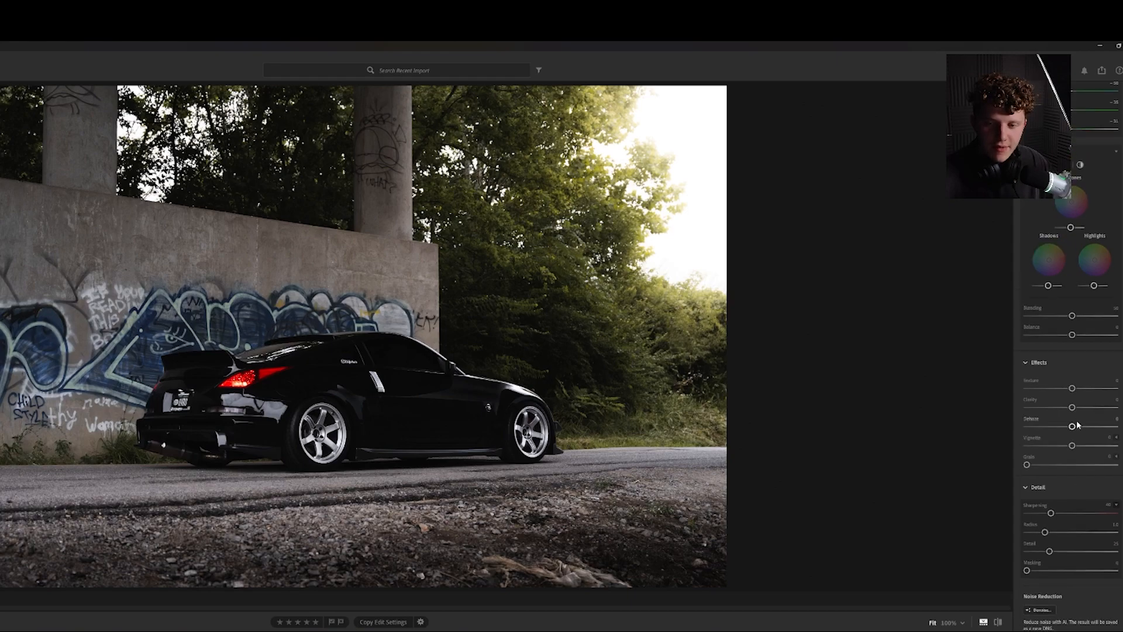
pyautogui.moveTo(1075, 408); pyautogui.dragTo(1078, 408)
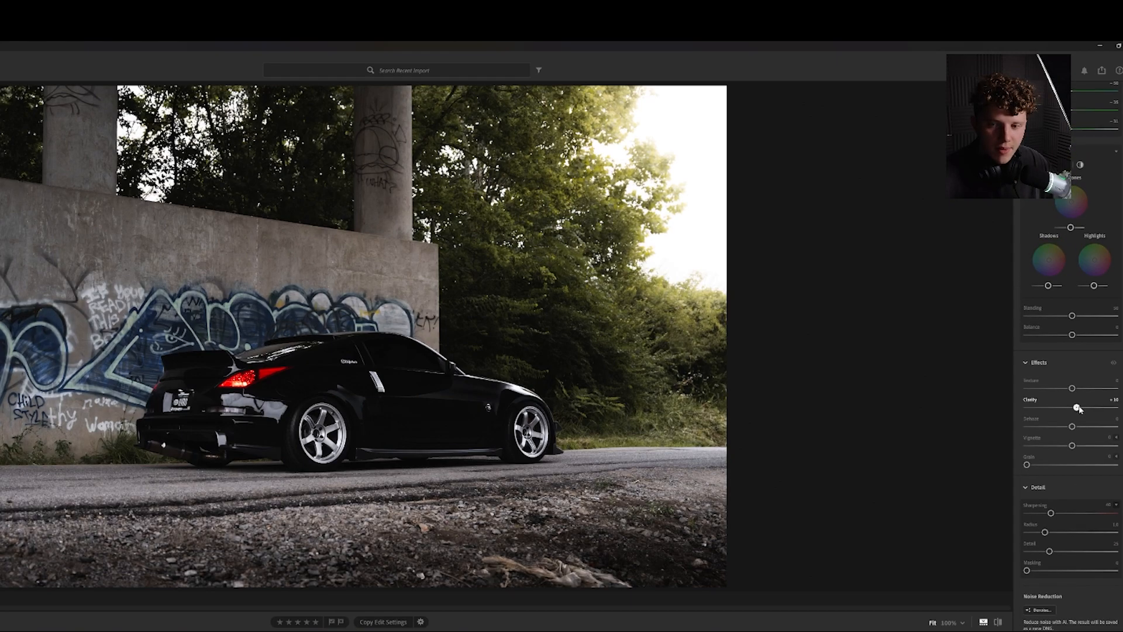
pyautogui.scroll(2, 1063, 316)
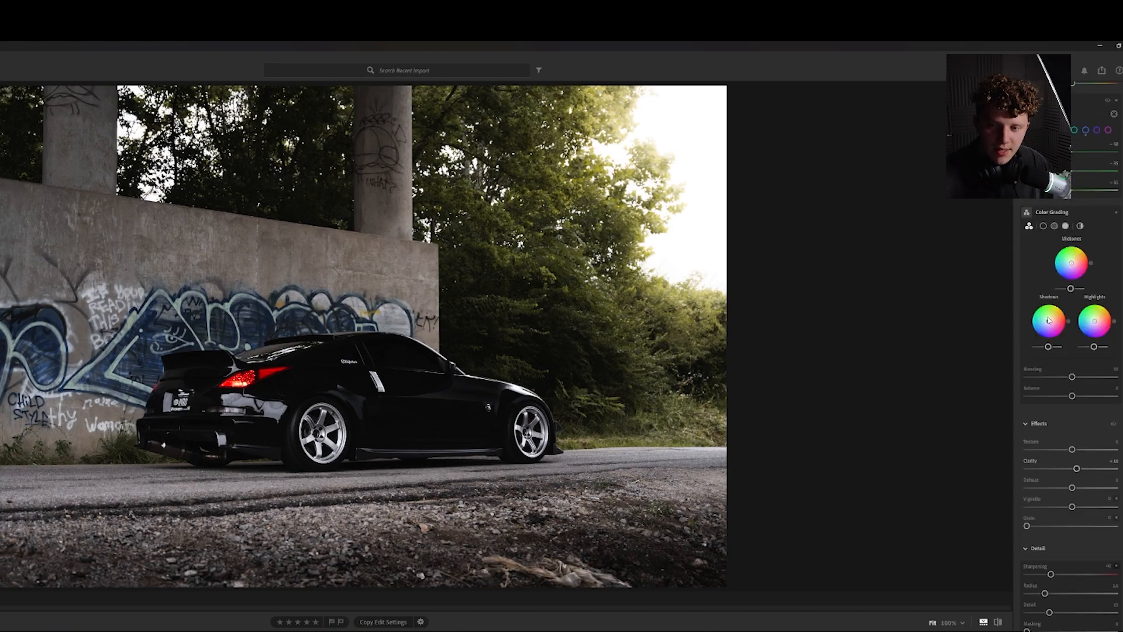
pyautogui.moveTo(1049, 321); pyautogui.dragTo(1041, 306)
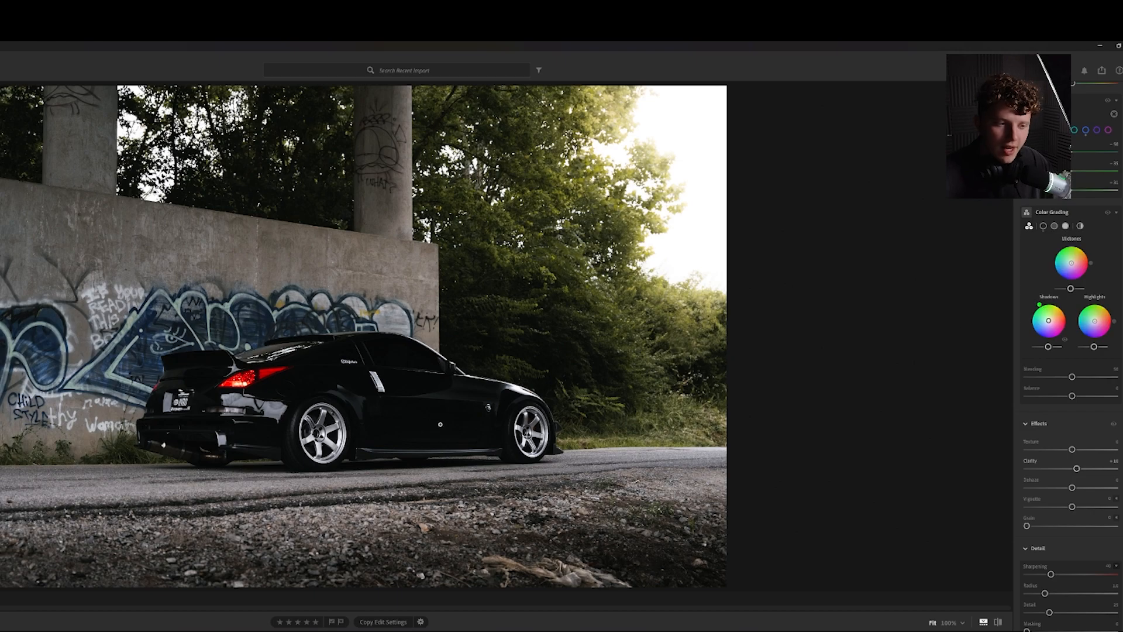
pyautogui.click(432, 420)
pyautogui.click(526, 366)
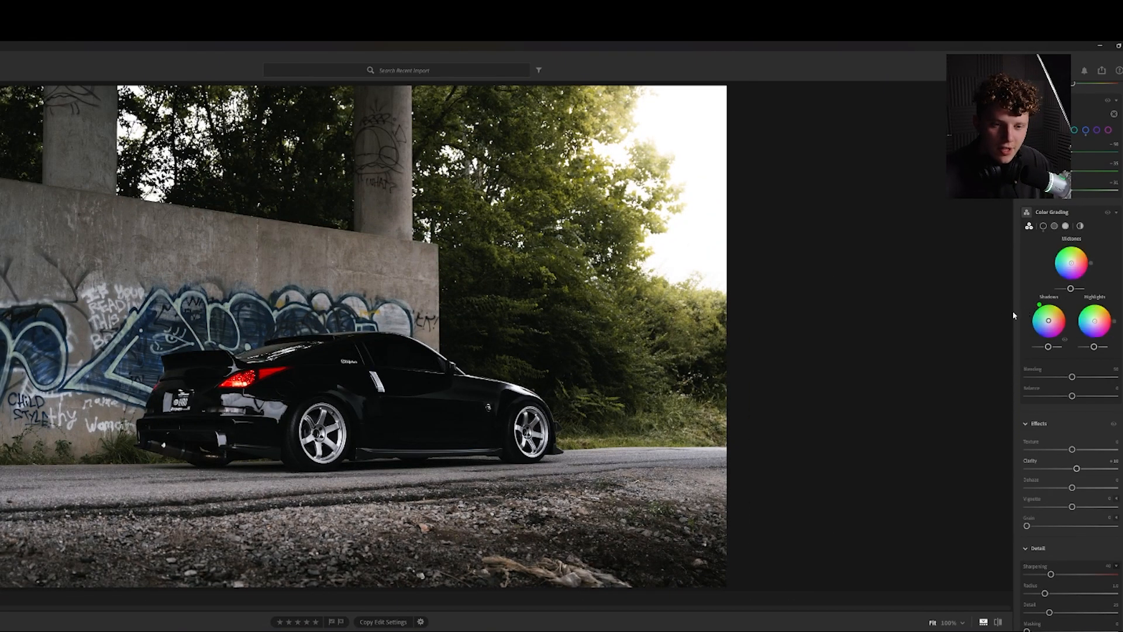
pyautogui.moveTo(1049, 323)
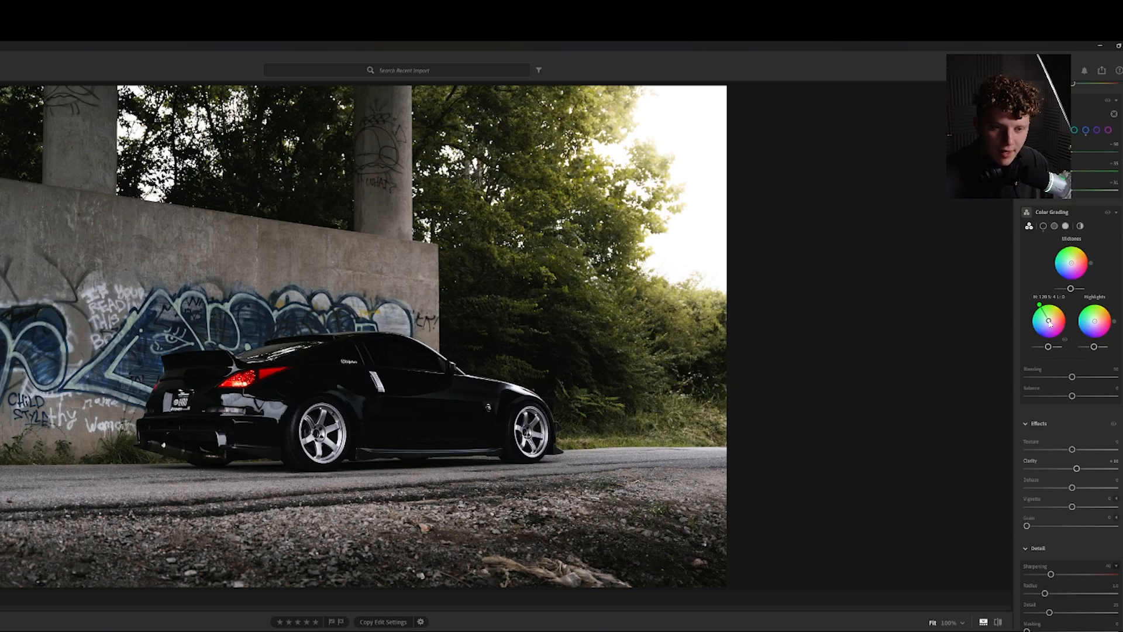
pyautogui.click(1050, 321)
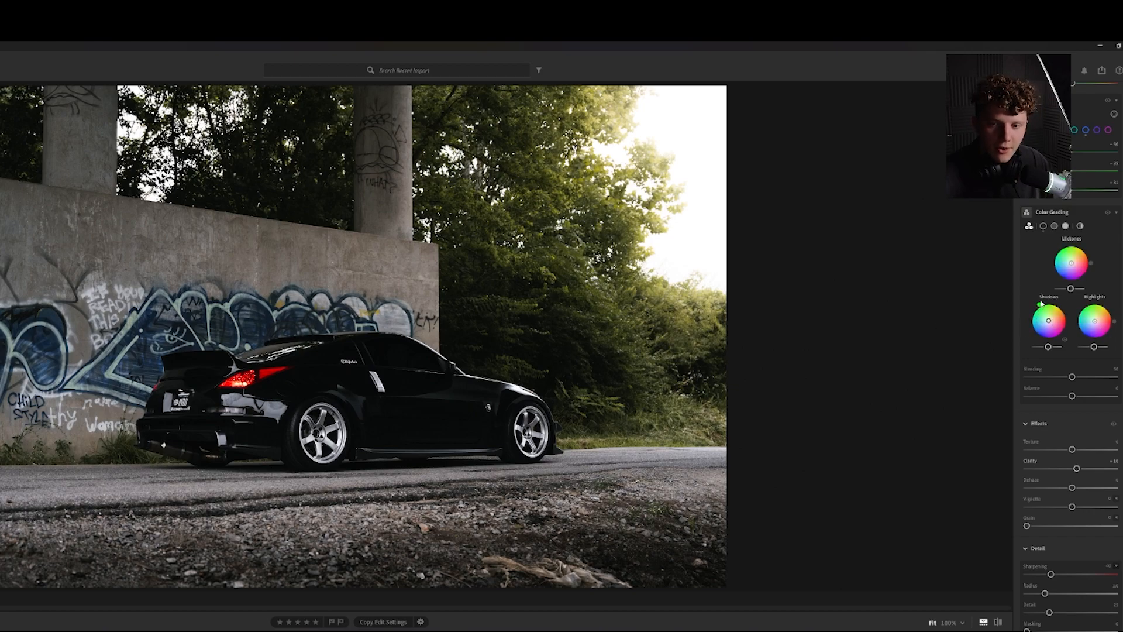
# Lower the shadow point of the point curve slightly to deepen the dark tones
pyautogui.scroll(10, 1025, 328)
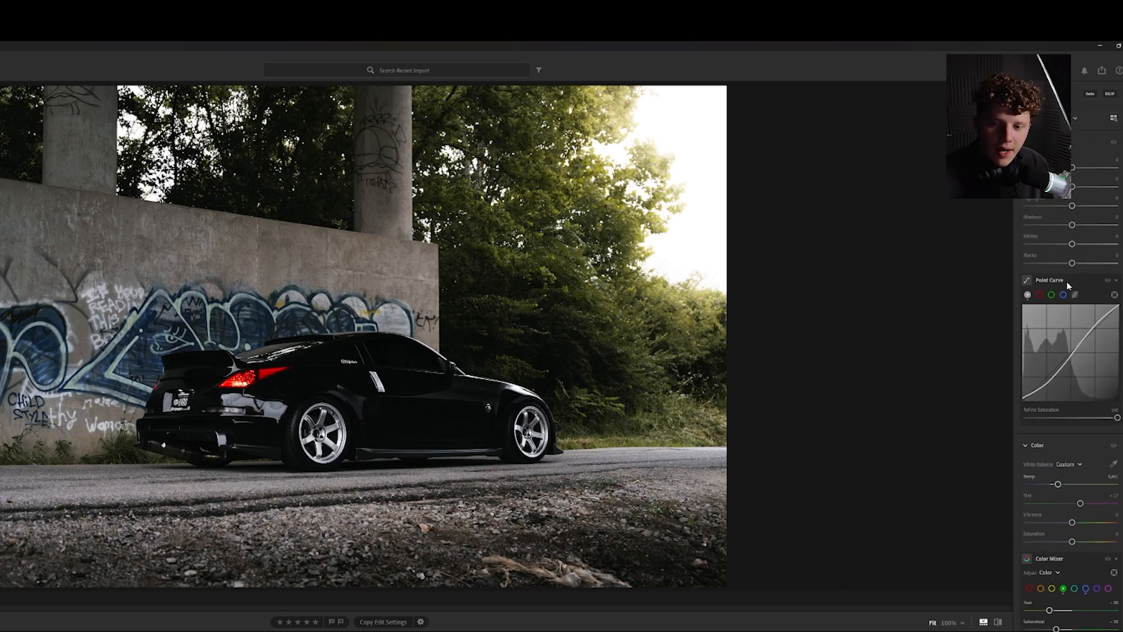
pyautogui.moveTo(1019, 393)
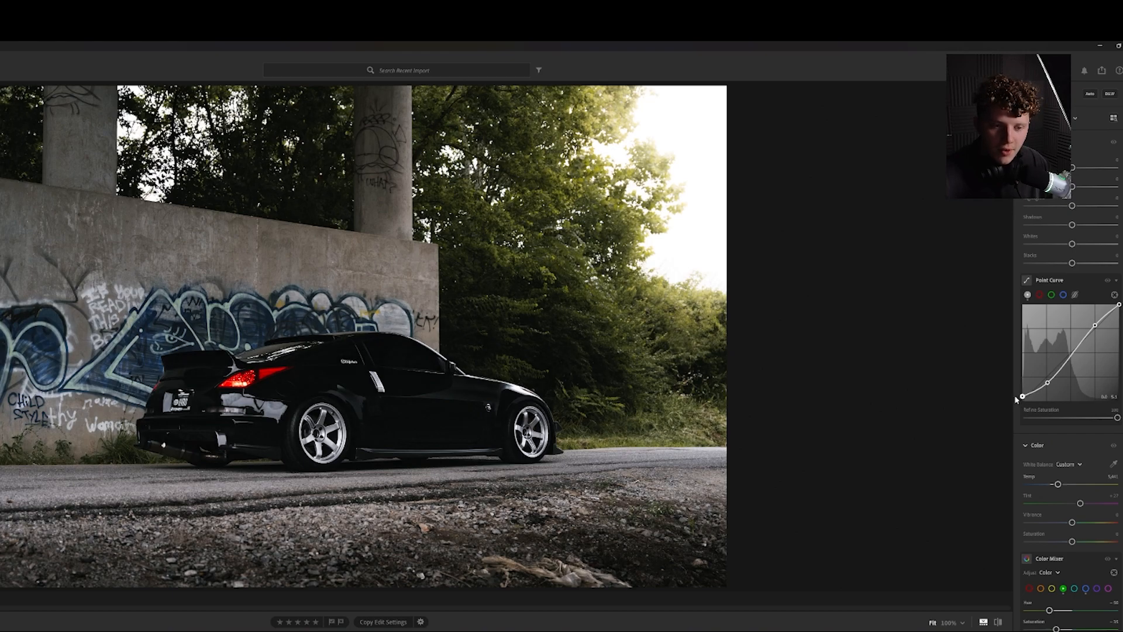
pyautogui.moveTo(1047, 384); pyautogui.dragTo(1048, 387)
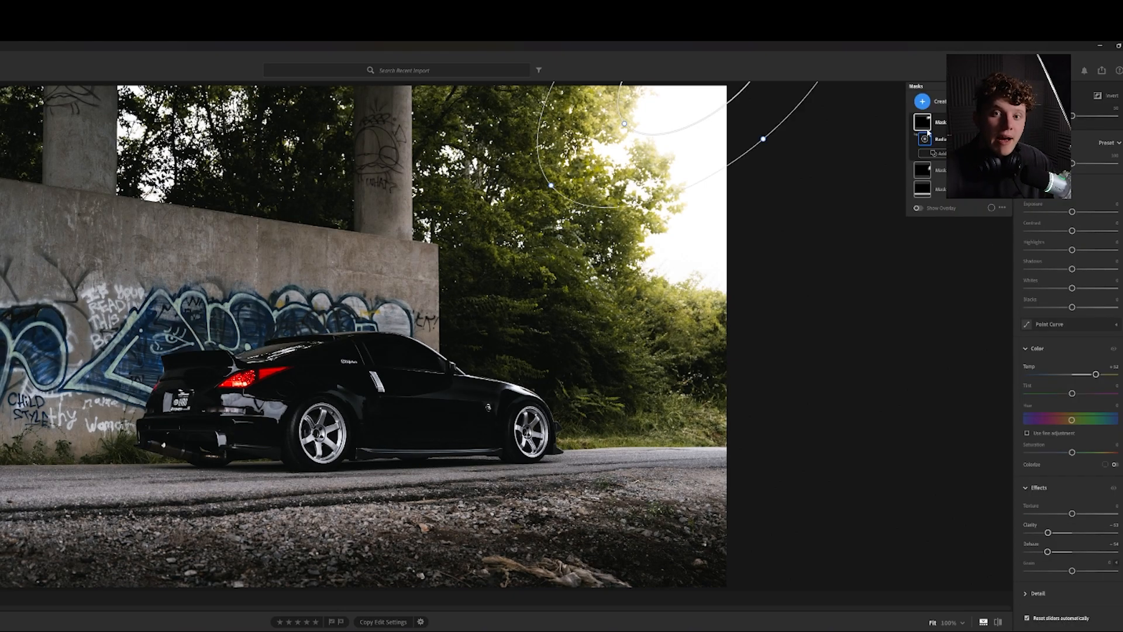
# Add a small radial gradient mask over the car's exhaust muffler and lift its shadows to about +29
pyautogui.click(923, 103)
pyautogui.click(924, 104)
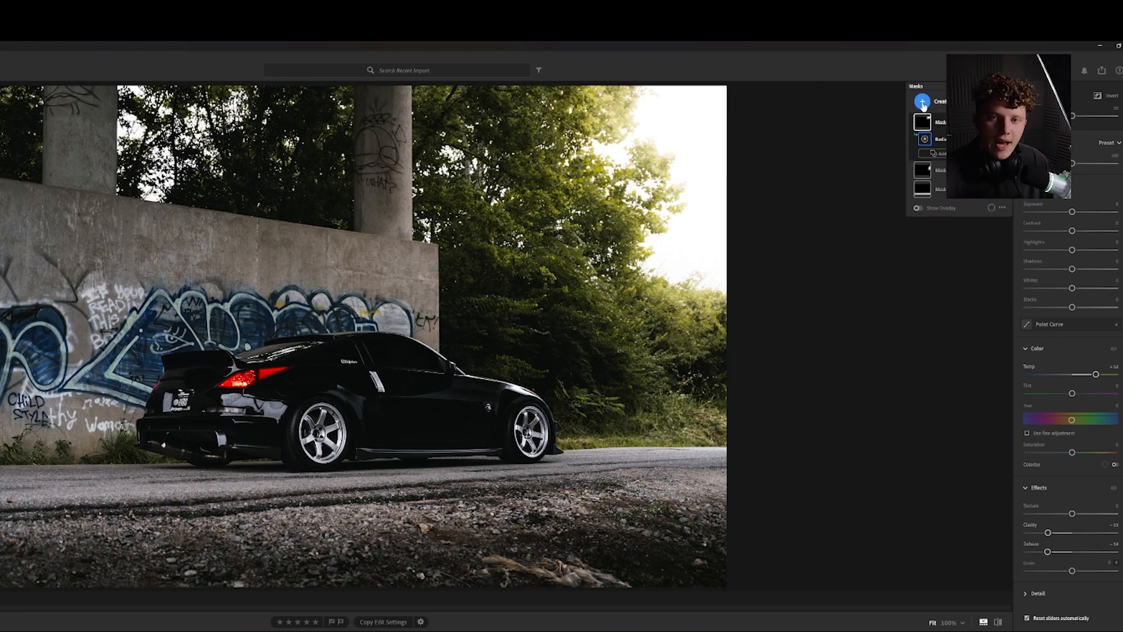
pyautogui.click(922, 103)
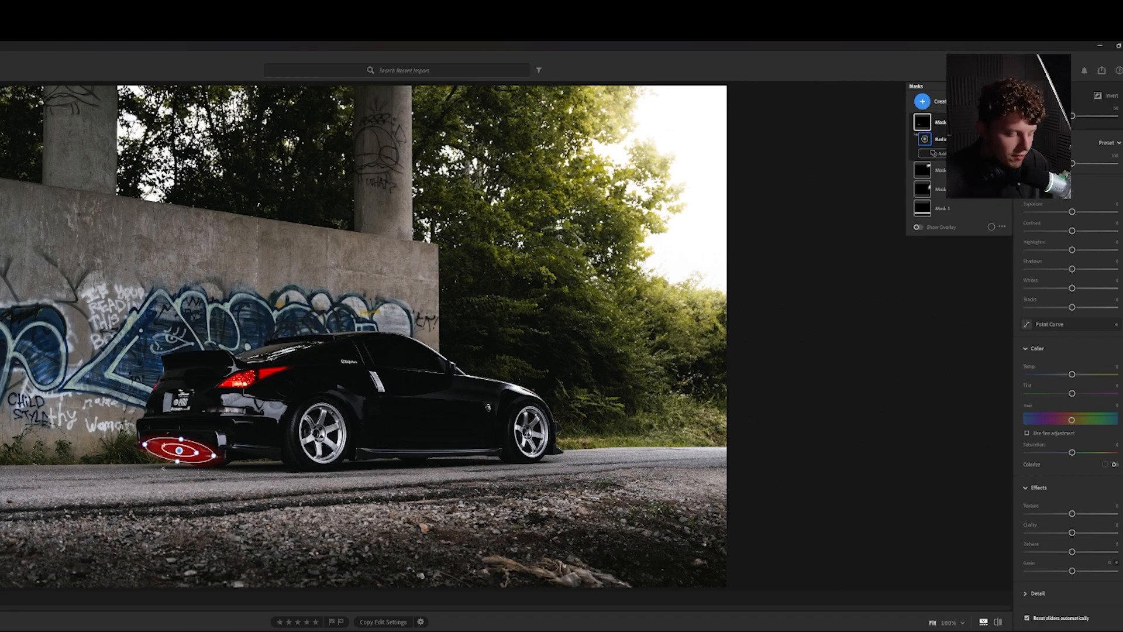
pyautogui.click(163, 472)
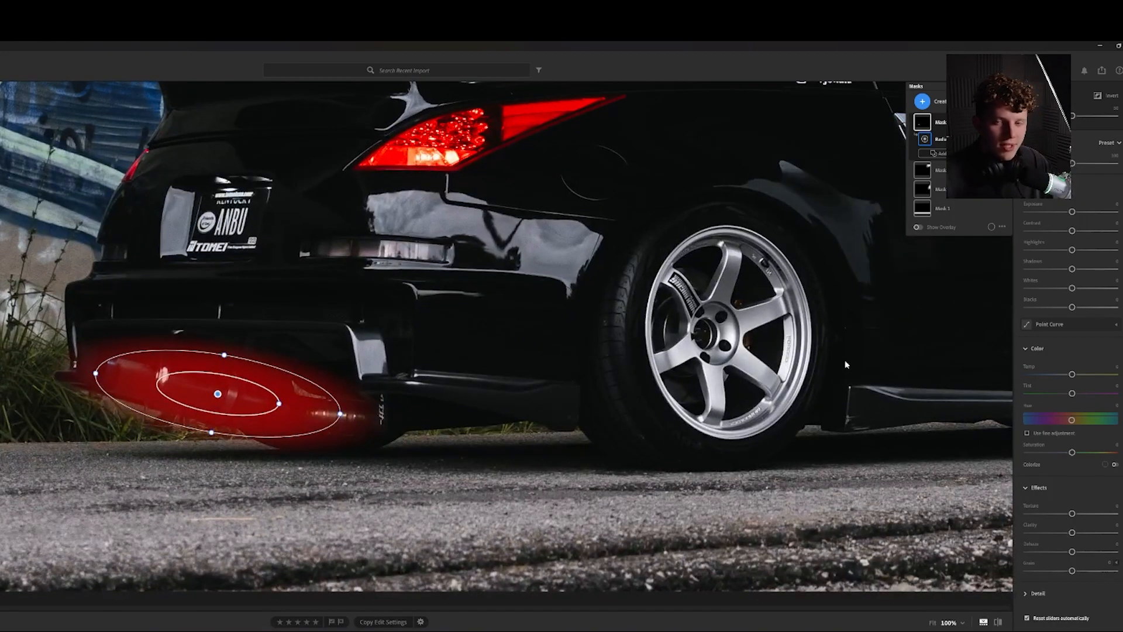
pyautogui.moveTo(1072, 268); pyautogui.dragTo(1092, 275)
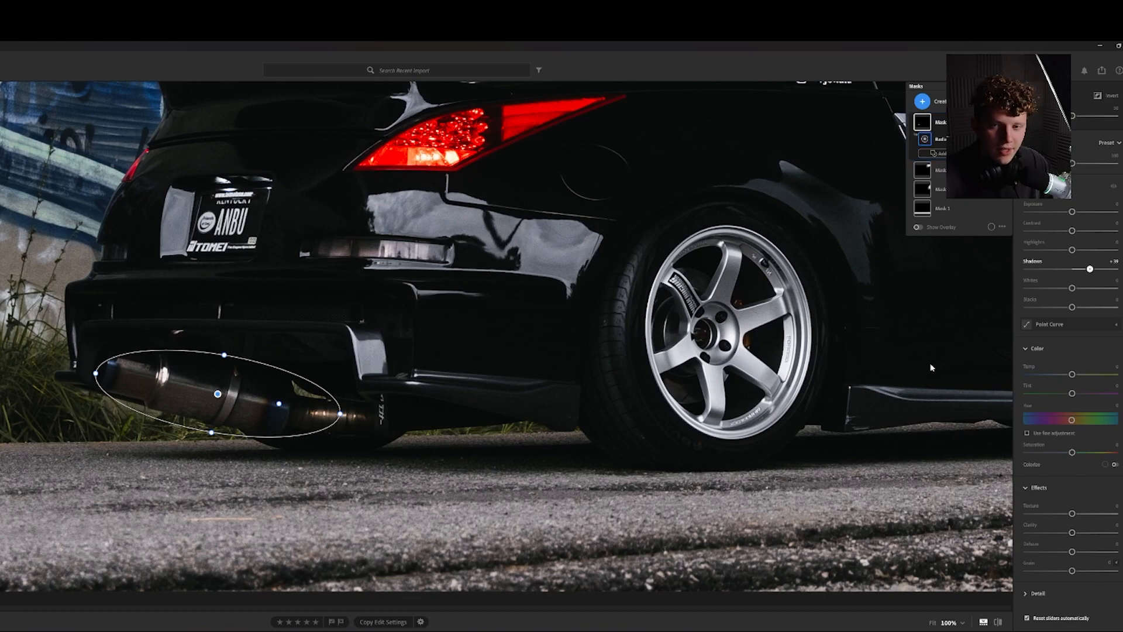
pyautogui.click(465, 468)
pyautogui.click(464, 454)
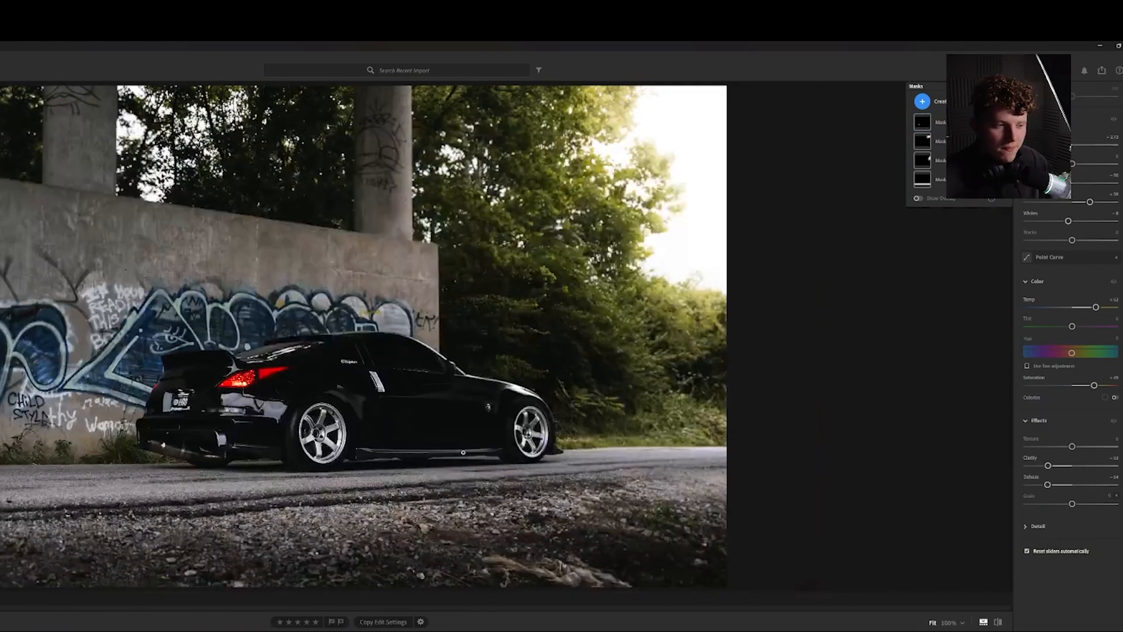
pyautogui.click(923, 122)
pyautogui.moveTo(1091, 269); pyautogui.dragTo(1087, 270)
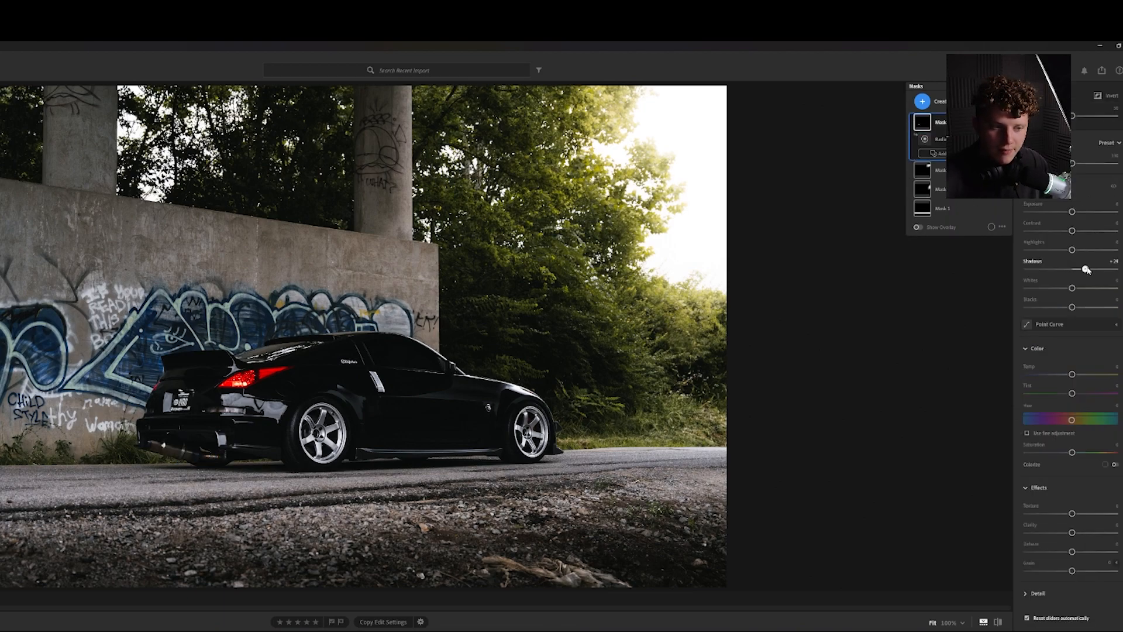
# Create a brush mask and paint over the blued metal at the exhaust tip and the front end of the muffler
pyautogui.press('b')
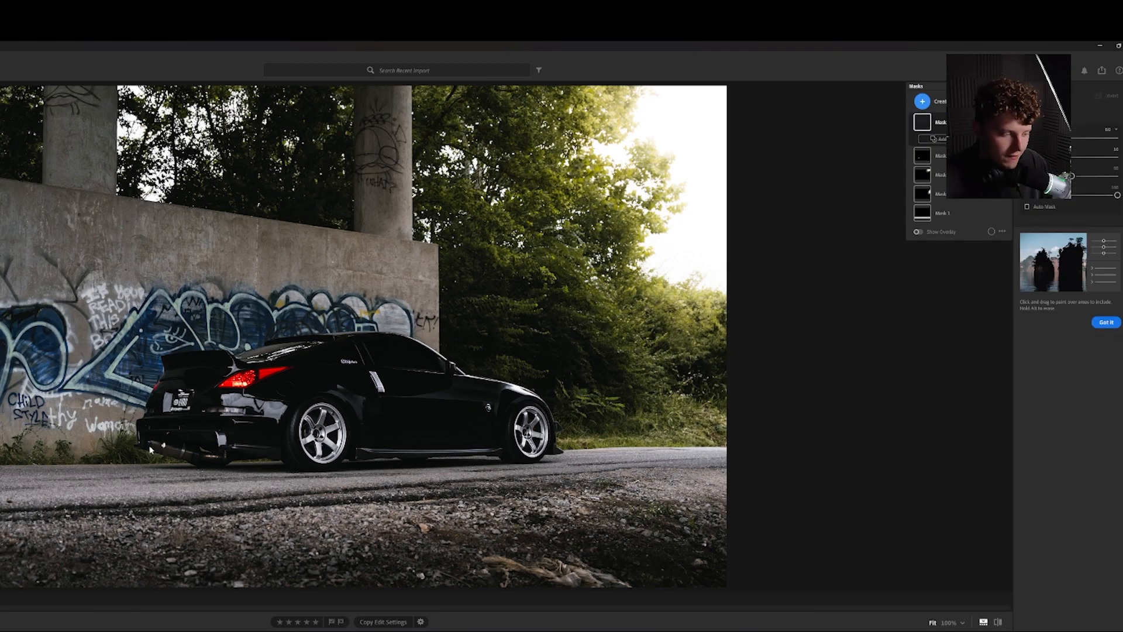
pyautogui.click(151, 449)
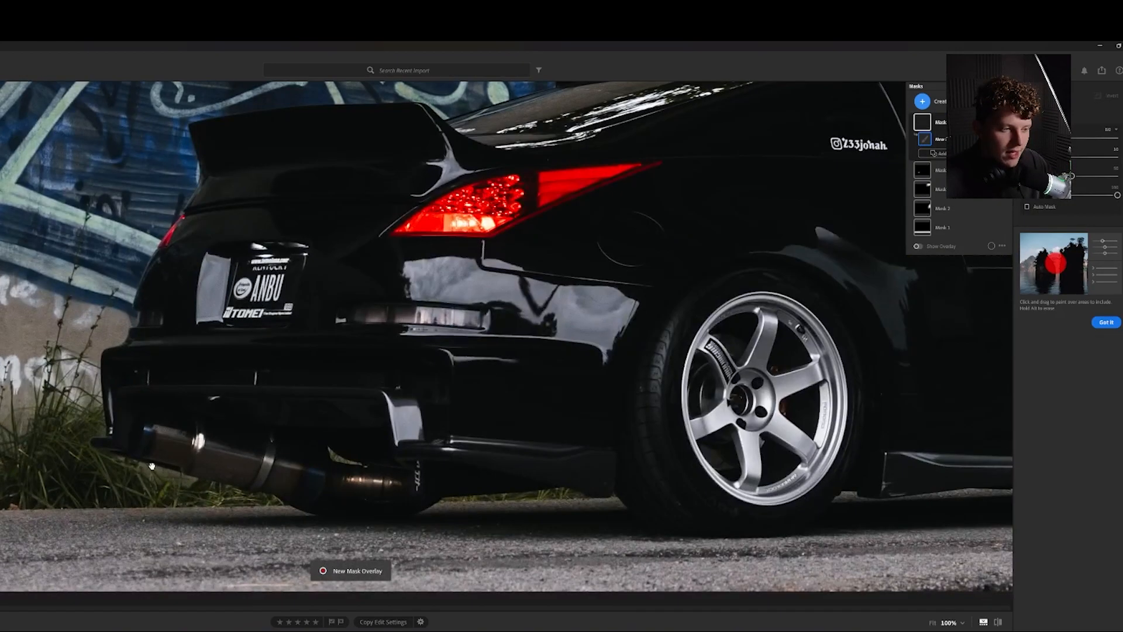
pyautogui.scroll(10, 151, 466)
pyautogui.scroll(-14, 151, 465)
pyautogui.scroll(3, 148, 467)
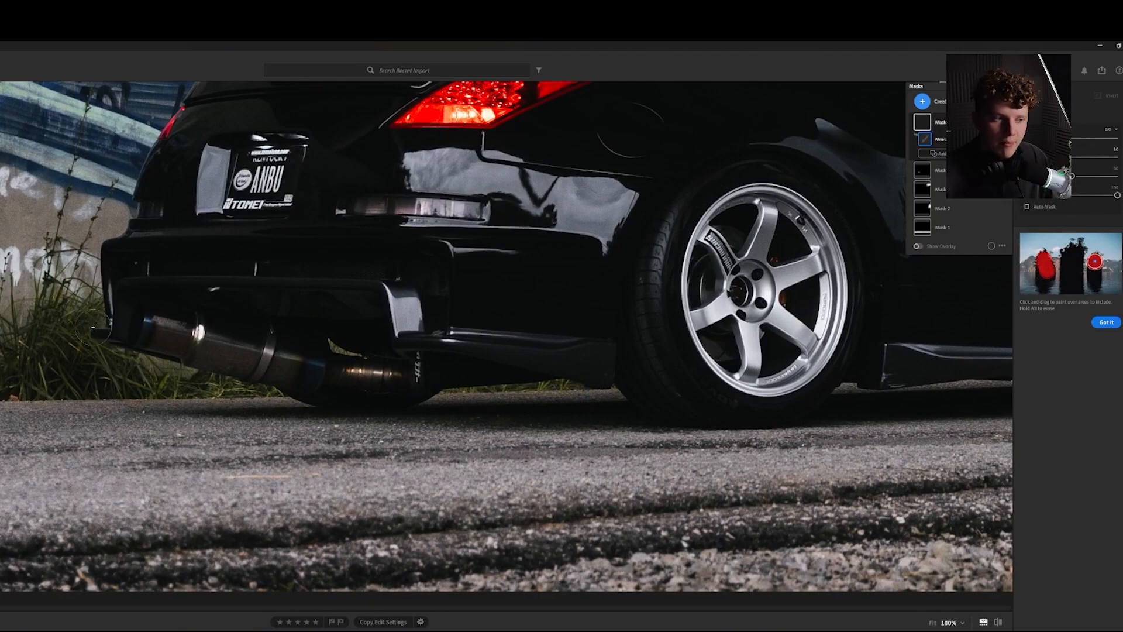
pyautogui.scroll(-6, 111, 330)
pyautogui.moveTo(150, 320)
pyautogui.mouseDown()
pyautogui.moveTo(138, 341)
pyautogui.moveTo(146, 313)
pyautogui.mouseUp()
pyautogui.moveTo(146, 313); pyautogui.dragTo(146, 327)
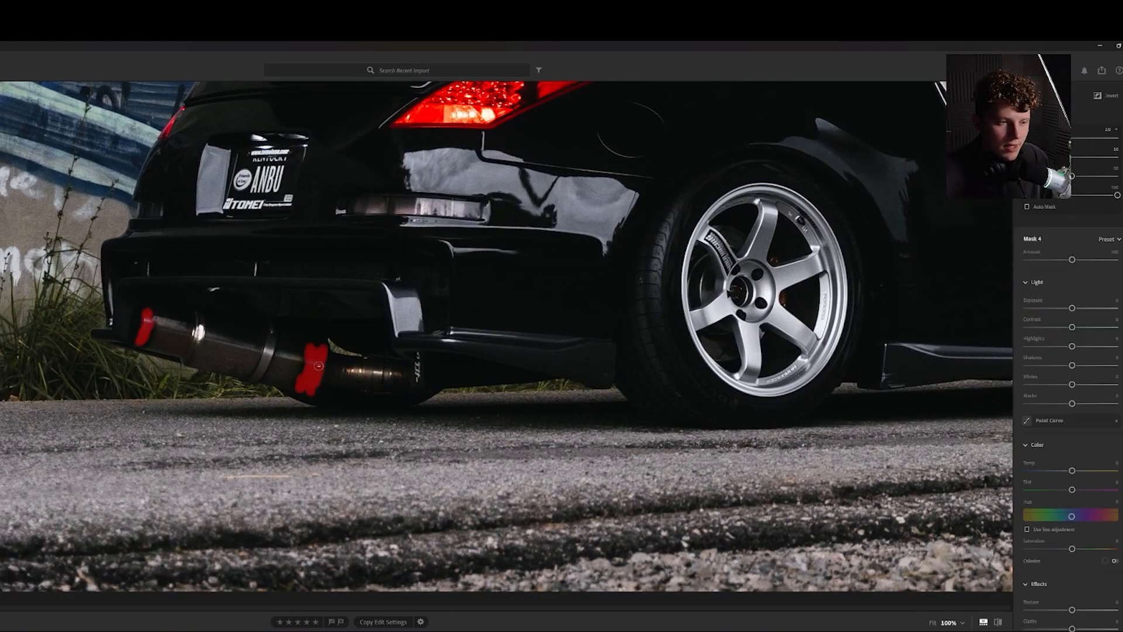
pyautogui.moveTo(319, 367); pyautogui.dragTo(309, 391)
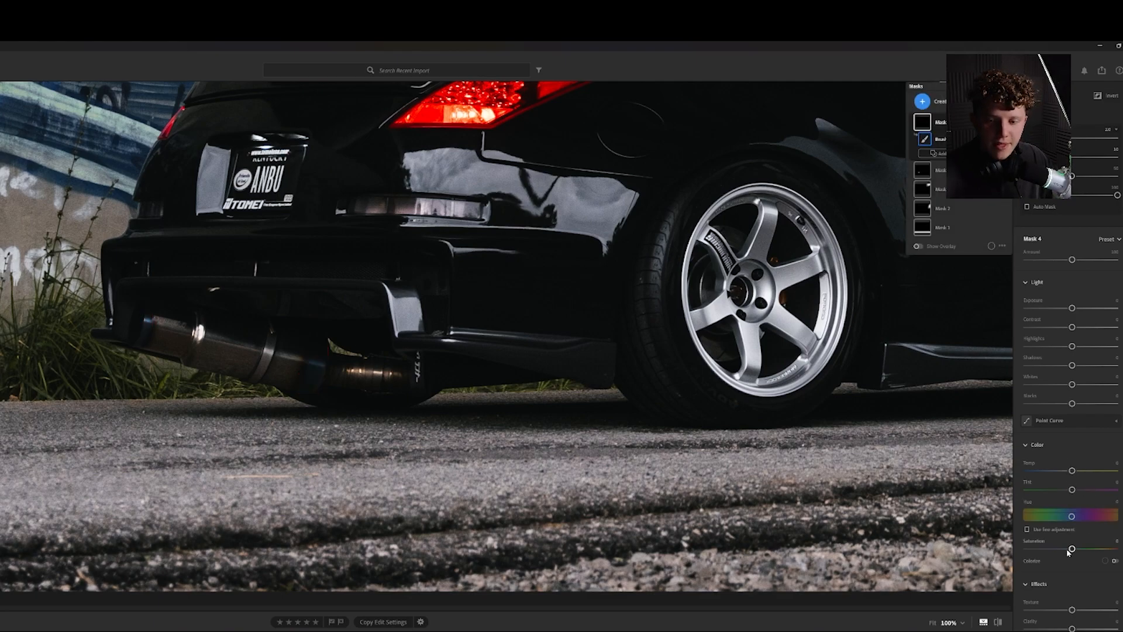
# Set the brushed exhaust mask's saturation to about +79 and return to the full photo
pyautogui.scroll(-3, 1068, 503)
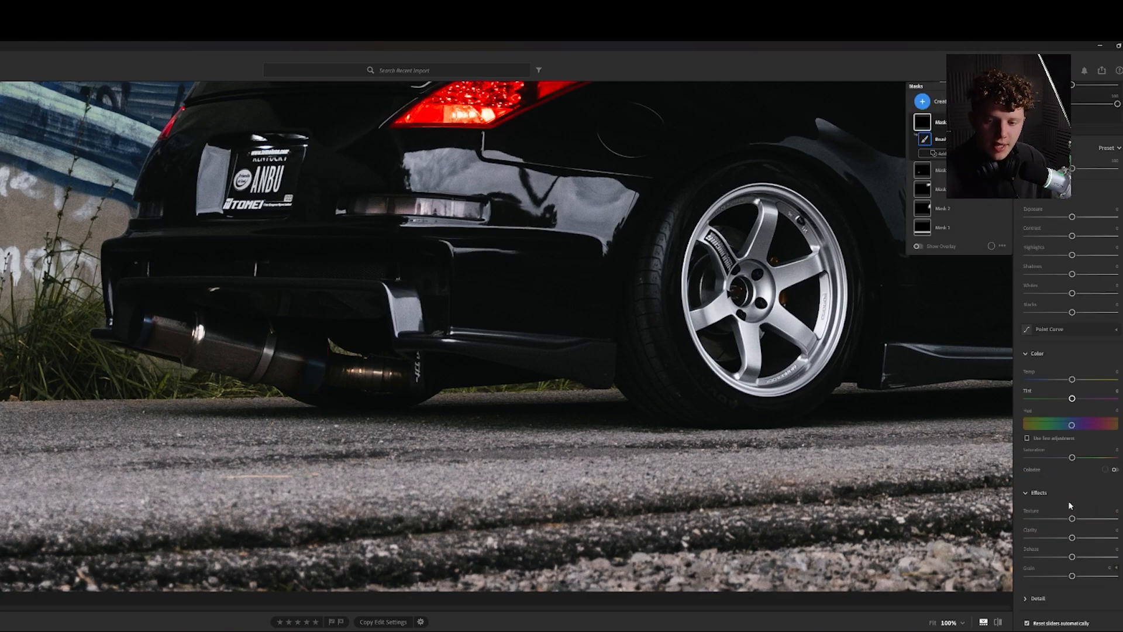
pyautogui.moveTo(1072, 457); pyautogui.dragTo(1109, 458)
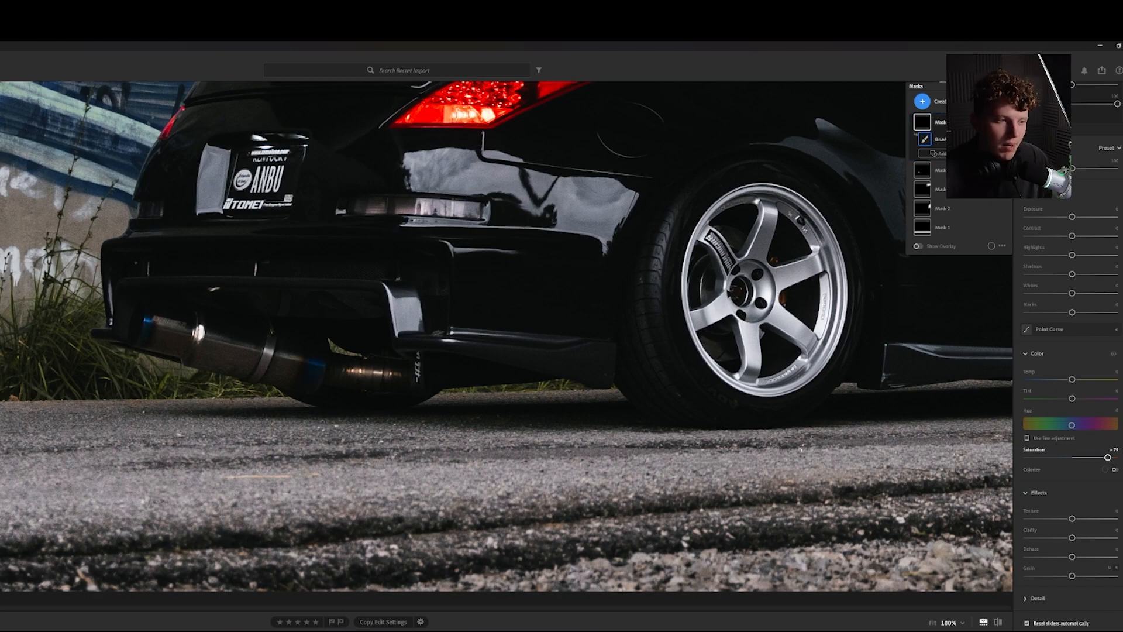
pyautogui.press('space')
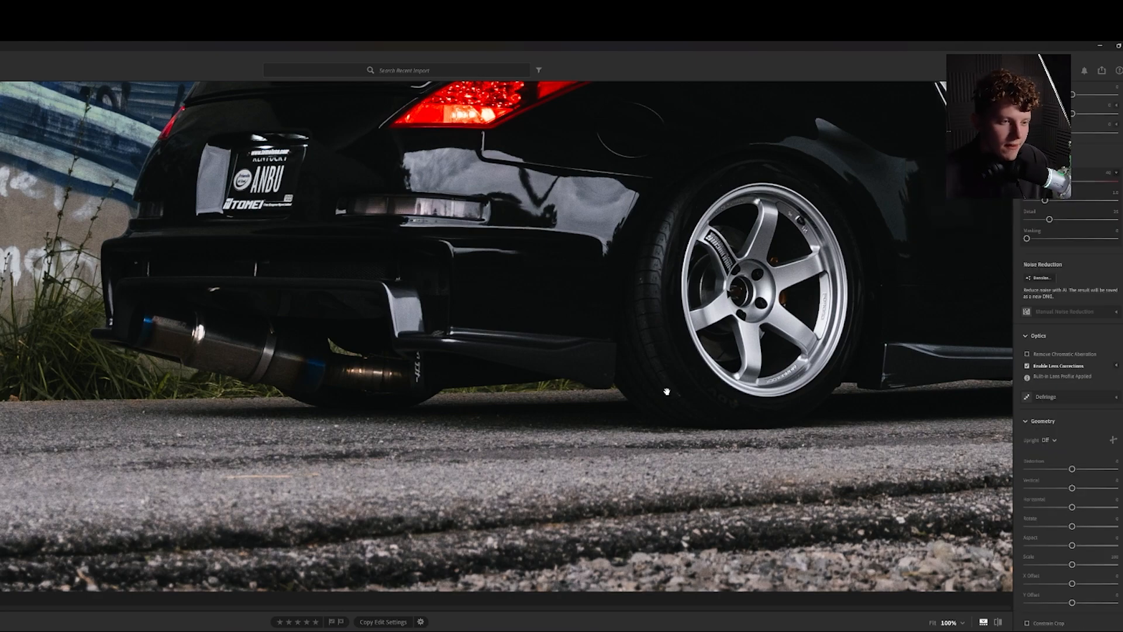
pyautogui.click(518, 381)
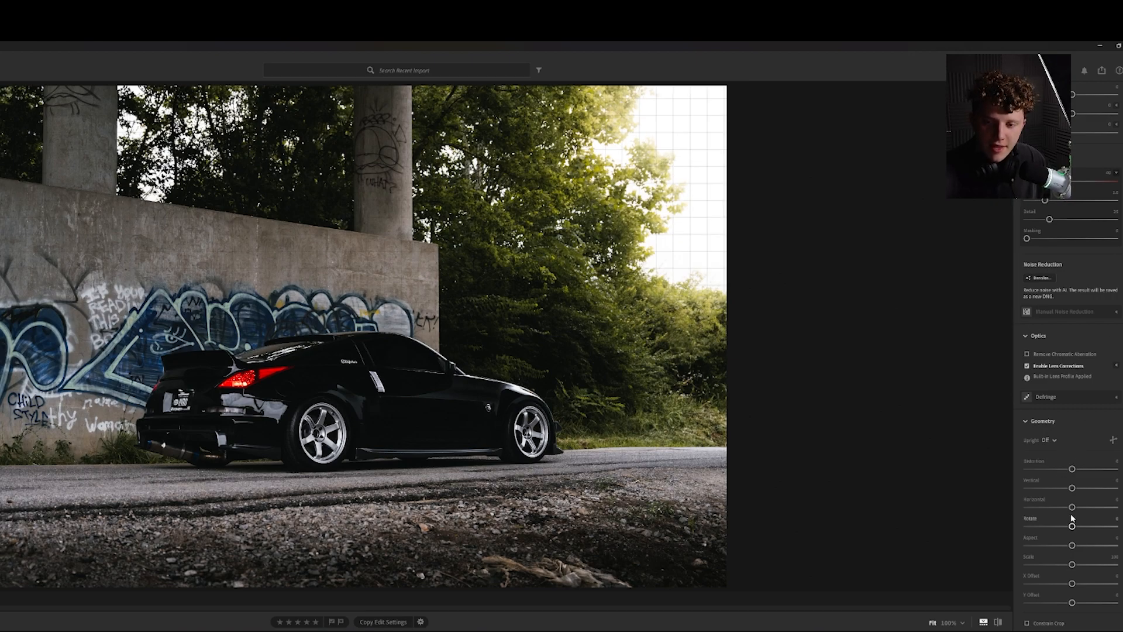
# Add film grain of about 20 to the whole photo
pyautogui.scroll(3, 1070, 396)
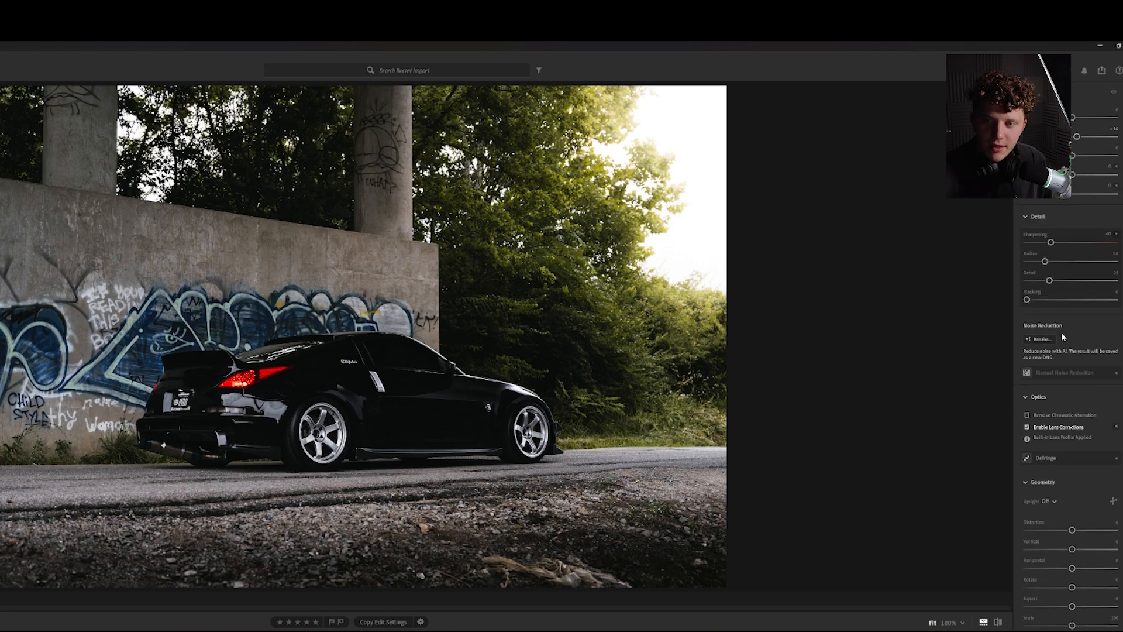
pyautogui.moveTo(1027, 256); pyautogui.dragTo(1045, 263)
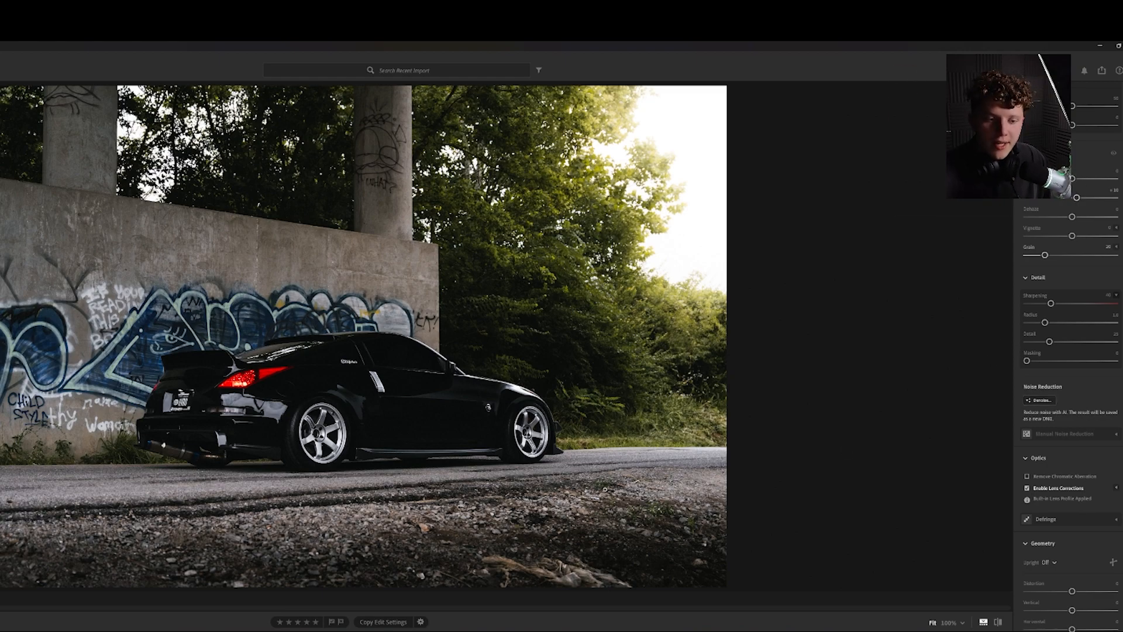
pyautogui.scroll(10, 1095, 181)
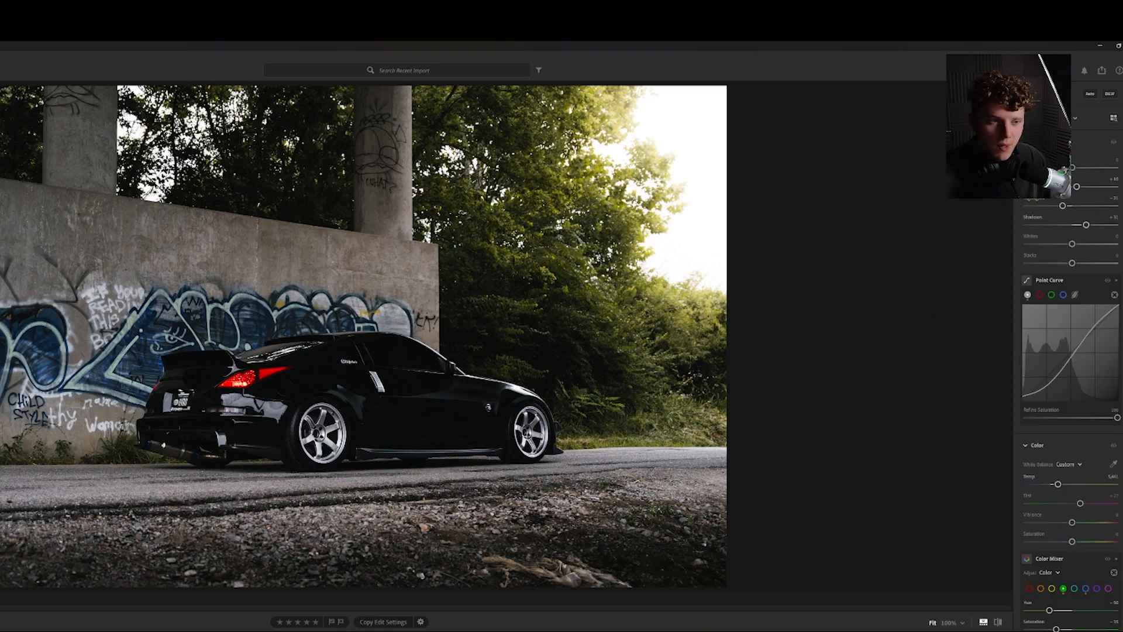
# Add a glow mask over the trees between the concrete pillars, with clarity about -32, dehaze about -46 and a warmer temperature of about +35
pyautogui.click(1122, 186)
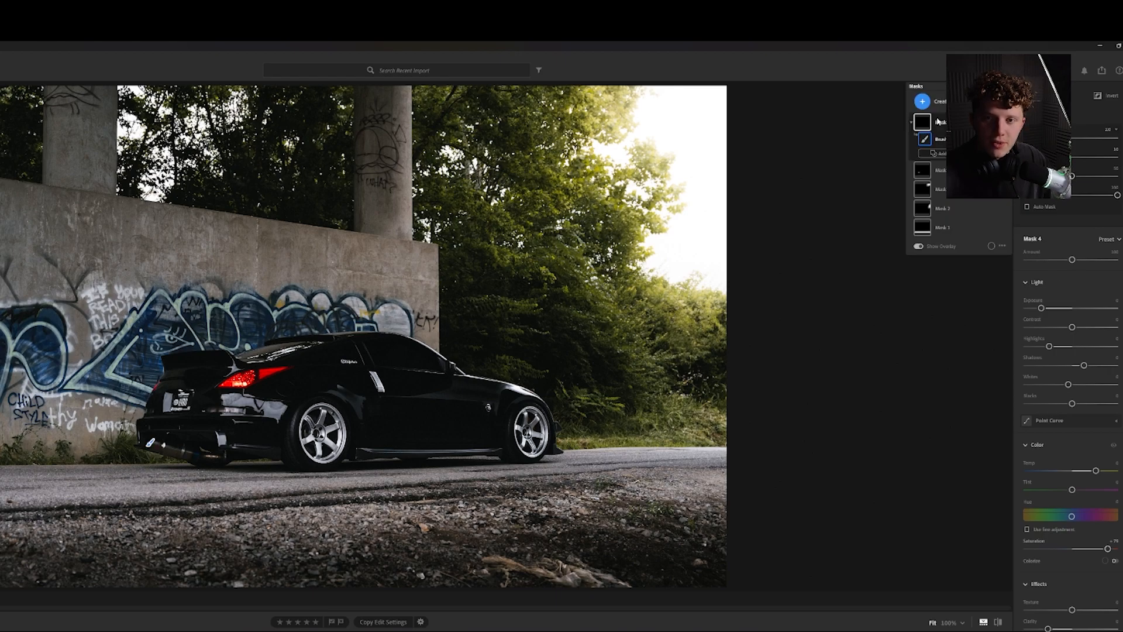
pyautogui.click(923, 102)
pyautogui.click(943, 210)
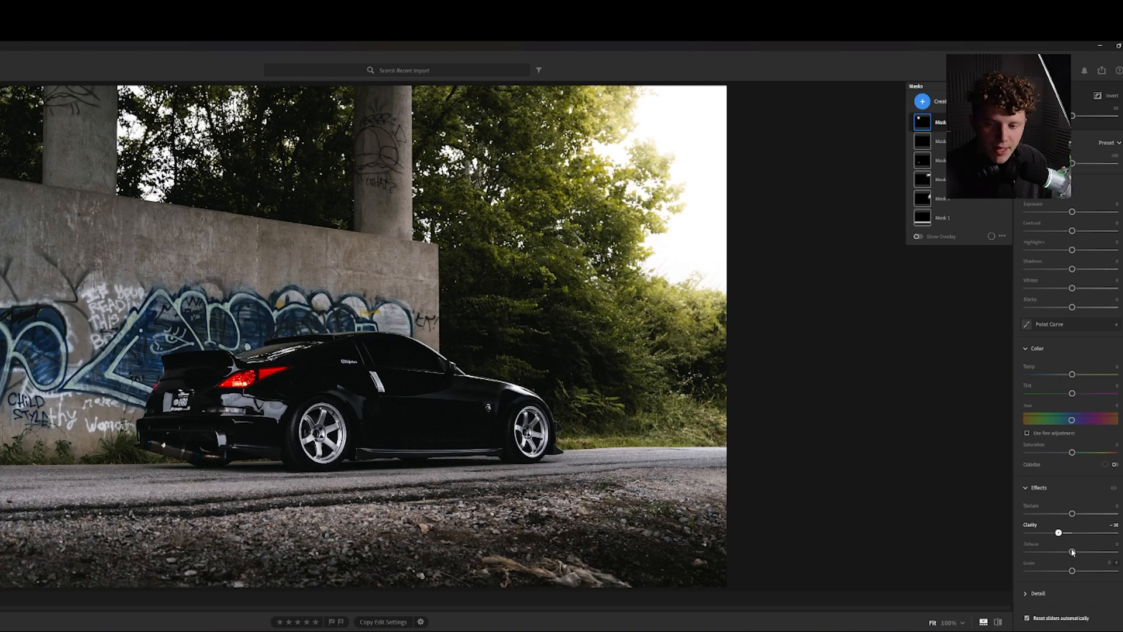
pyautogui.moveTo(1072, 552); pyautogui.dragTo(1050, 551)
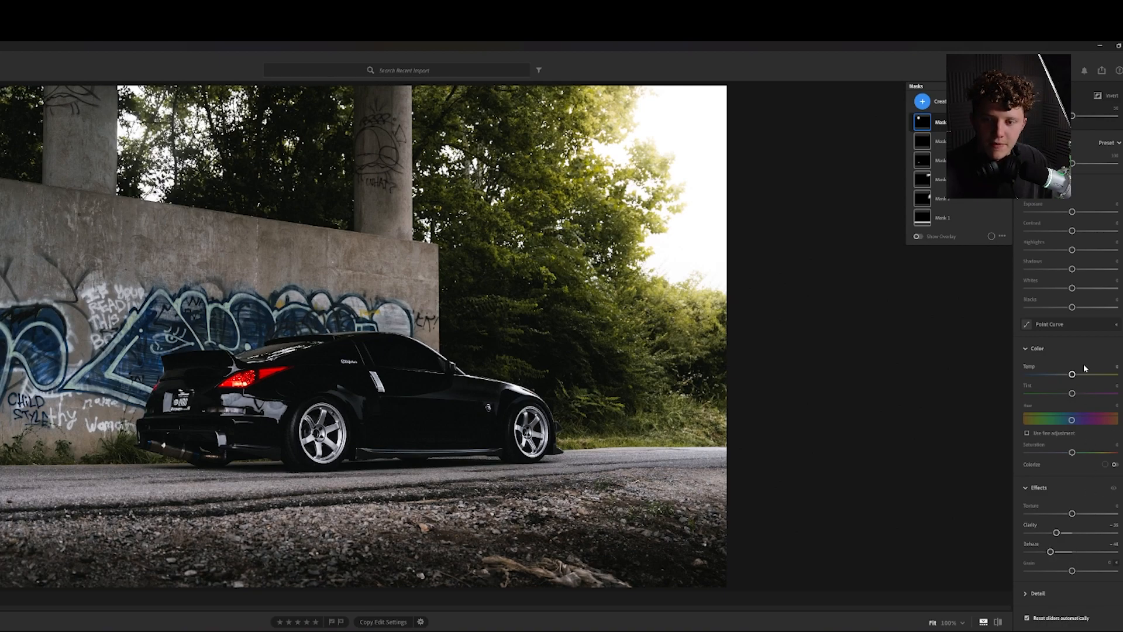
pyautogui.moveTo(1072, 374); pyautogui.dragTo(1088, 375)
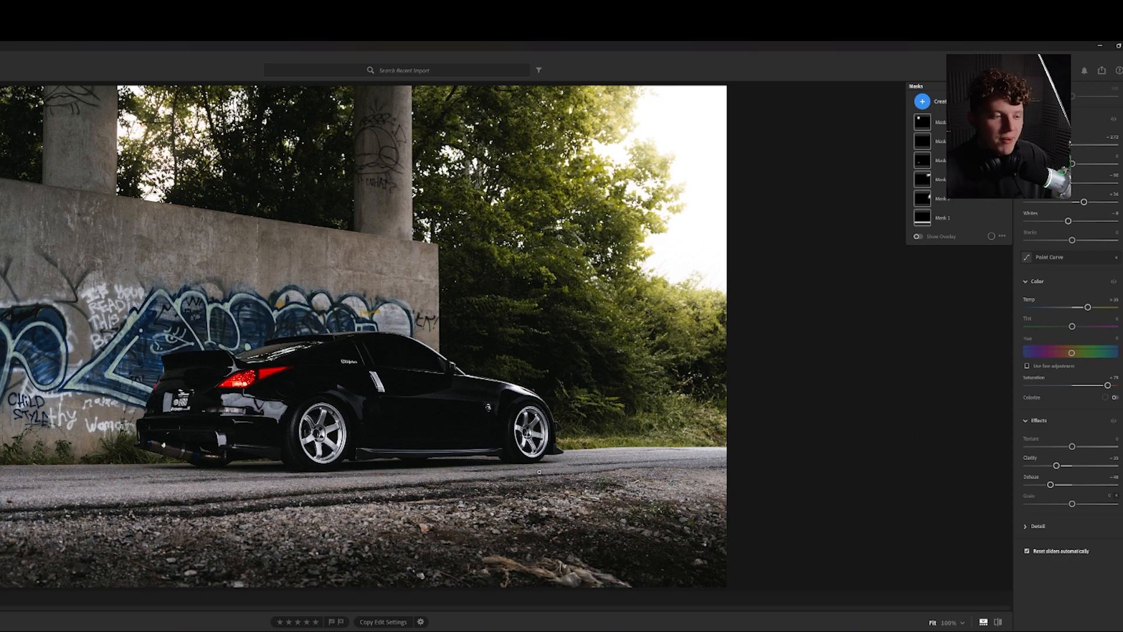
# Darken the edges of the whole photo with a slight vignette of about -7
pyautogui.press('e')
pyautogui.scroll(-10, 1080, 393)
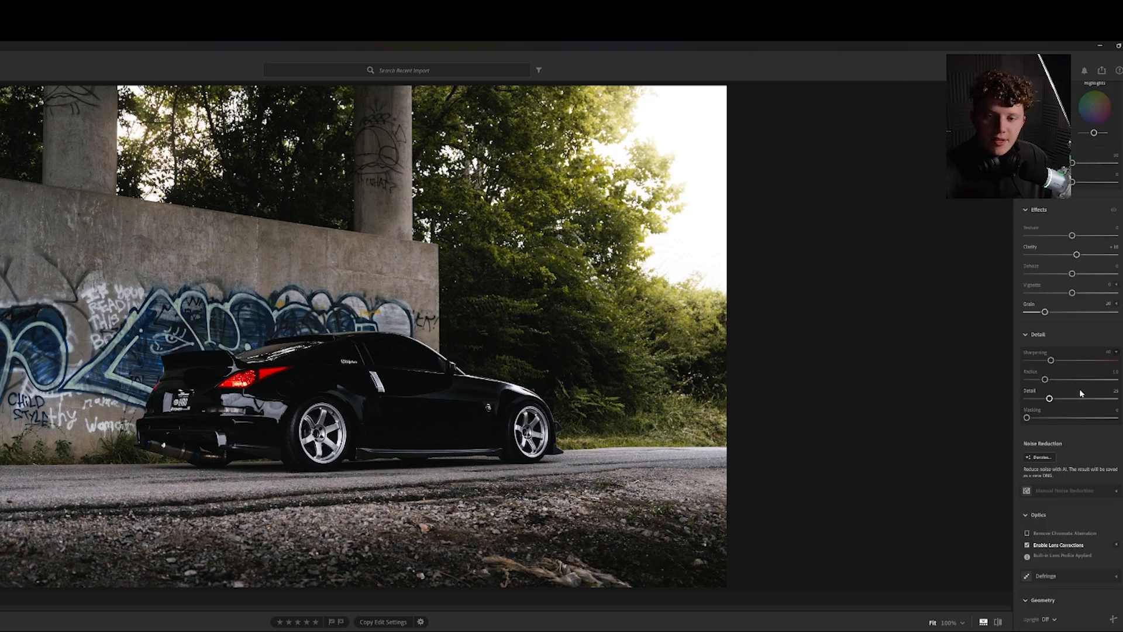
pyautogui.scroll(2, 1079, 392)
pyautogui.moveTo(1072, 292); pyautogui.dragTo(1069, 292)
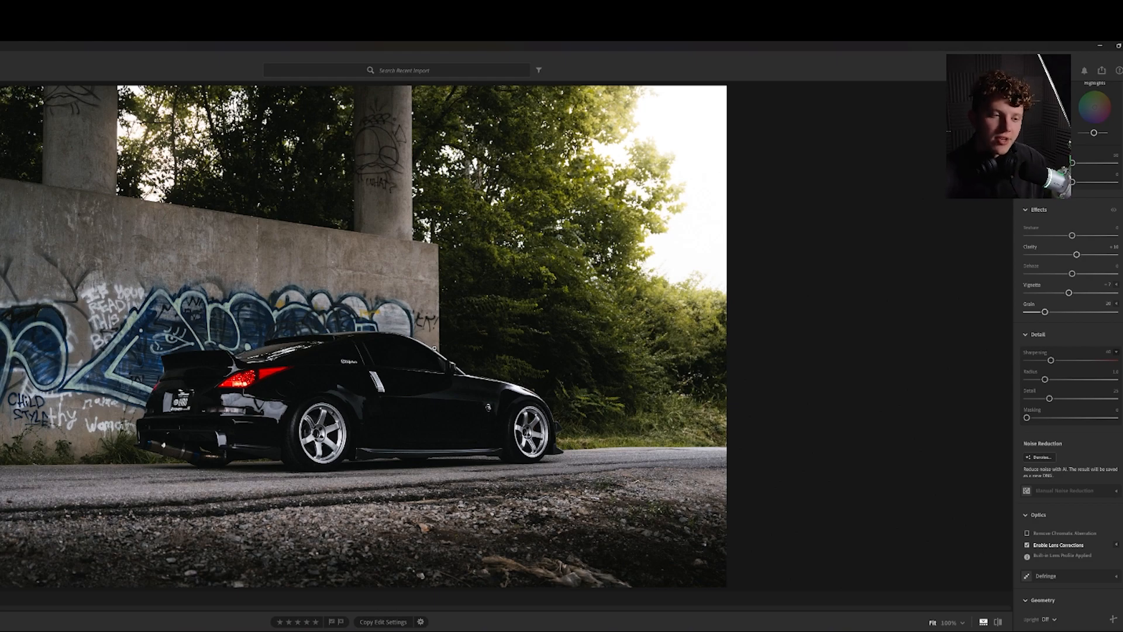
pyautogui.click(374, 360)
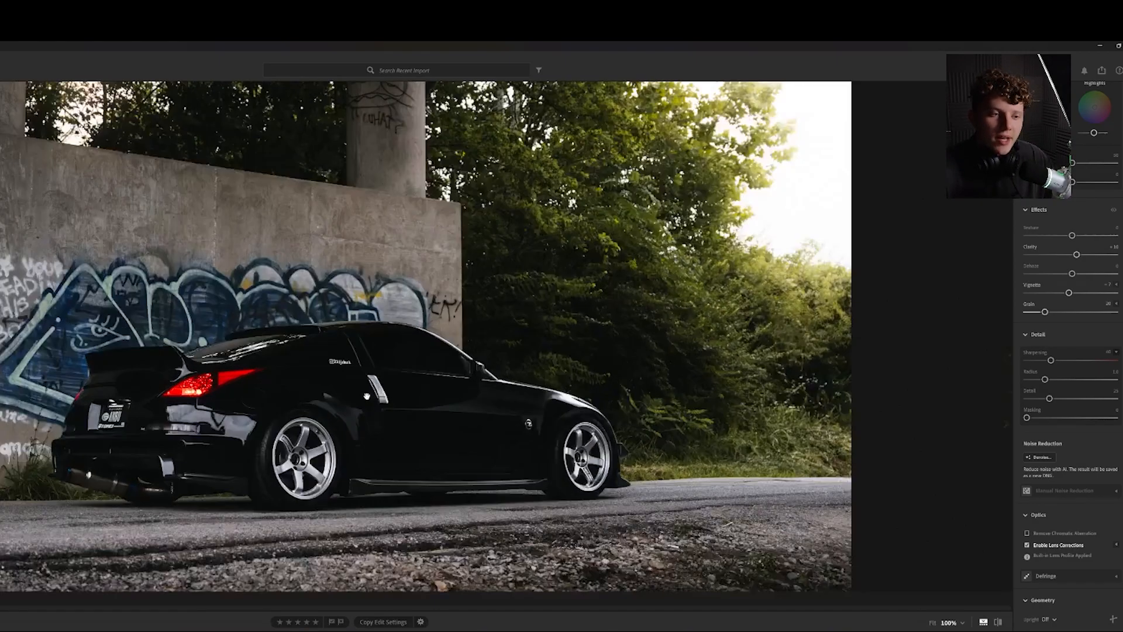
pyautogui.click(365, 397)
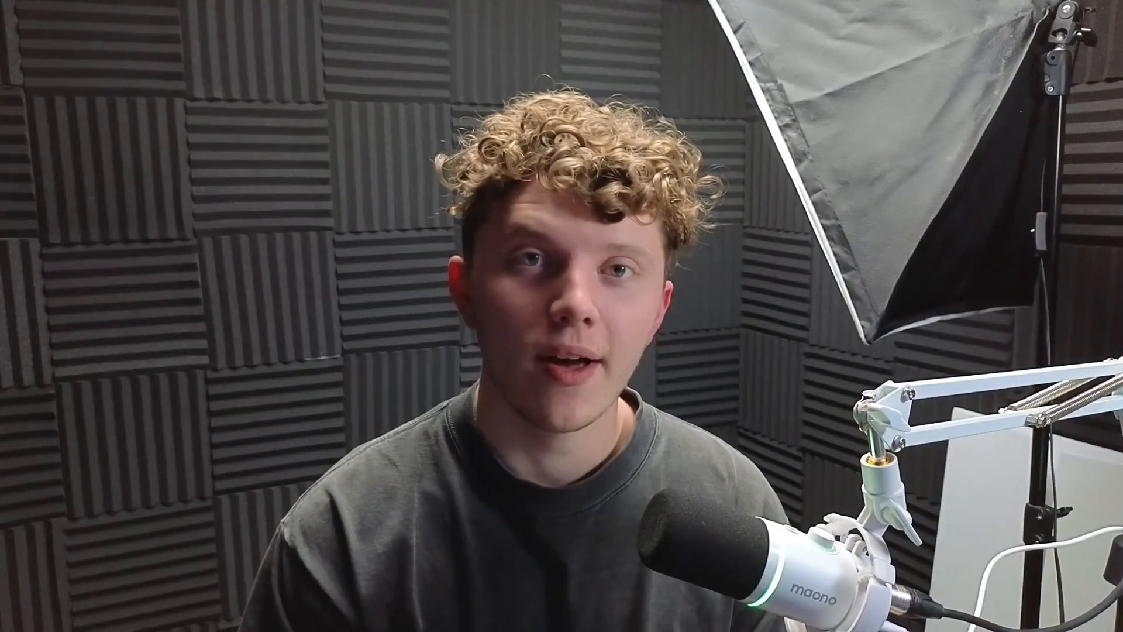